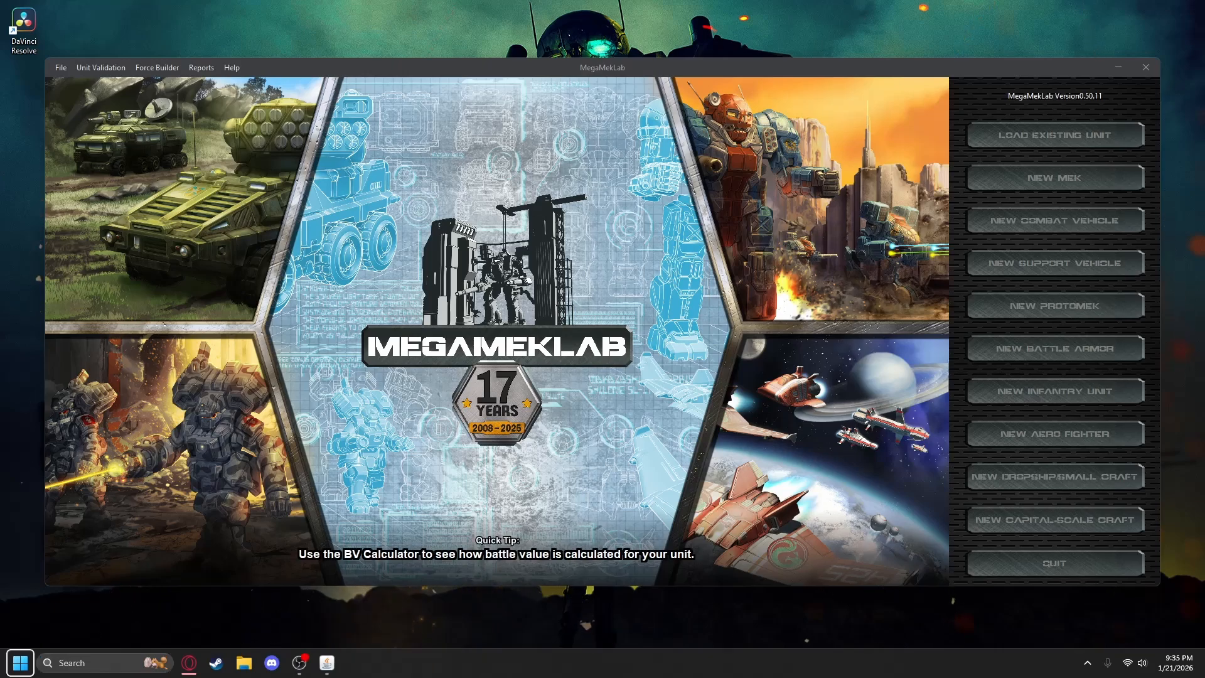
Step: Create a new combat vehicle
{"action": "left_click", "coordinate": [994, 223]}
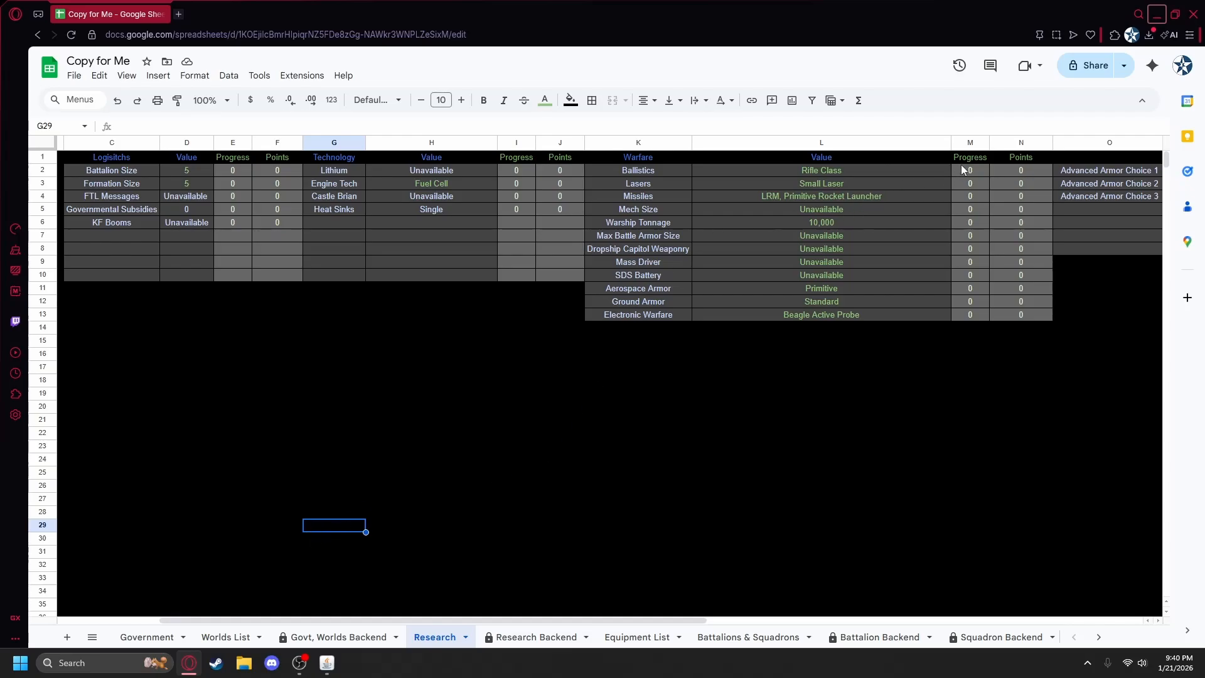
Step: Examine the Research sheet's Warfare and Technology values for permitted ballistics, lasers, missiles, armor and engine tech
{"action": "left_click_drag", "start_coordinate": [961, 166], "coordinate": [970, 312]}
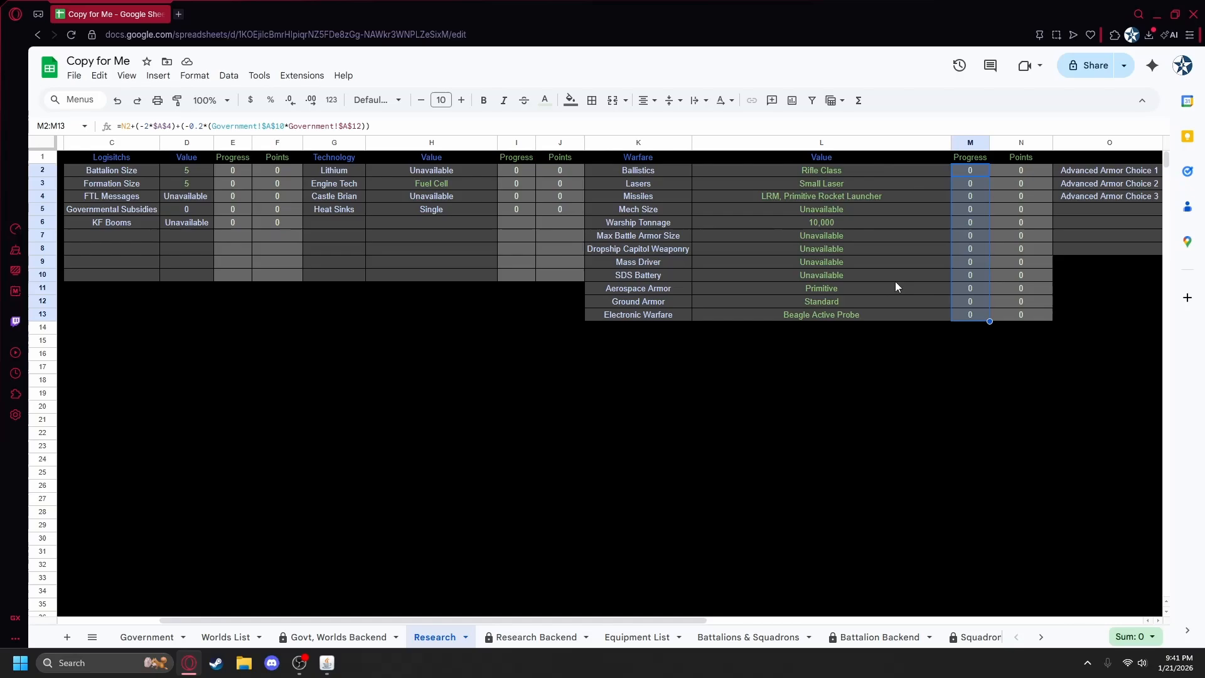
{"action": "left_click", "coordinate": [765, 173]}
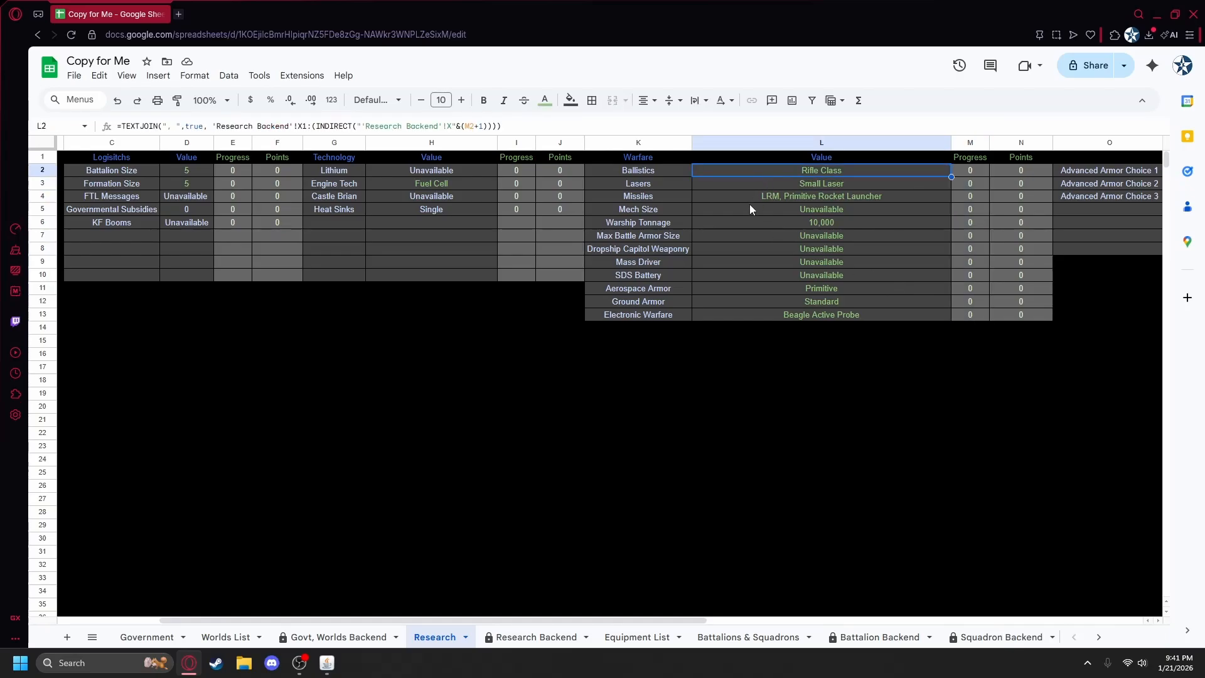
{"action": "left_click", "coordinate": [755, 183]}
{"action": "left_click", "coordinate": [749, 196]}
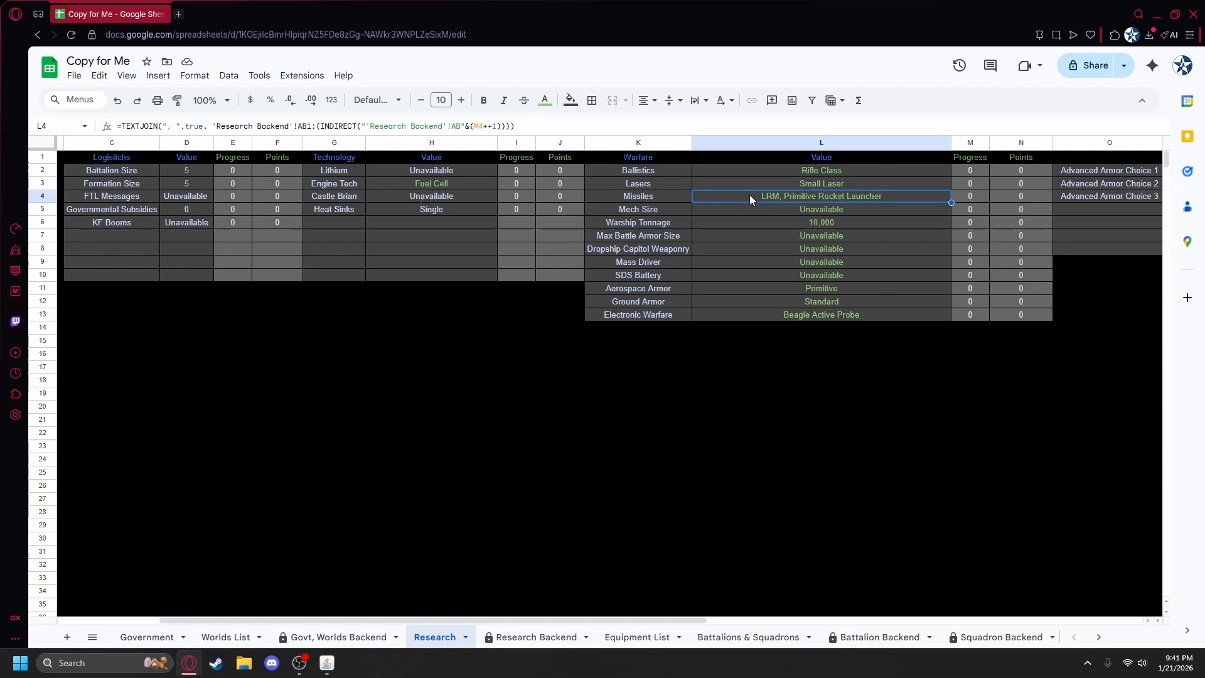
{"action": "left_click", "coordinate": [753, 293]}
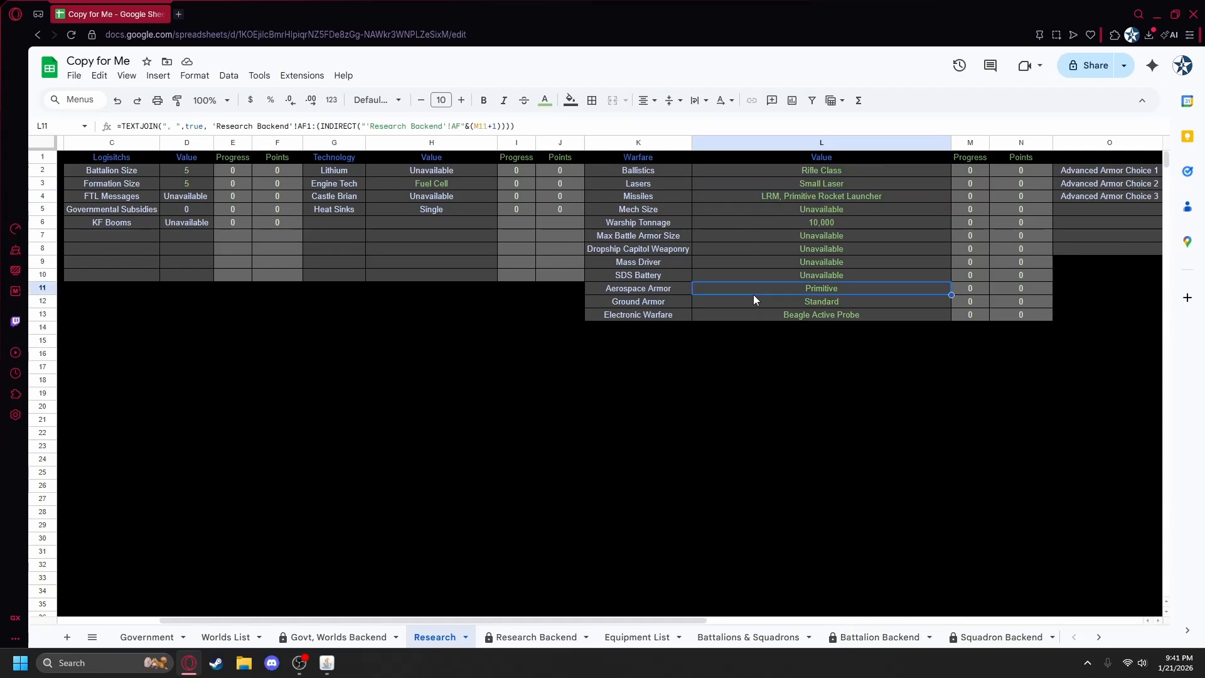
{"action": "left_click", "coordinate": [751, 303]}
{"action": "left_click", "coordinate": [749, 287]}
{"action": "left_click", "coordinate": [401, 185]}
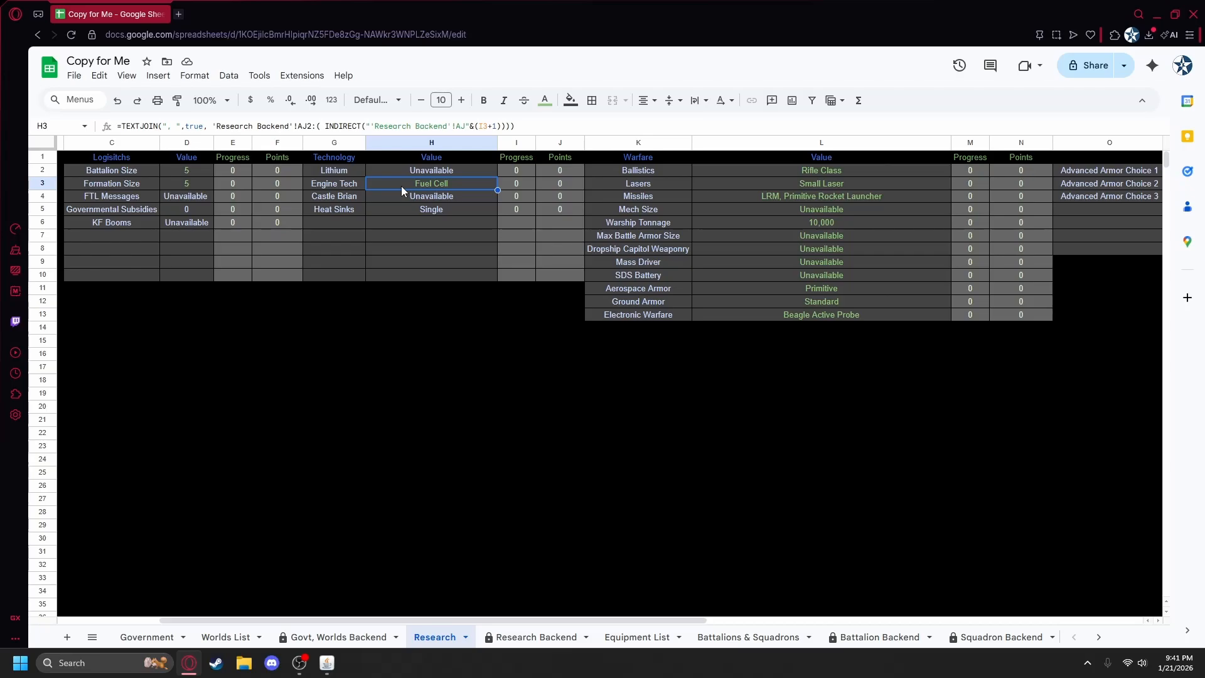
Step: Switch to MegaMekLab and set the new tank's tech level to Experimental and its engine to Fuel Cell
{"action": "left_click", "coordinate": [325, 669]}
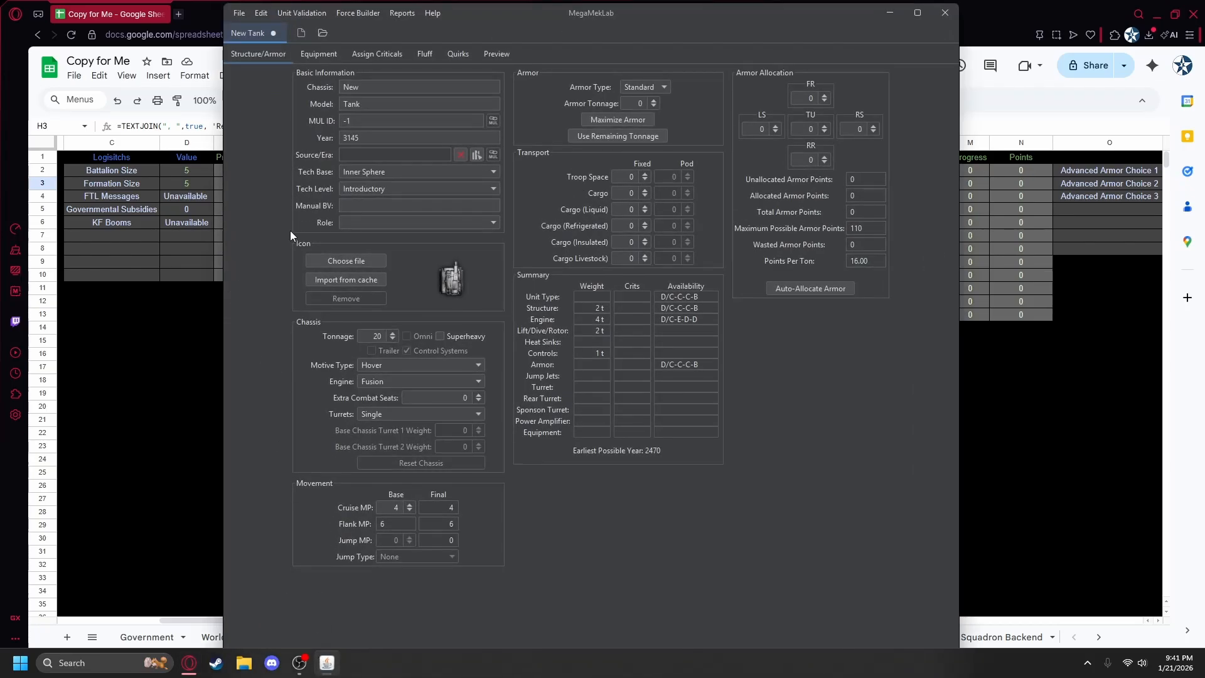
{"action": "left_click", "coordinate": [367, 189]}
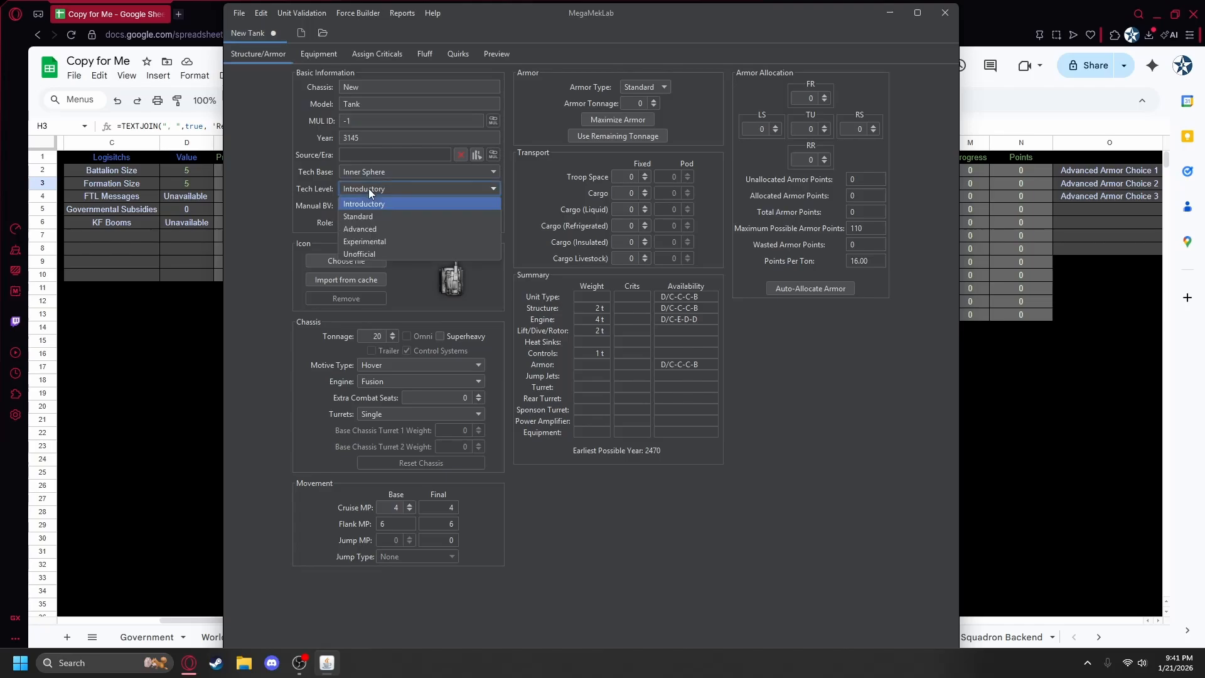
{"action": "left_click", "coordinate": [374, 243]}
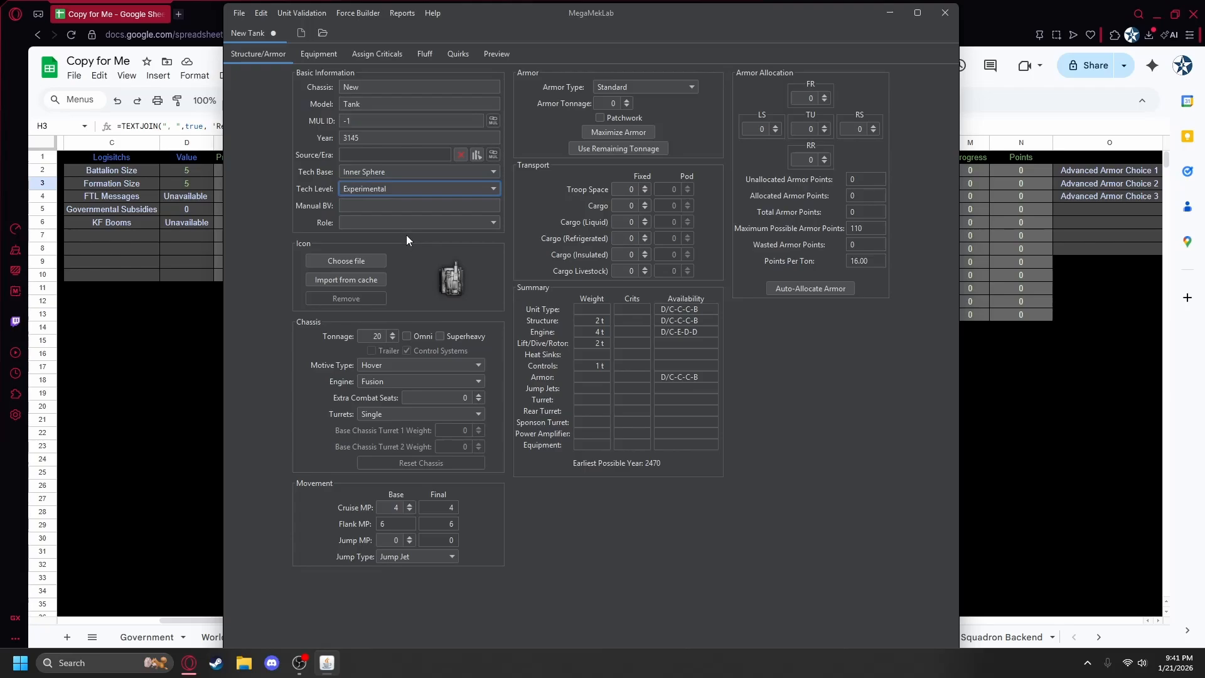
{"action": "left_click", "coordinate": [384, 381]}
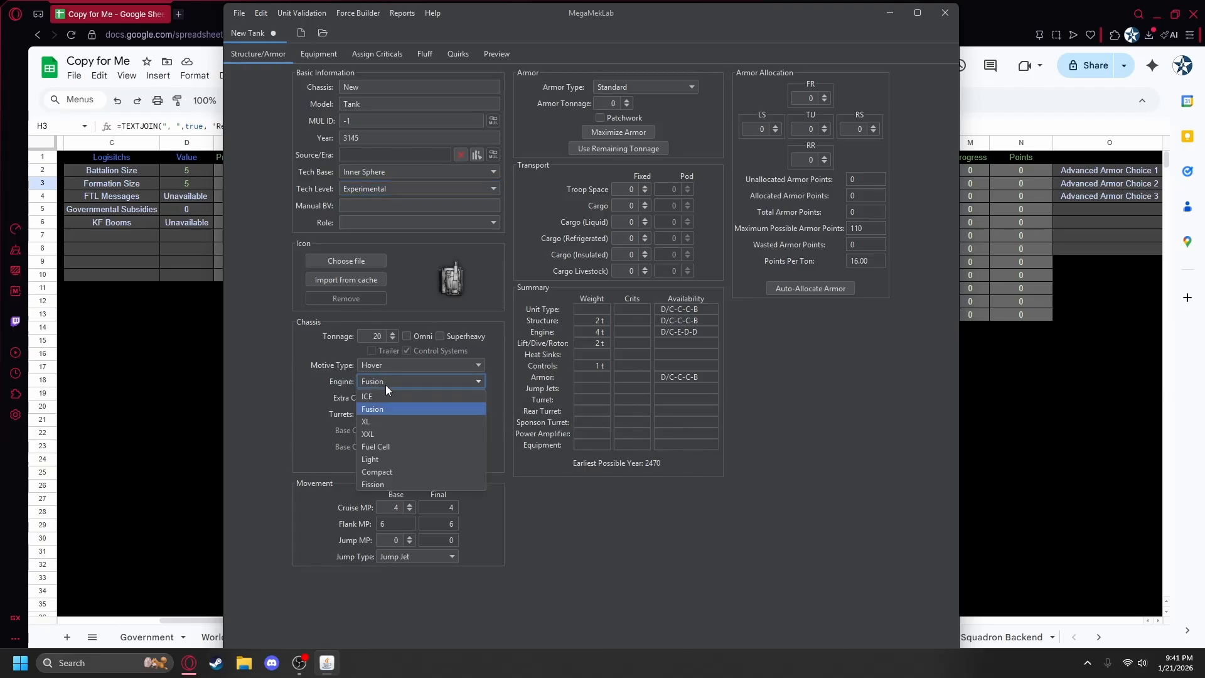
{"action": "left_click", "coordinate": [399, 446]}
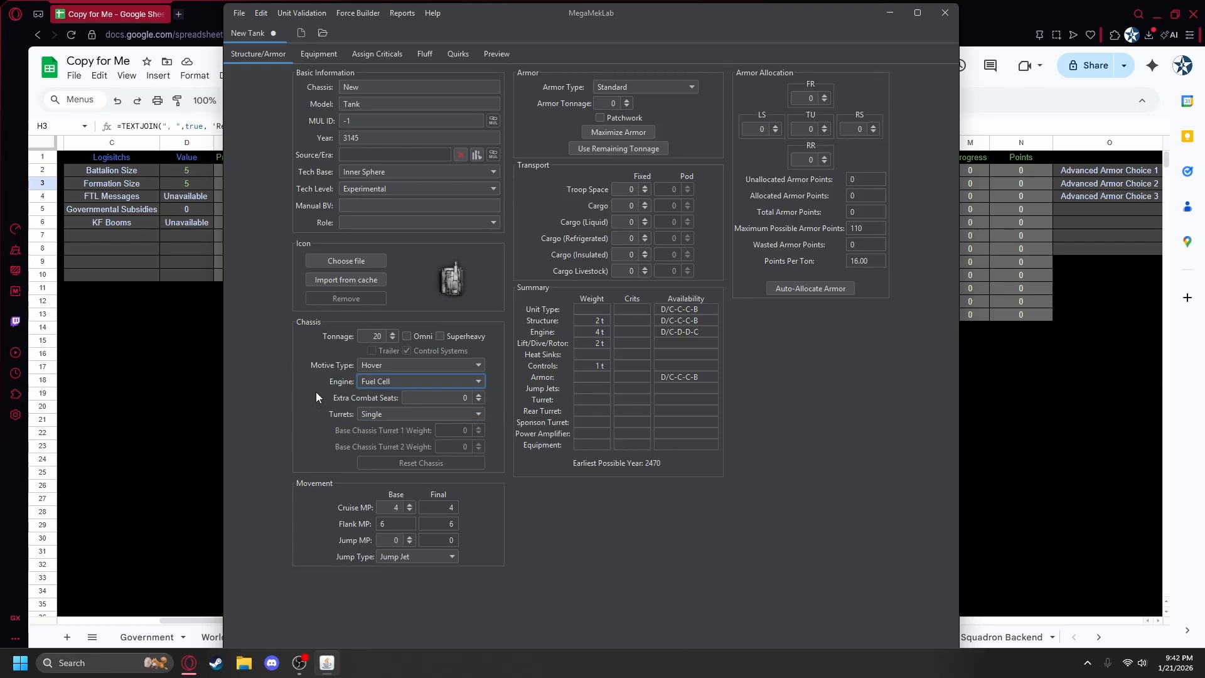
Step: Set the tank's motive type to Tracked and its tonnage to 50
{"action": "left_click", "coordinate": [378, 365]}
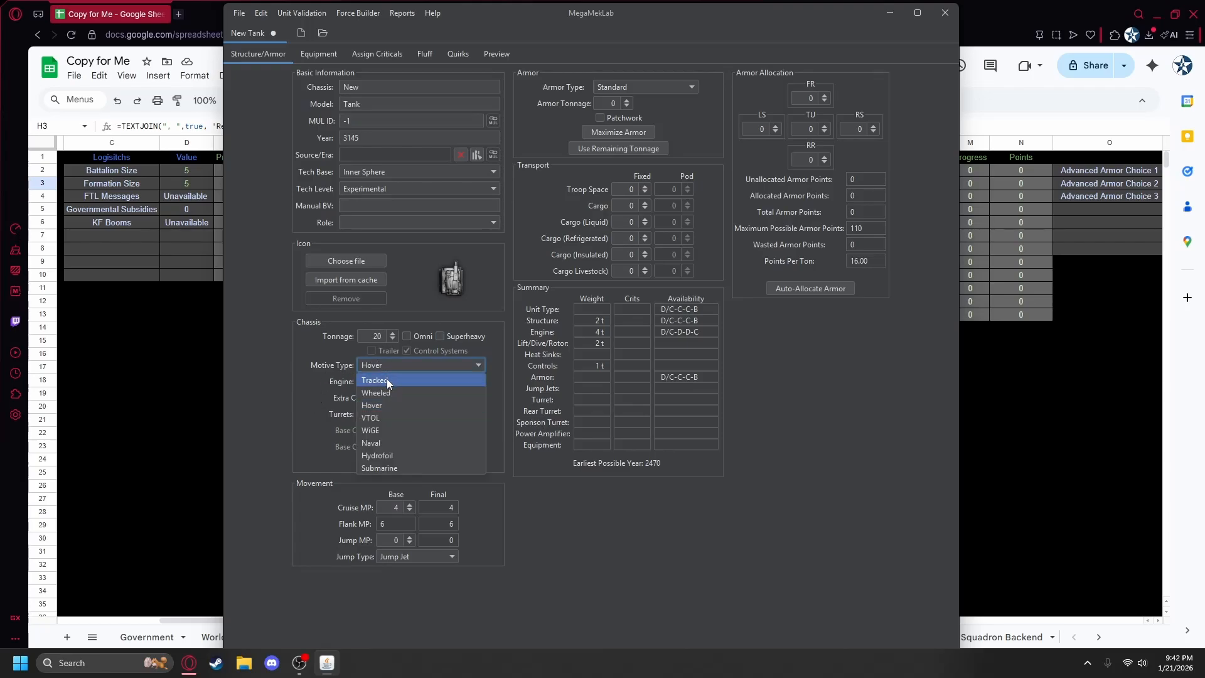
{"action": "left_click", "coordinate": [386, 379]}
{"action": "left_click", "coordinate": [393, 333]}
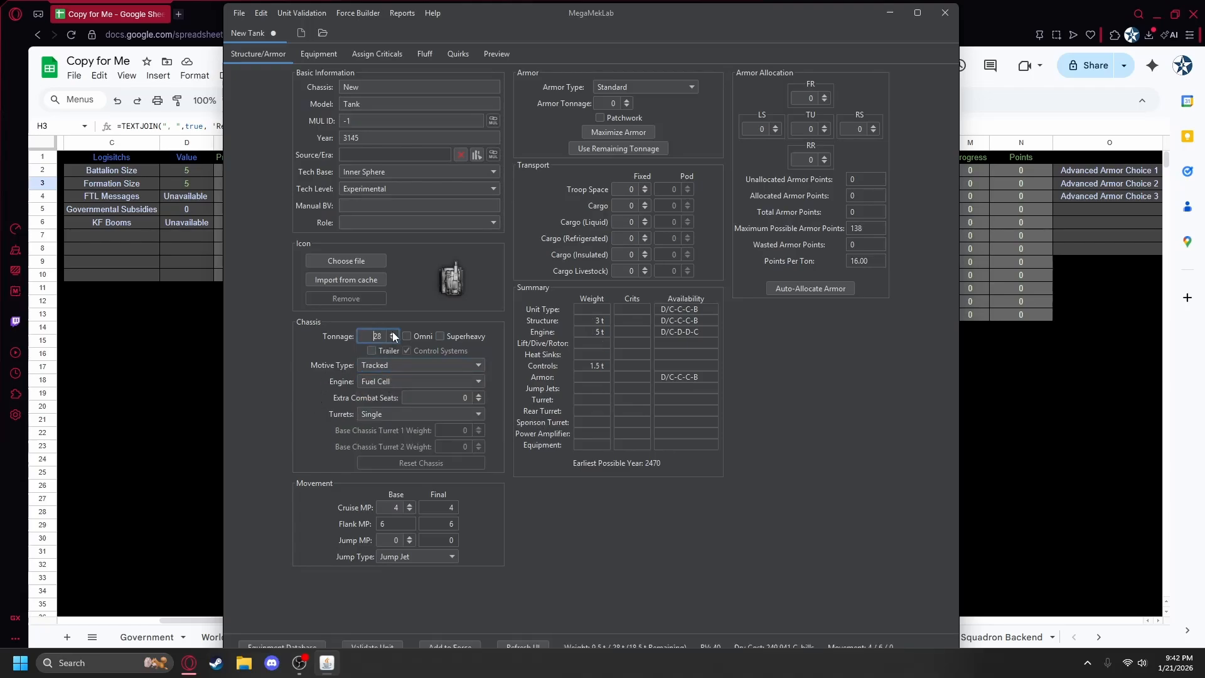
{"action": "left_click", "coordinate": [393, 332]}
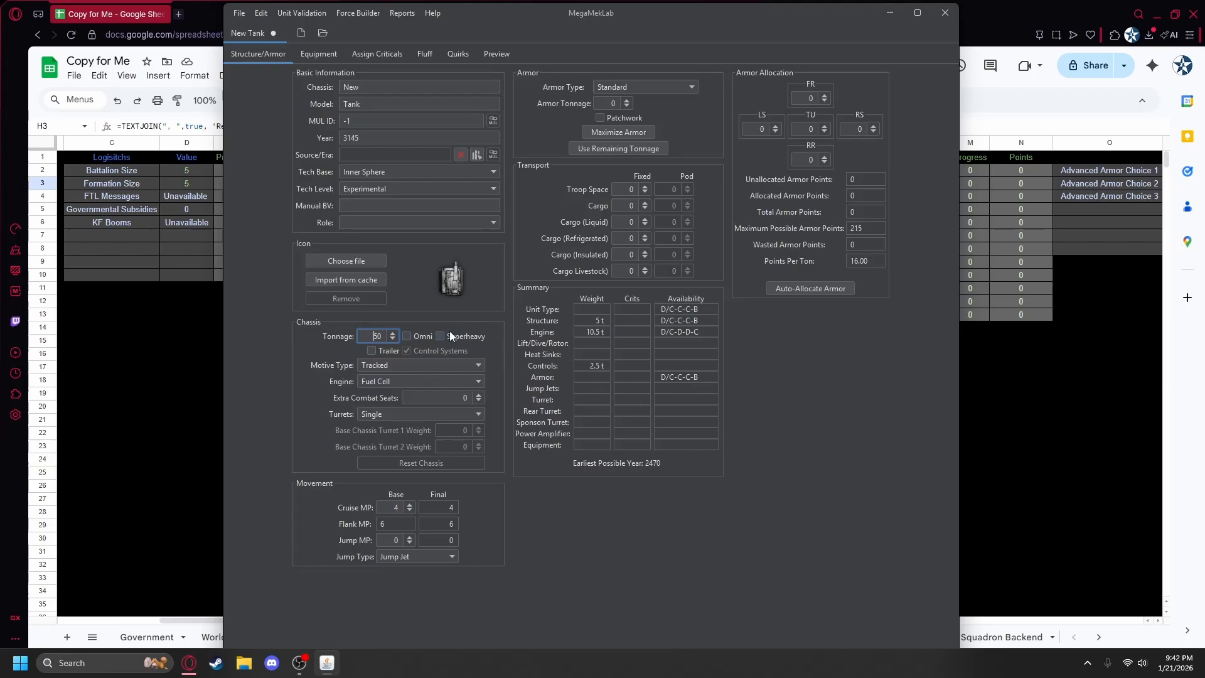
Step: Try the Hover motive type with a tonnage increase above 50, and return the tank to Tracked
{"action": "left_click", "coordinate": [387, 364]}
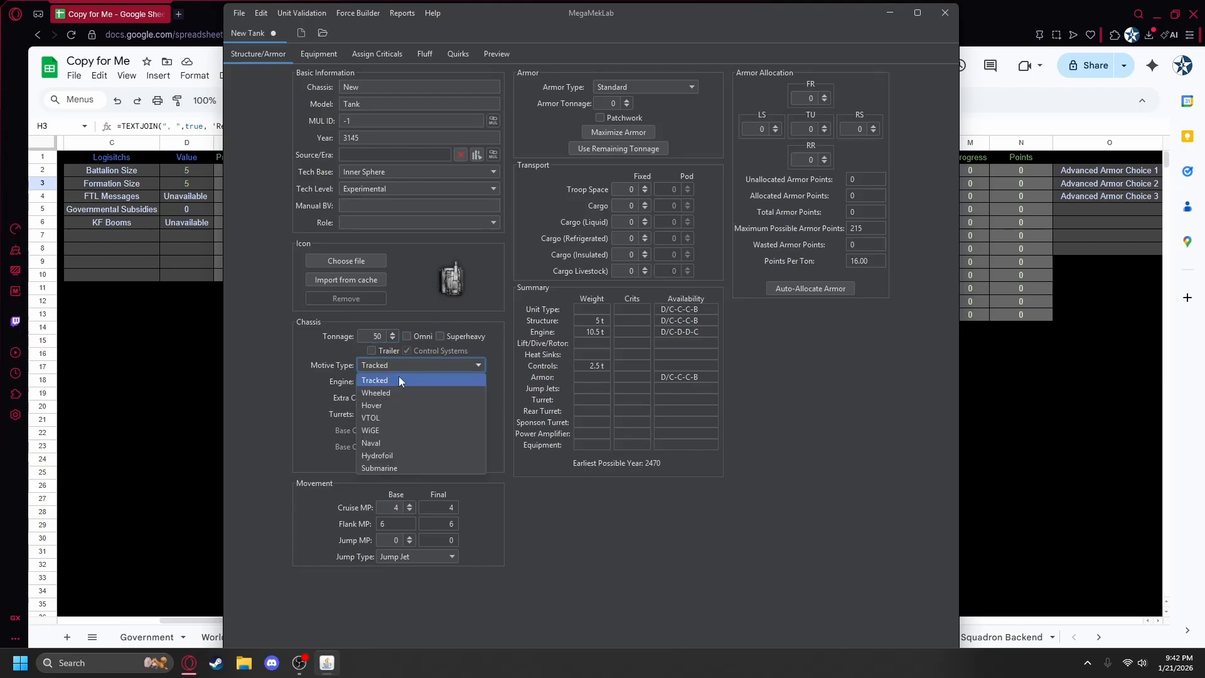
{"action": "left_click", "coordinate": [384, 404]}
{"action": "left_click", "coordinate": [390, 332]}
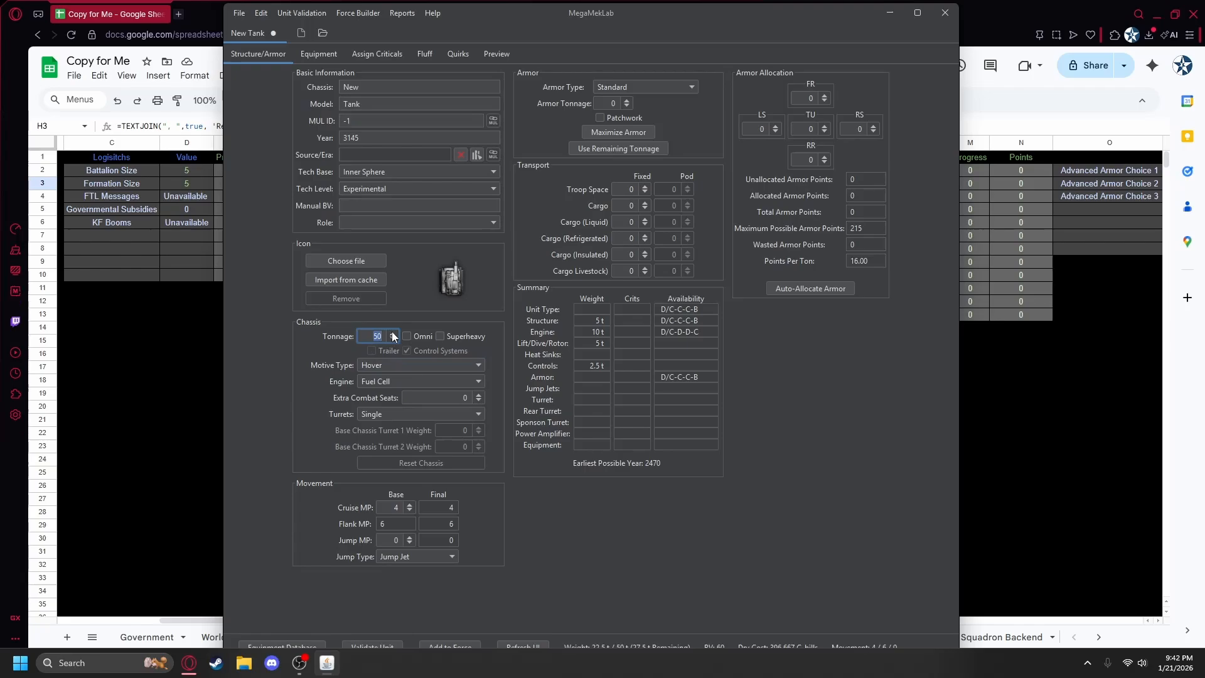
{"action": "left_click", "coordinate": [401, 366]}
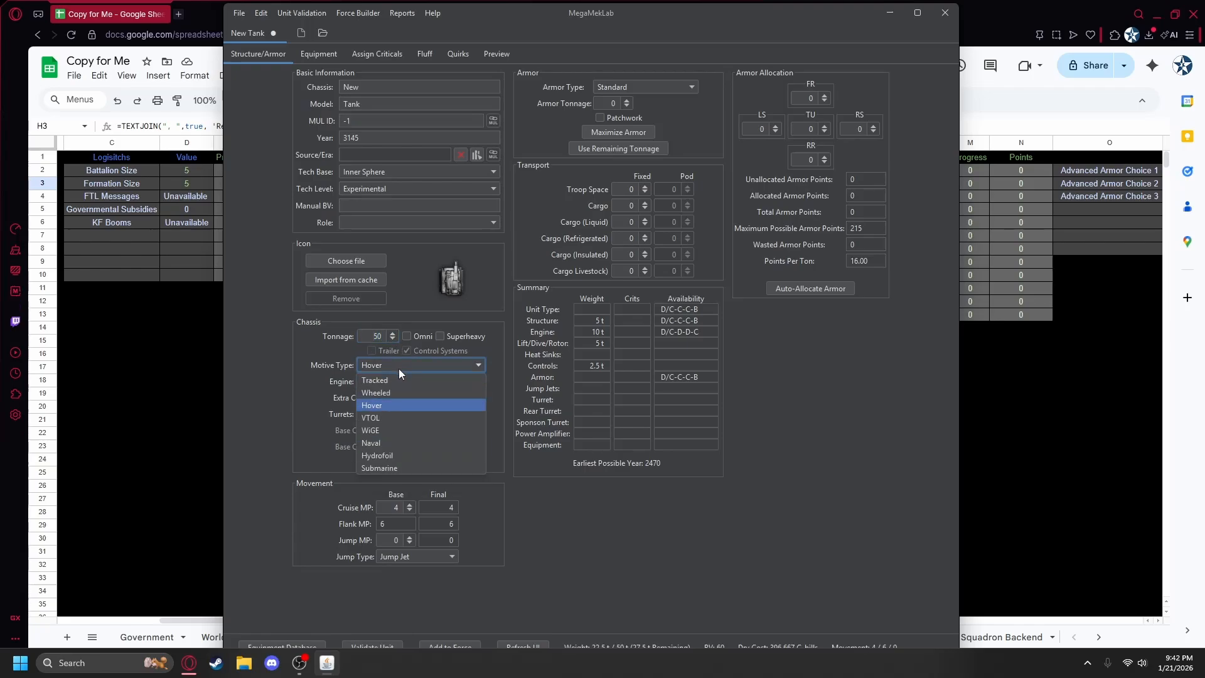
{"action": "left_click", "coordinate": [395, 379]}
Step: Try the Wheeled motive type and its tonnage range, and return the tank to Tracked at 100 tons
{"action": "left_click", "coordinate": [390, 365]}
{"action": "left_click", "coordinate": [389, 393]}
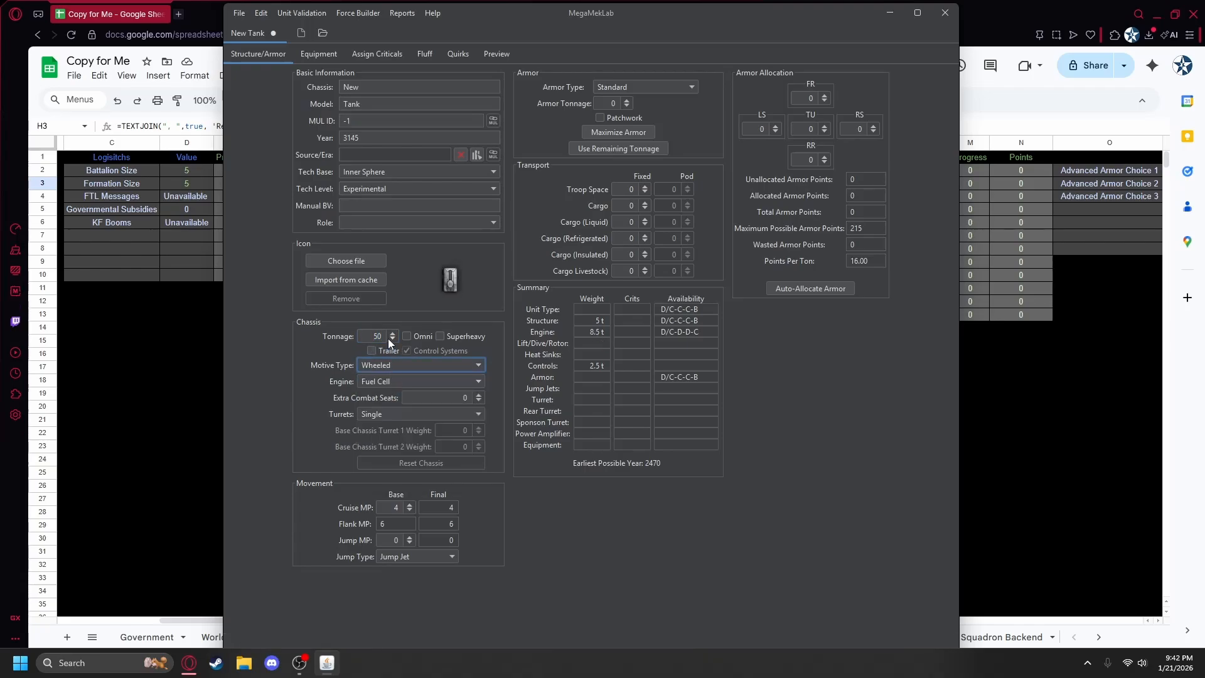
{"action": "left_click", "coordinate": [392, 339]}
{"action": "left_click_drag", "start_coordinate": [393, 334], "coordinate": [393, 334]}
{"action": "left_click", "coordinate": [394, 367]}
{"action": "left_click", "coordinate": [389, 379]}
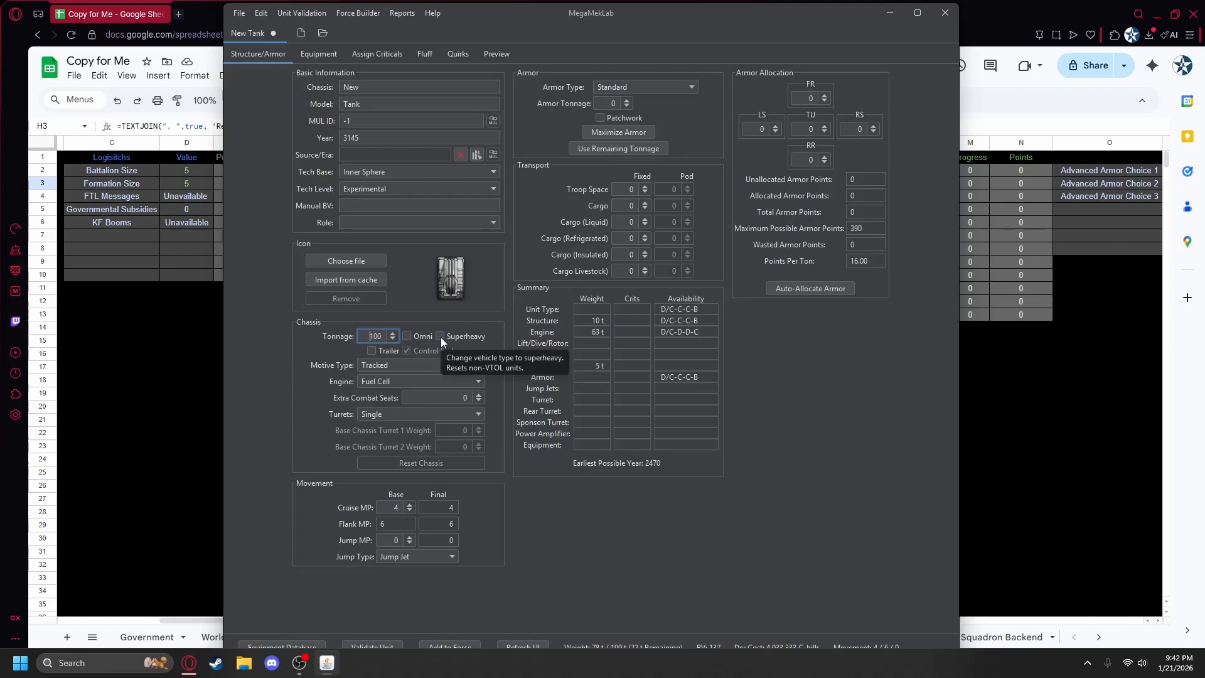
Step: Try the Superheavy option with a tonnage of 104, and turn it off again
{"action": "left_click", "coordinate": [441, 337]}
{"action": "left_click", "coordinate": [391, 334]}
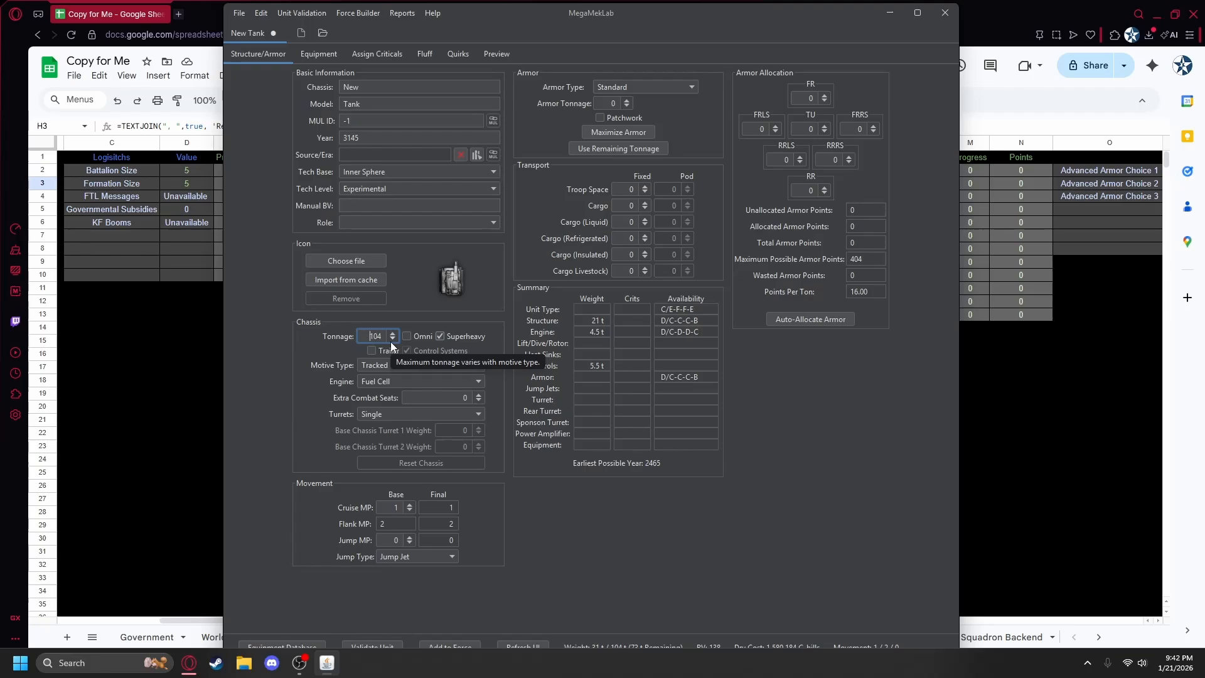
{"action": "left_click", "coordinate": [440, 336]}
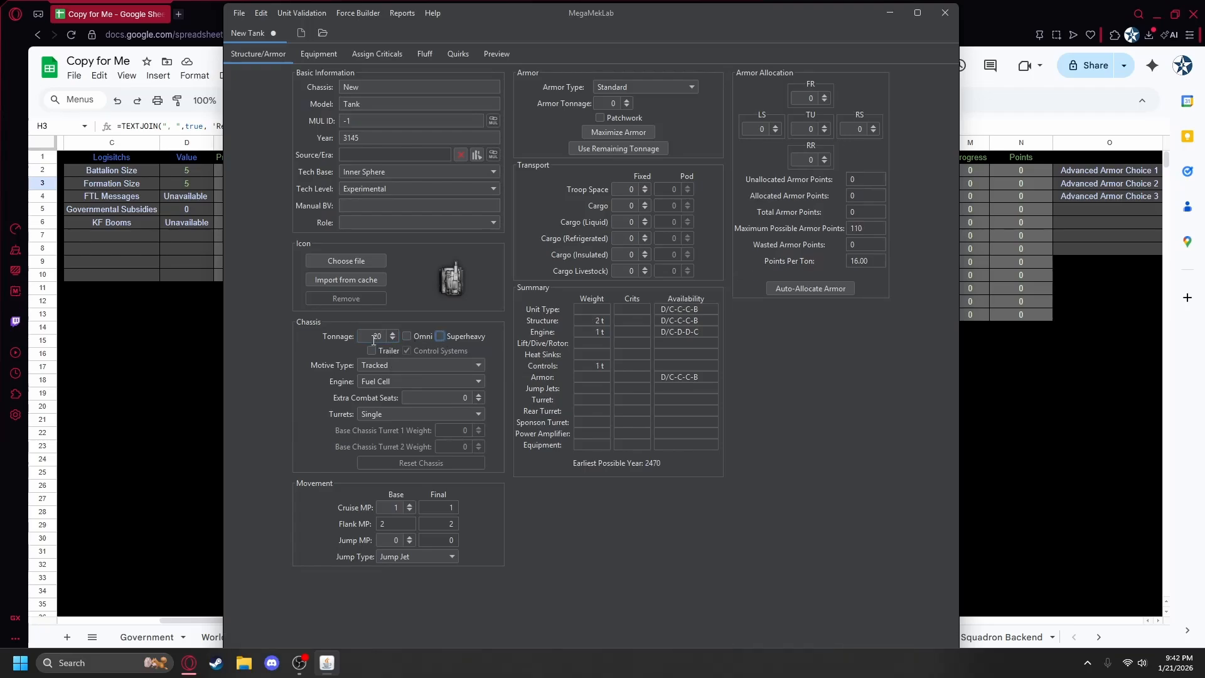
Step: Set the tracked tank's tonnage to 50 and its base cruise MP to 3
{"action": "left_click", "coordinate": [398, 346]}
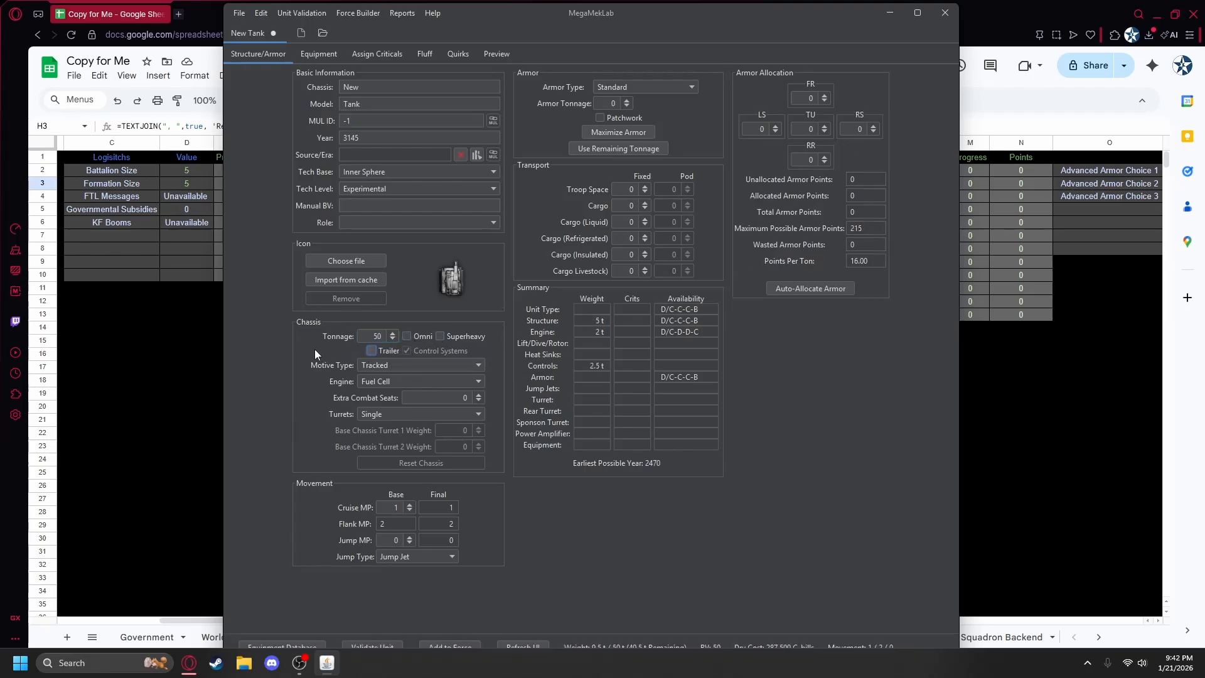
{"action": "left_click", "coordinate": [385, 351]}
{"action": "left_click", "coordinate": [409, 505]}
{"action": "left_click", "coordinate": [409, 505]}
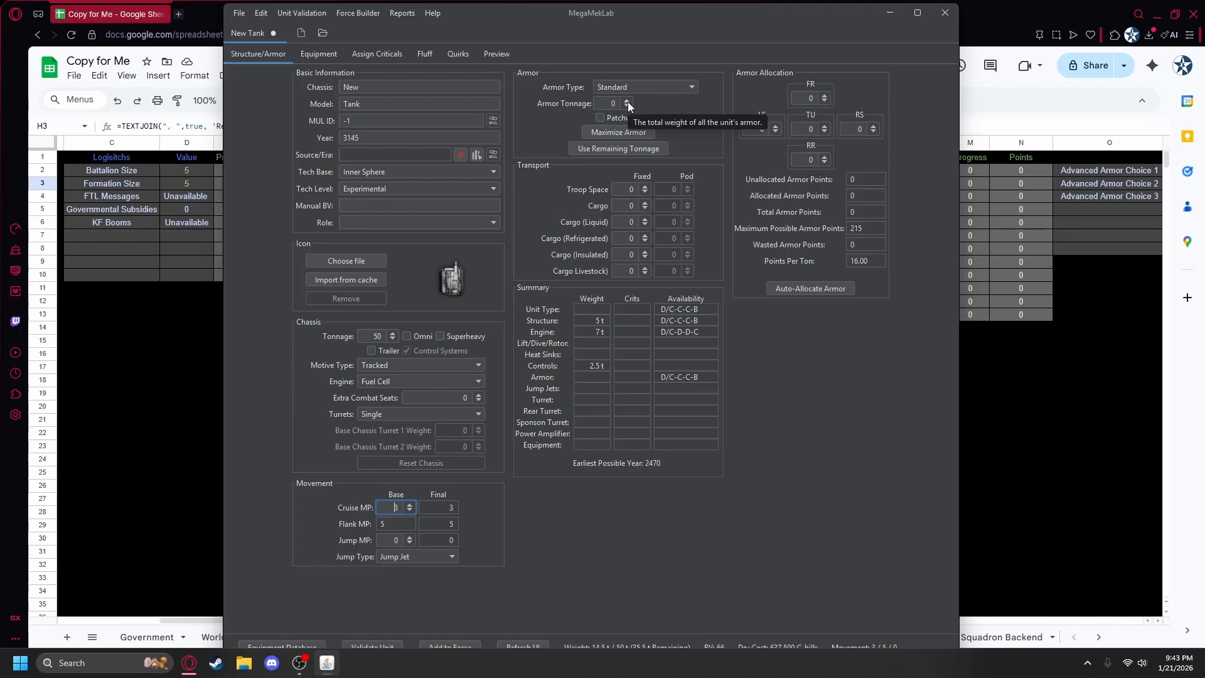
Step: Maximize the tank's standard armor and auto-allocate the armor points across its locations
{"action": "left_click", "coordinate": [616, 133]}
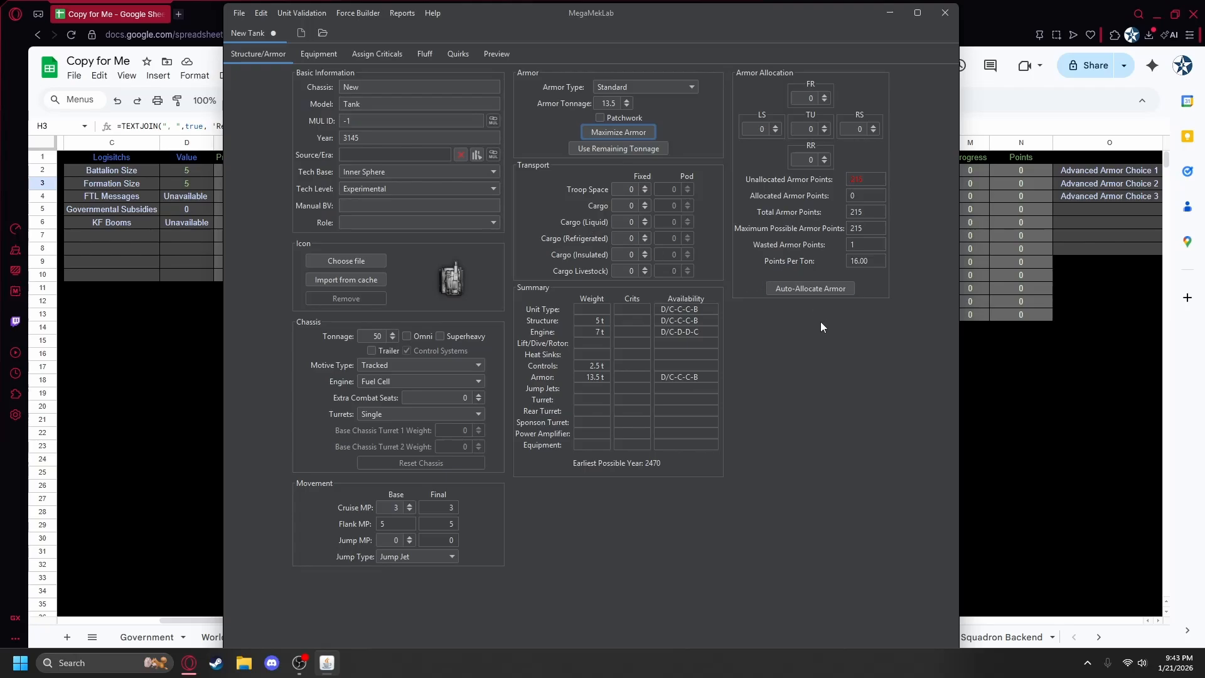
{"action": "left_click", "coordinate": [787, 289]}
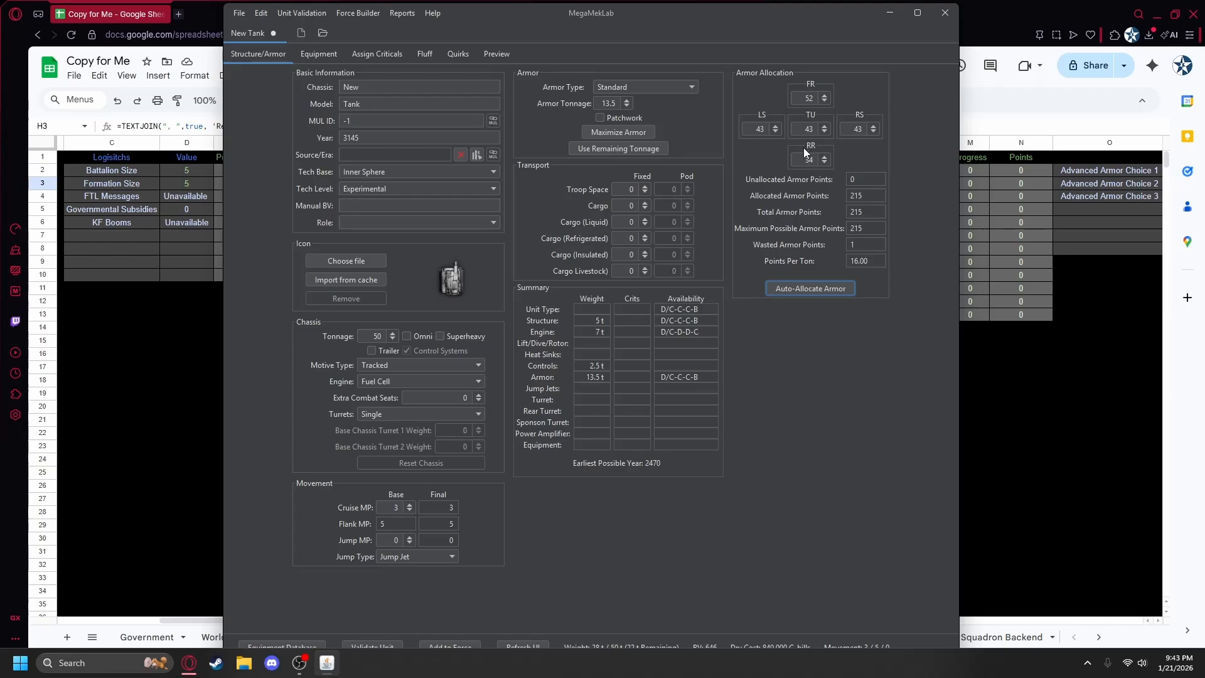
Step: Filter the equipment database by "rifle" and add two Rifle (Cannon, Medium) weapons to the loadout
{"action": "left_click", "coordinate": [318, 53]}
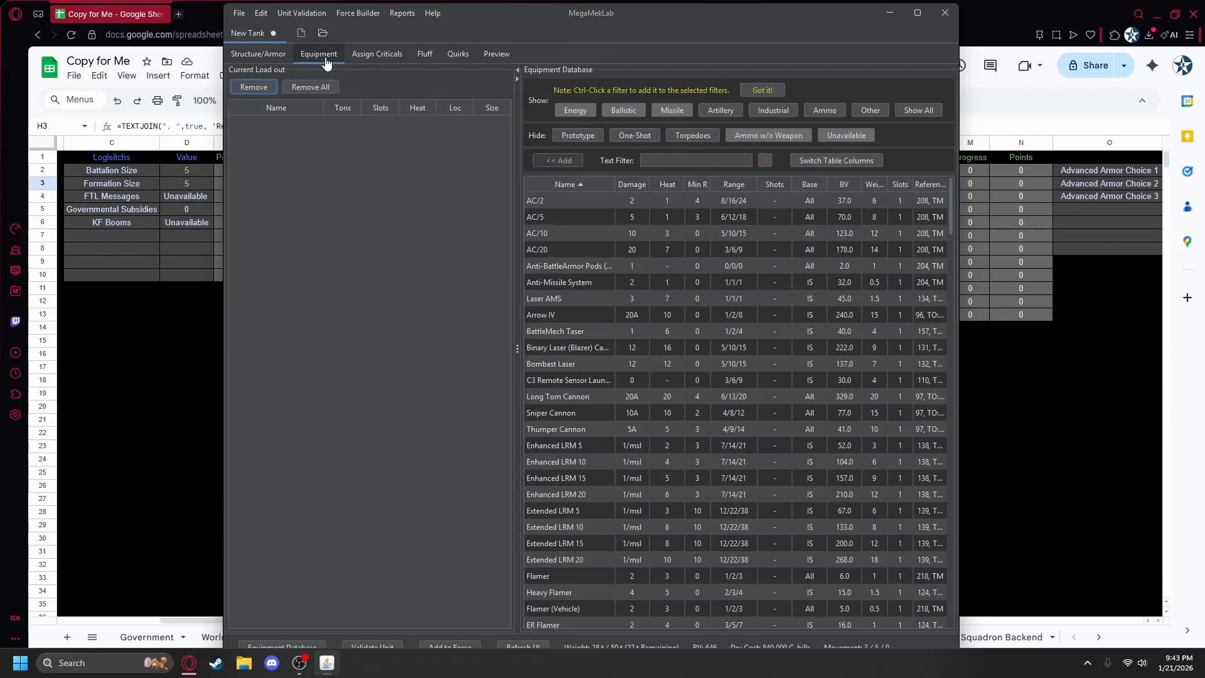
{"action": "left_click", "coordinate": [663, 162]}
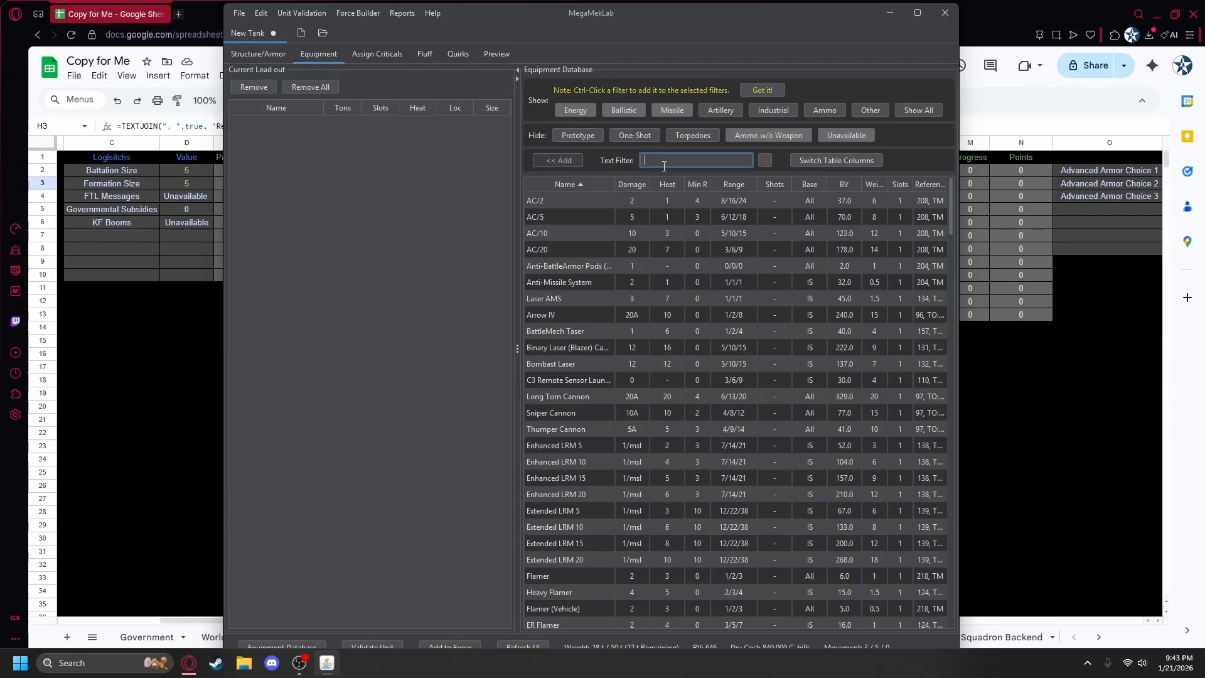
{"action": "type", "text": "rifle"}
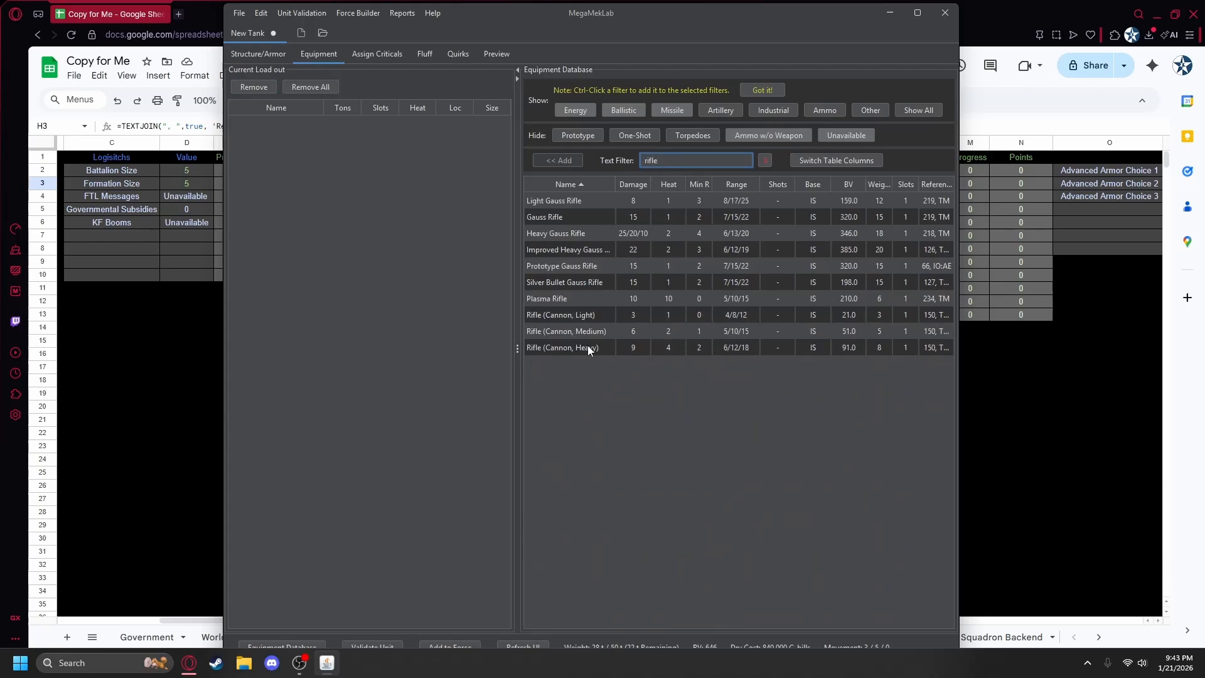
{"action": "double_click", "coordinate": [604, 330]}
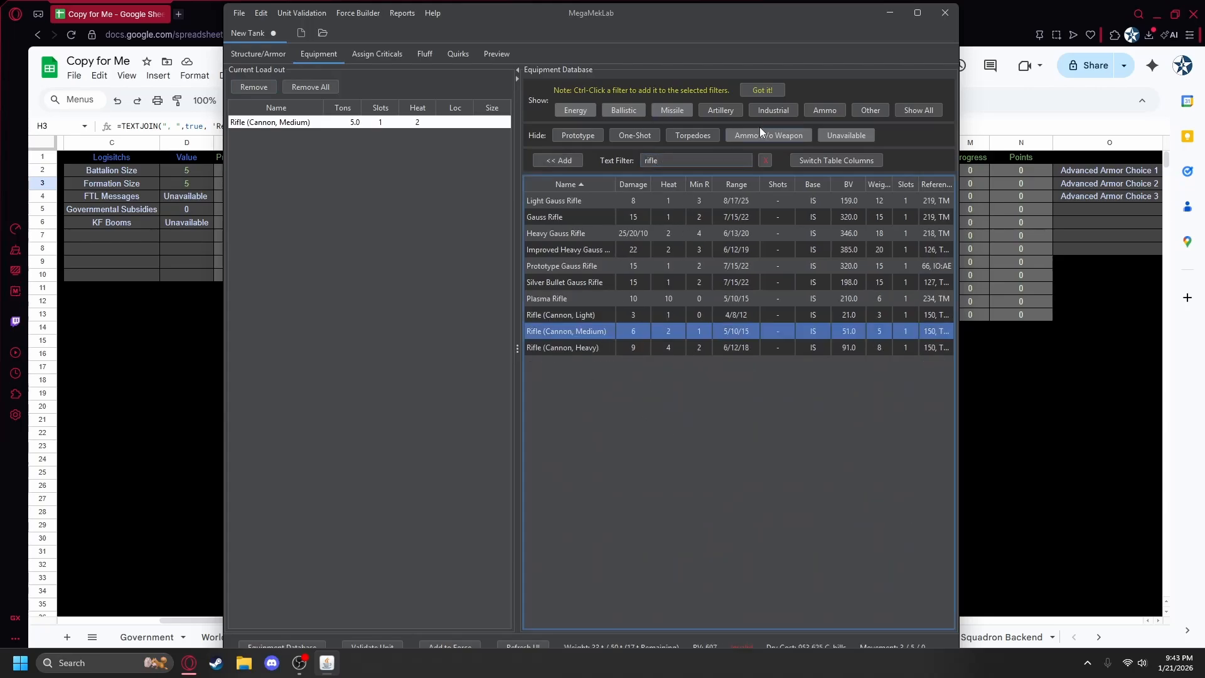
{"action": "left_click", "coordinate": [920, 15]}
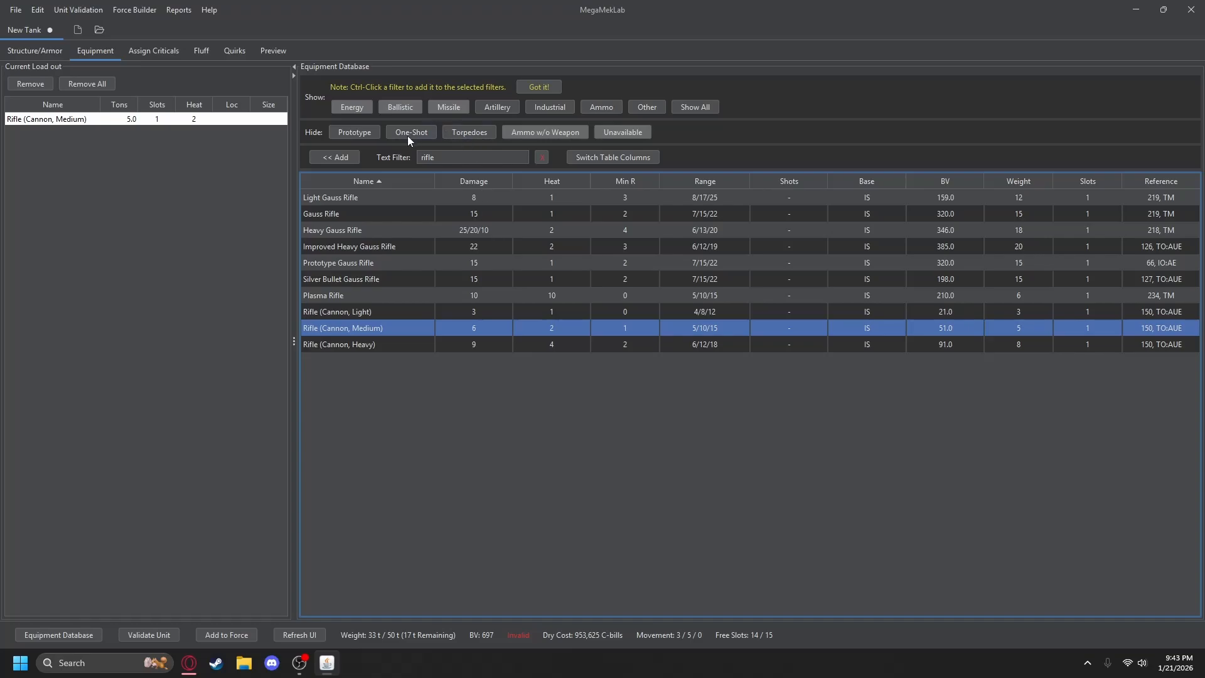
{"action": "left_click", "coordinate": [334, 158]}
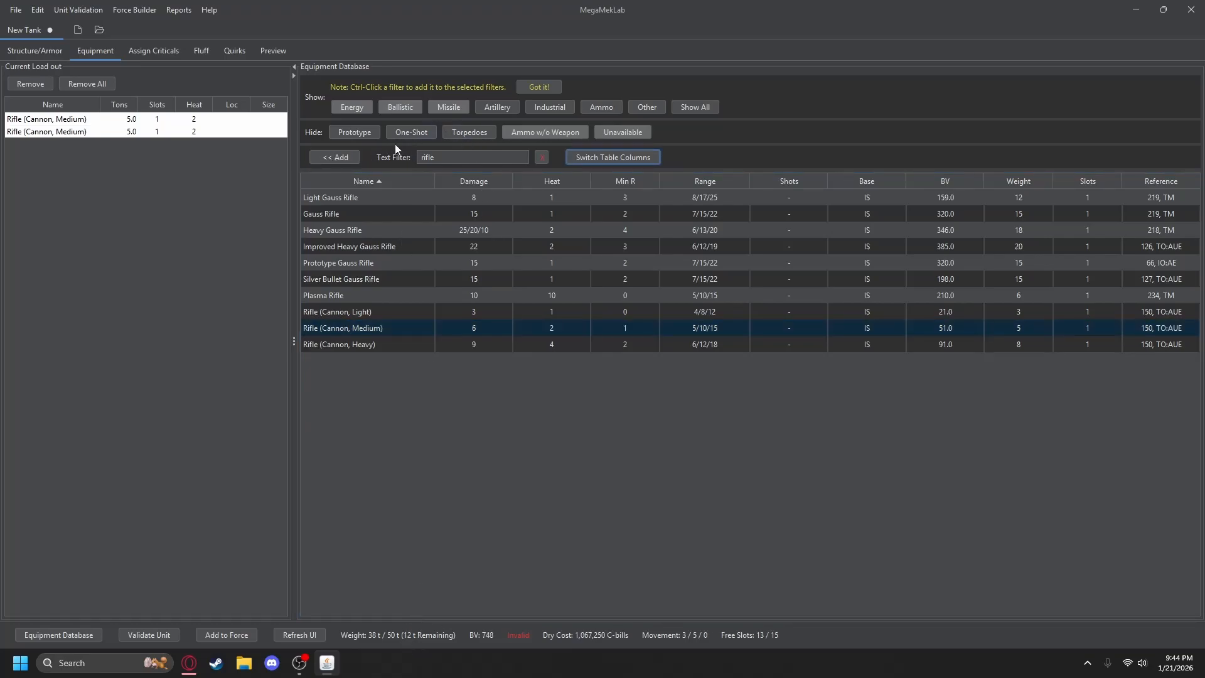
Step: Show only ammunition in the equipment database and add four one-ton lots of Medium Rifle Ammo to the loadout
{"action": "left_click", "coordinate": [596, 108]}
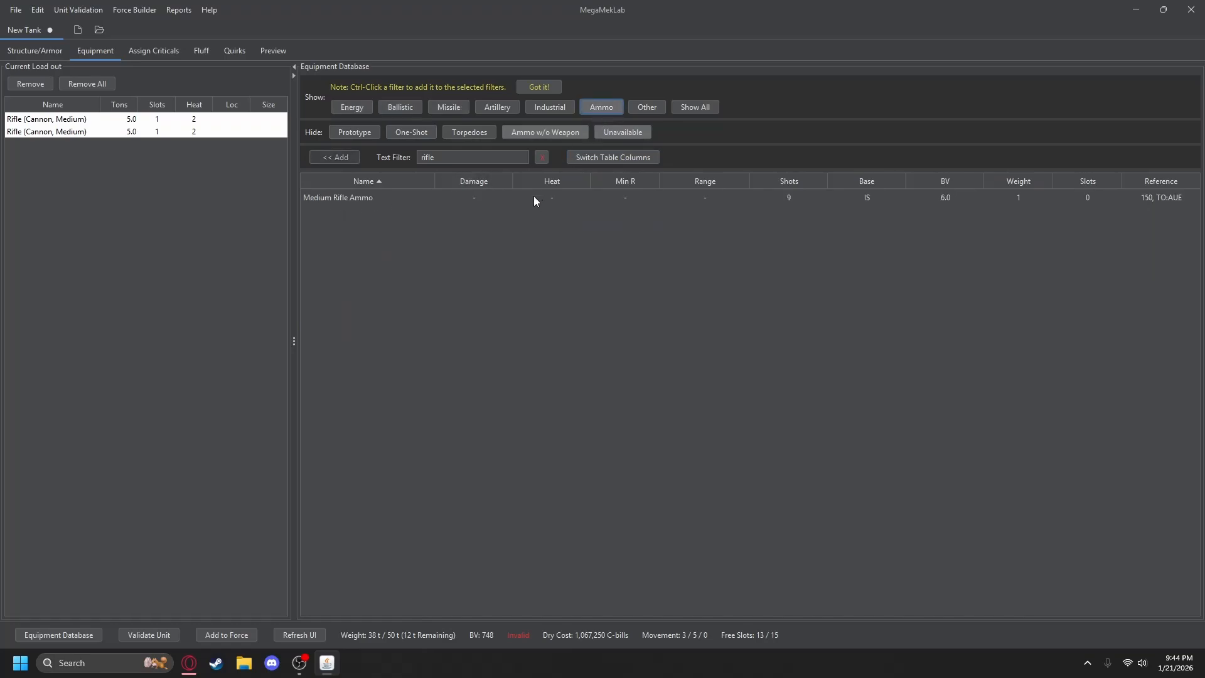
{"action": "left_click", "coordinate": [425, 198]}
{"action": "left_click", "coordinate": [333, 157]}
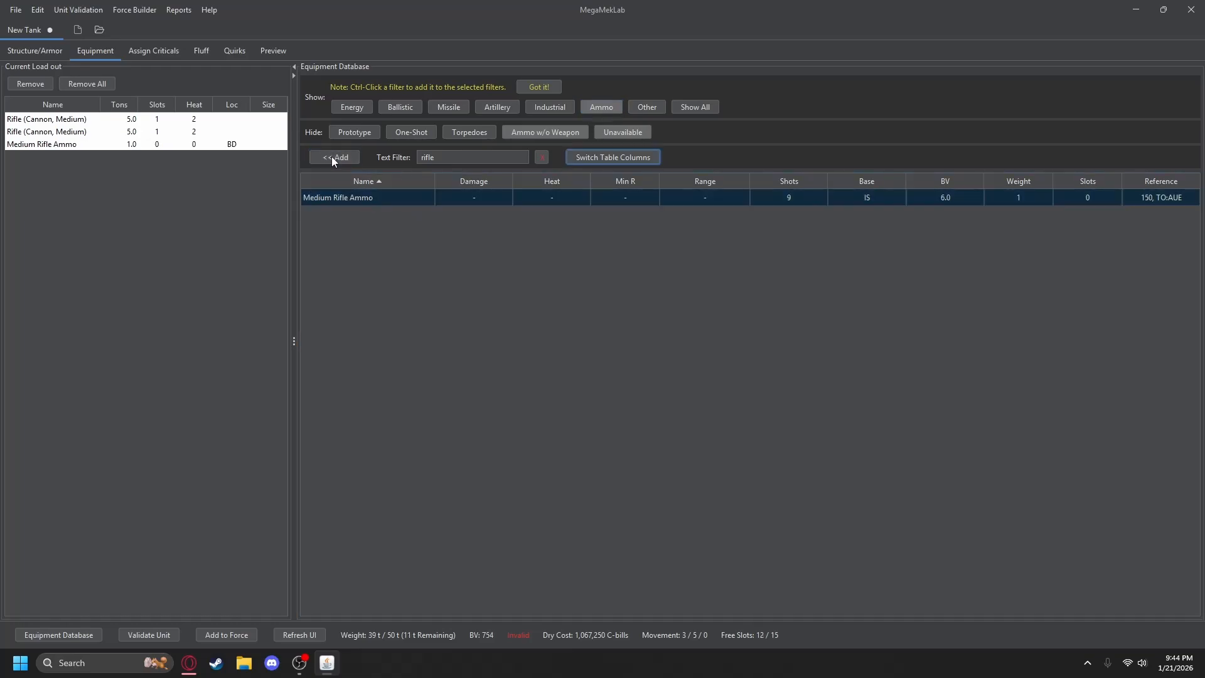
{"action": "left_click", "coordinate": [332, 157]}
{"action": "left_click", "coordinate": [333, 158]}
{"action": "left_click", "coordinate": [332, 158]}
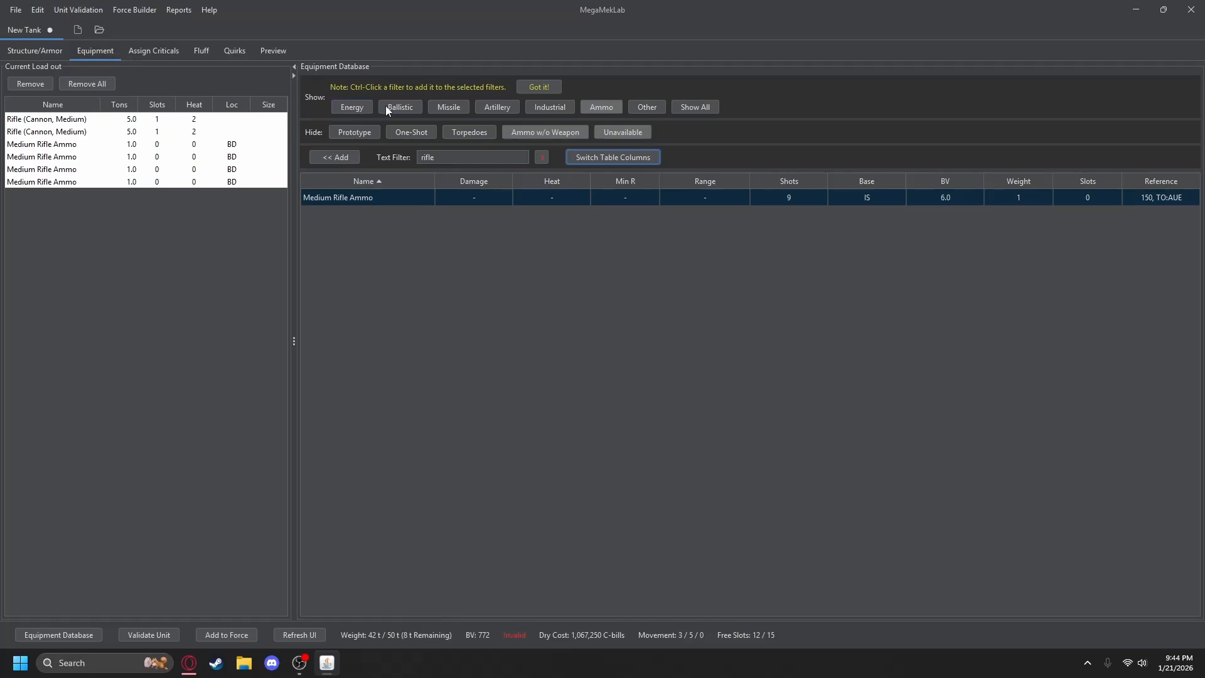
Step: Filter the energy weapons by "small" and add Small Lasers to the loadout, removing the surplus one to keep two
{"action": "left_click", "coordinate": [349, 105]}
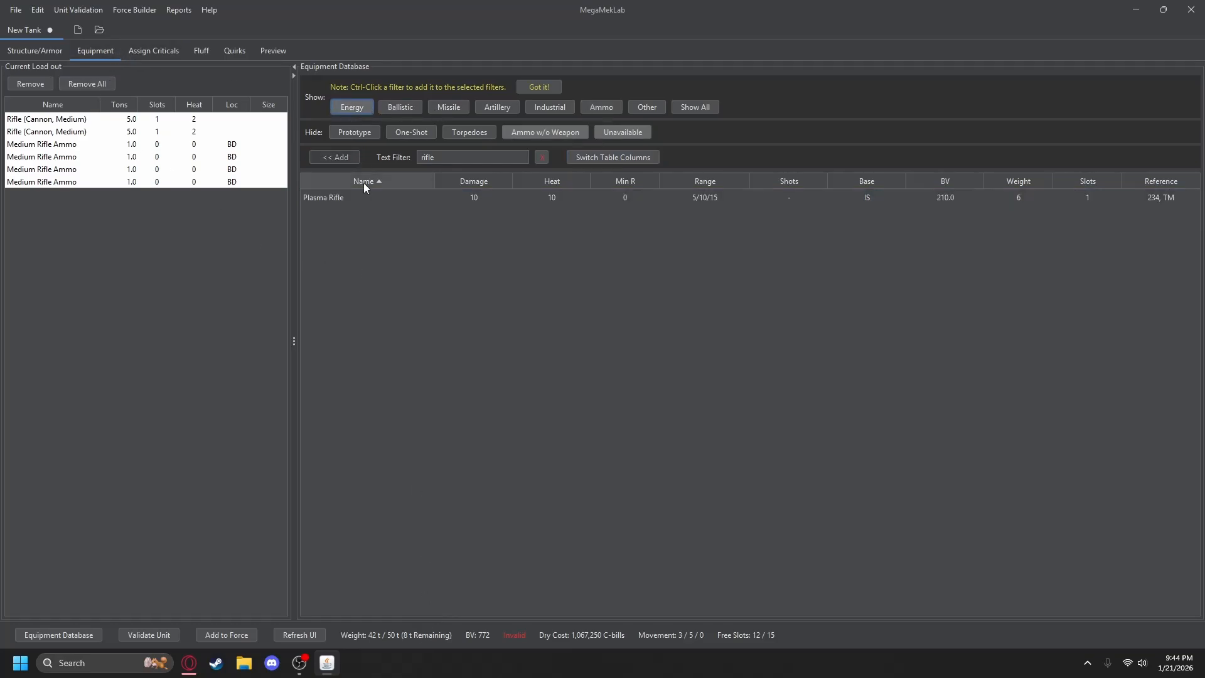
{"action": "left_click", "coordinate": [541, 157]}
{"action": "left_click", "coordinate": [475, 157]}
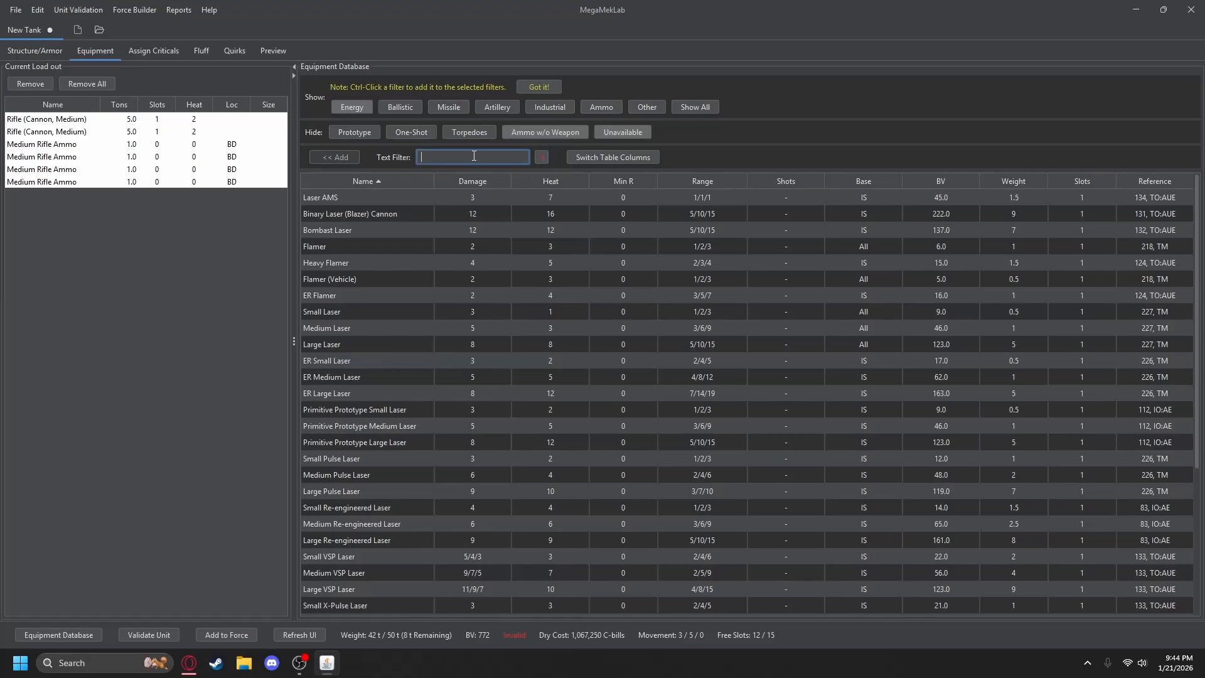
{"action": "type", "text": "small"}
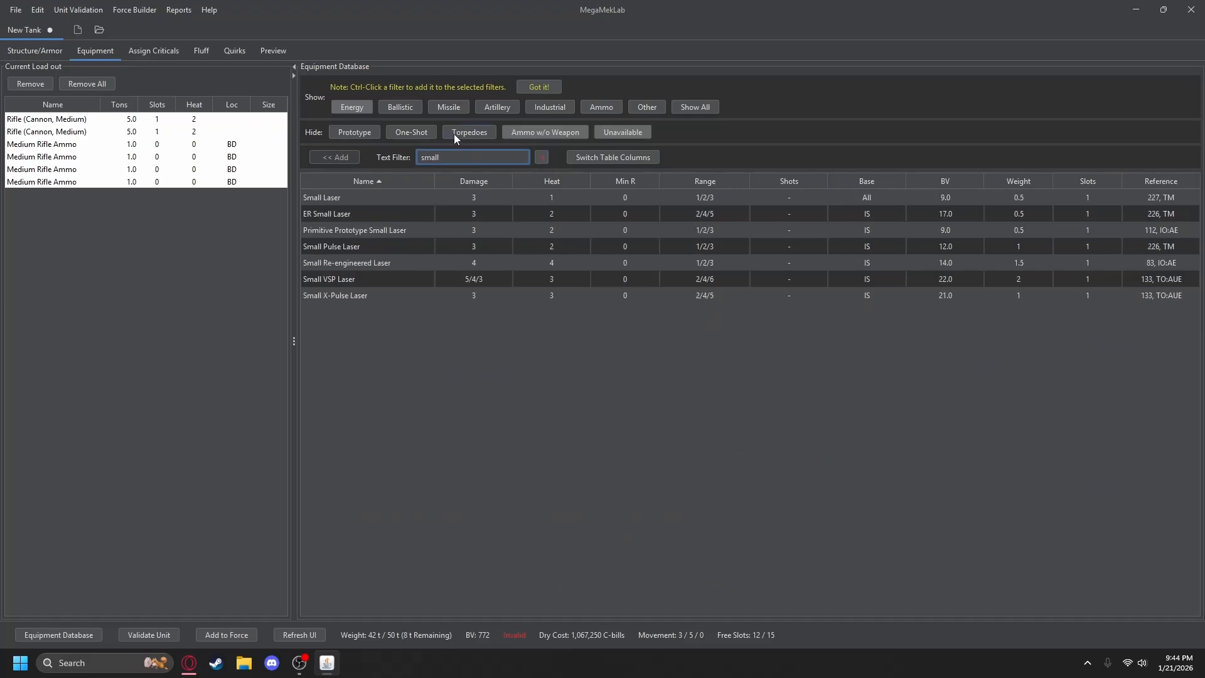
{"action": "double_click", "coordinate": [639, 197]}
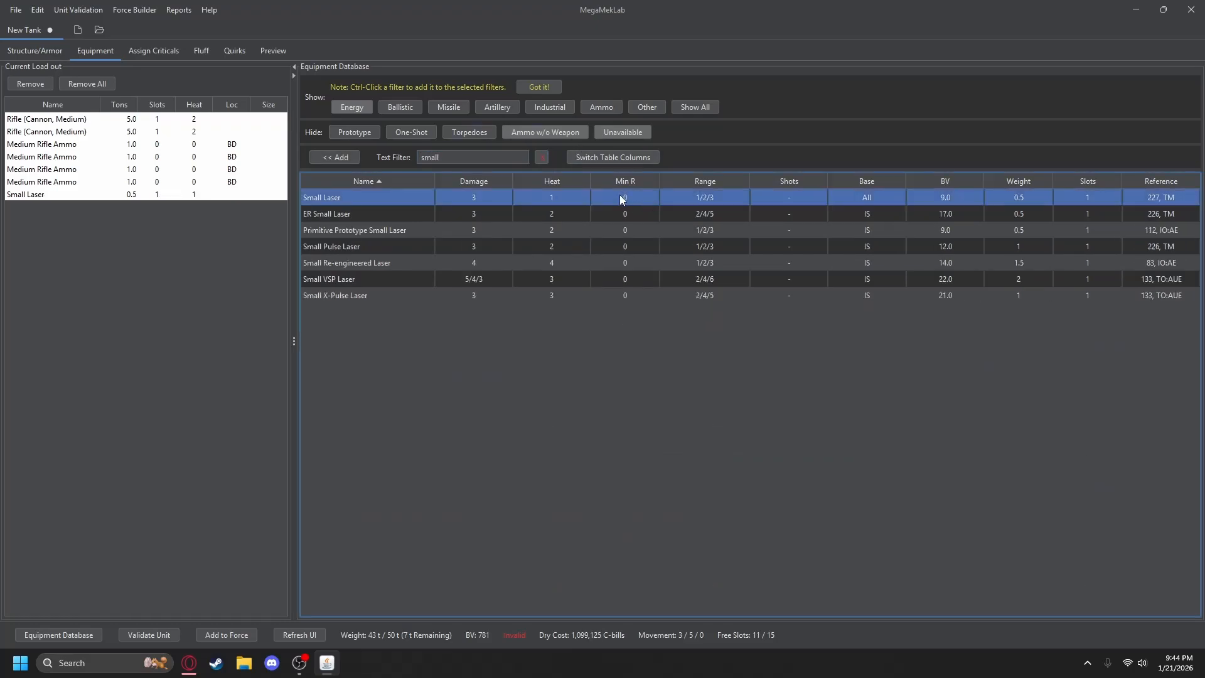
{"action": "double_click", "coordinate": [352, 156]}
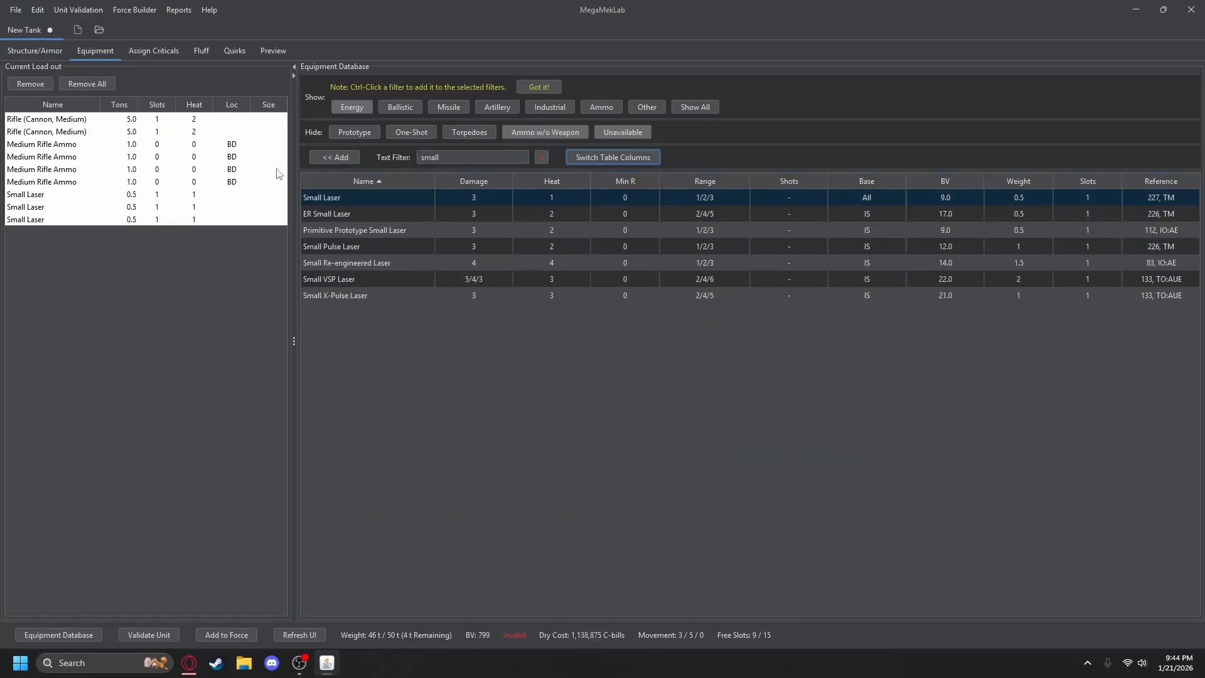
{"action": "left_click", "coordinate": [82, 219]}
{"action": "left_click", "coordinate": [44, 82]}
{"action": "left_click", "coordinate": [337, 201]}
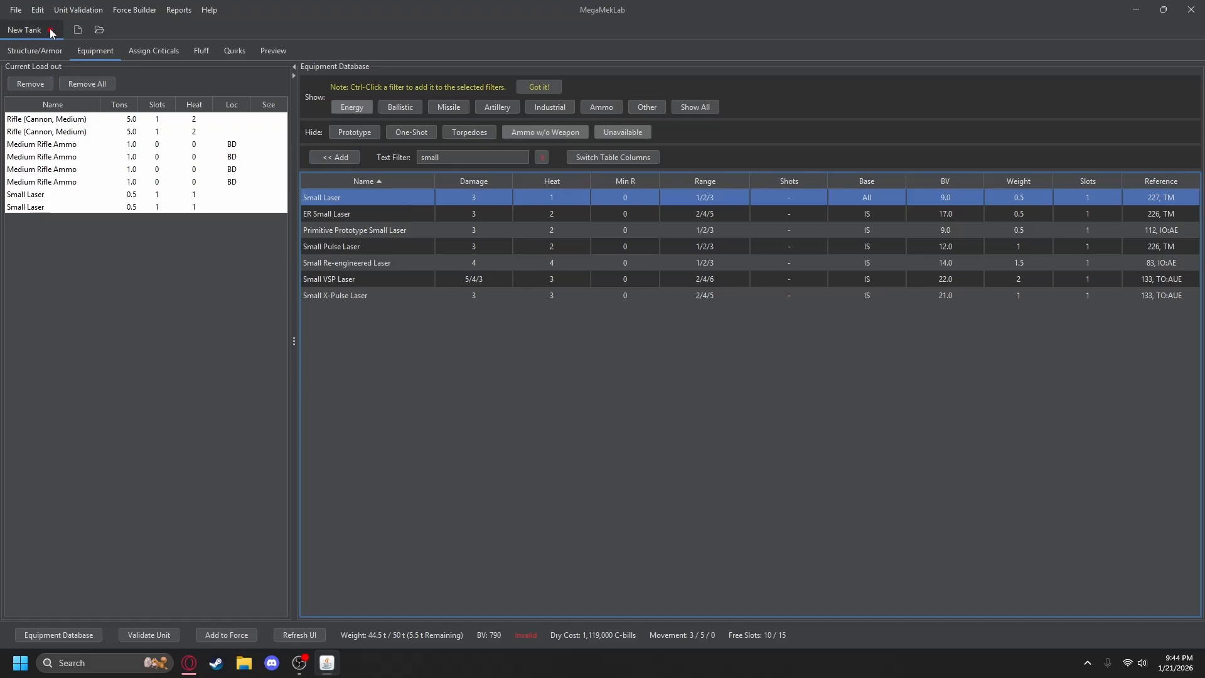
Step: Set the tank's base cruise MP to 4
{"action": "left_click", "coordinate": [53, 55]}
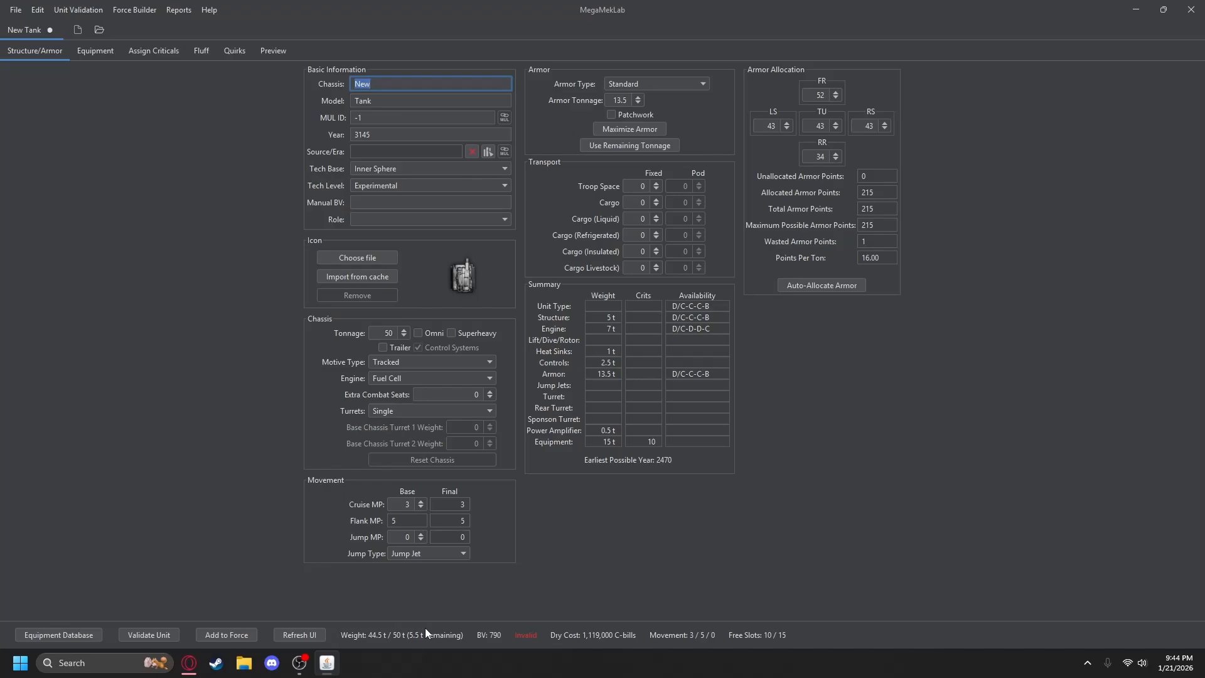
{"action": "left_click", "coordinate": [421, 501]}
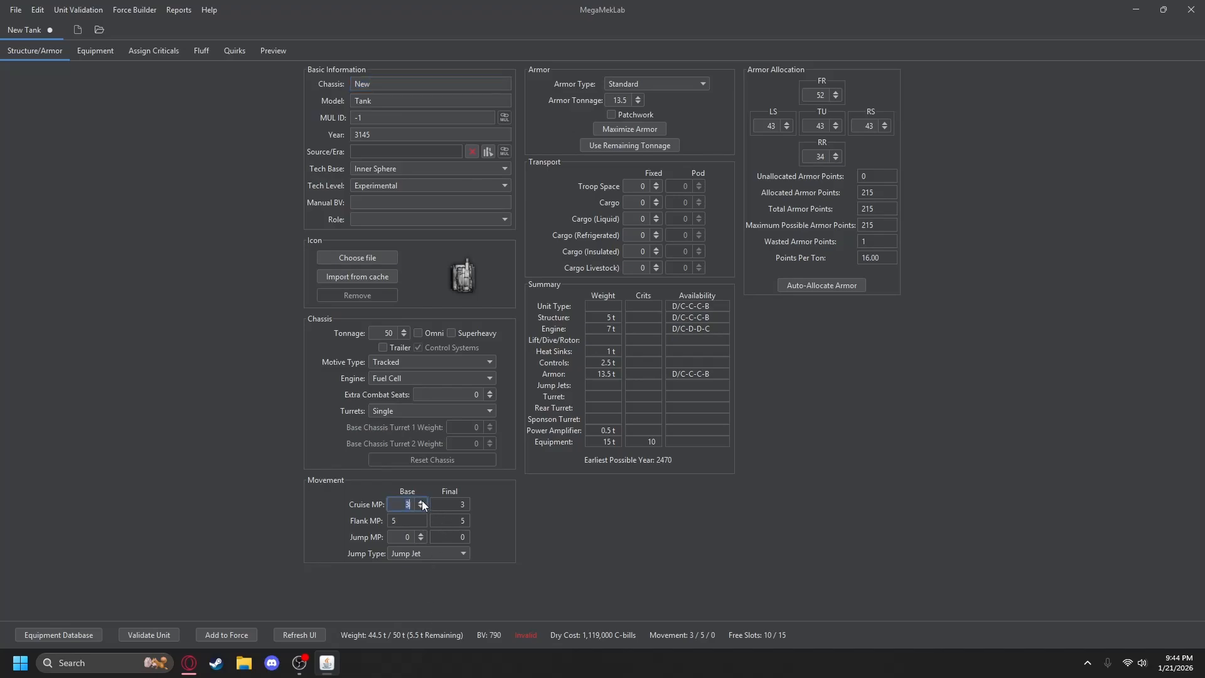
{"action": "left_click", "coordinate": [423, 502]}
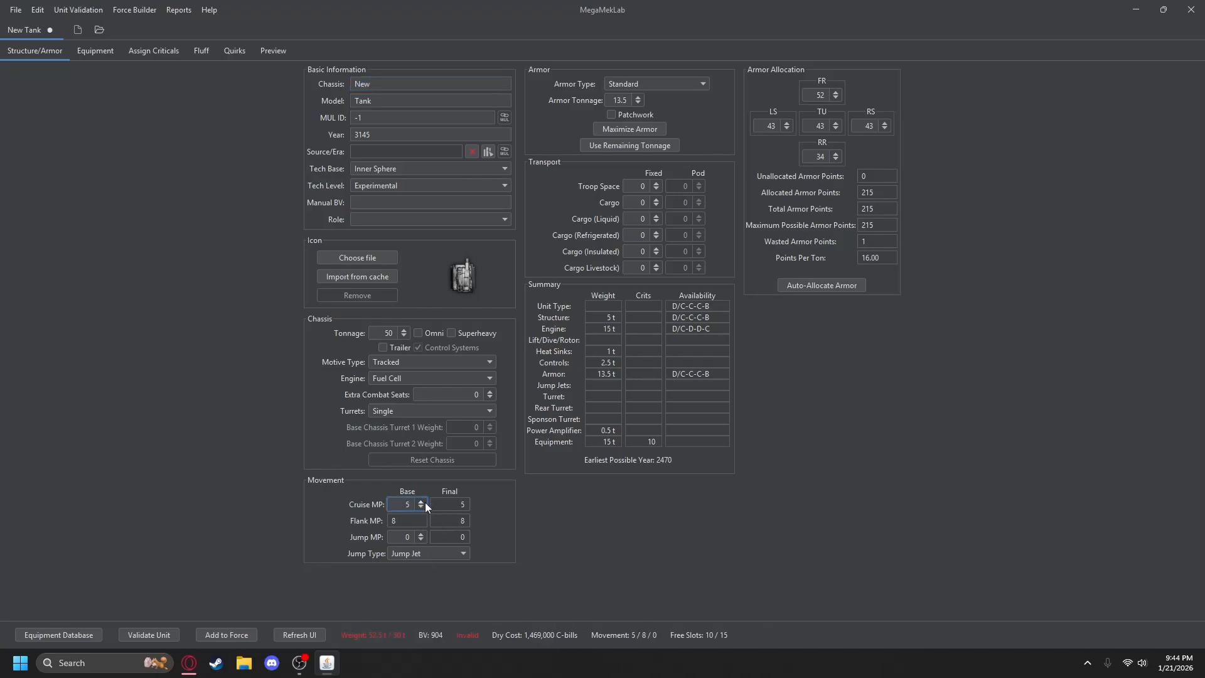
{"action": "left_click", "coordinate": [420, 507]}
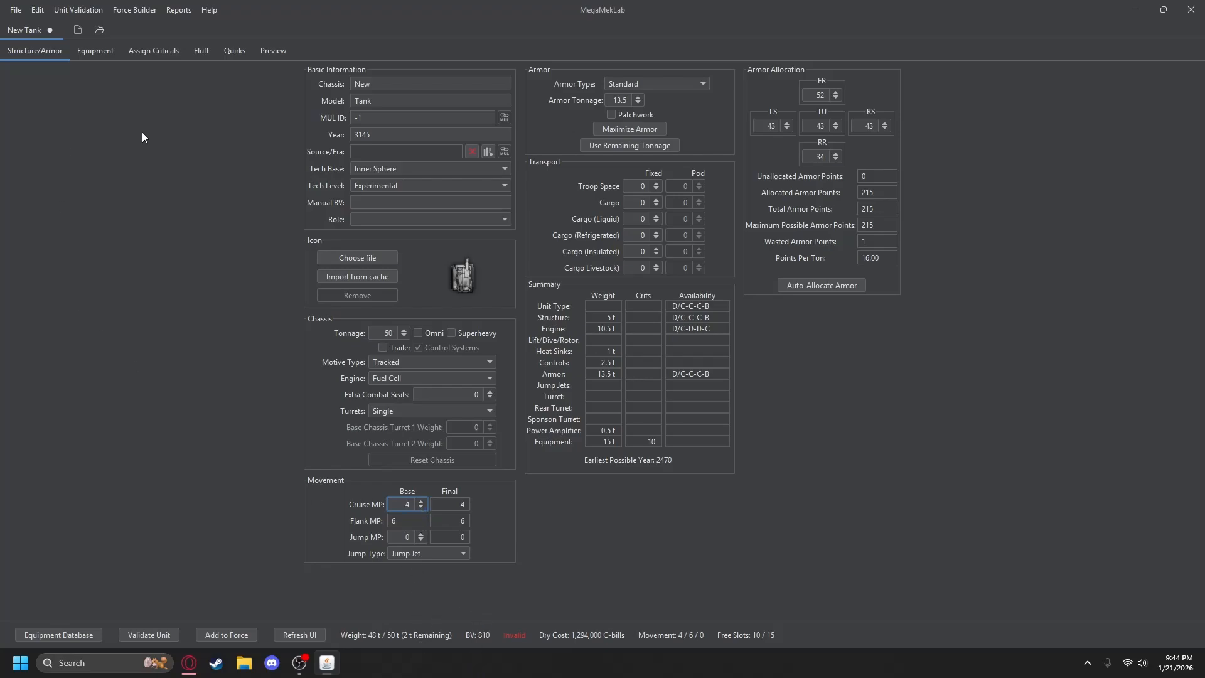
{"action": "left_click", "coordinate": [95, 52]}
{"action": "left_click", "coordinate": [91, 169]}
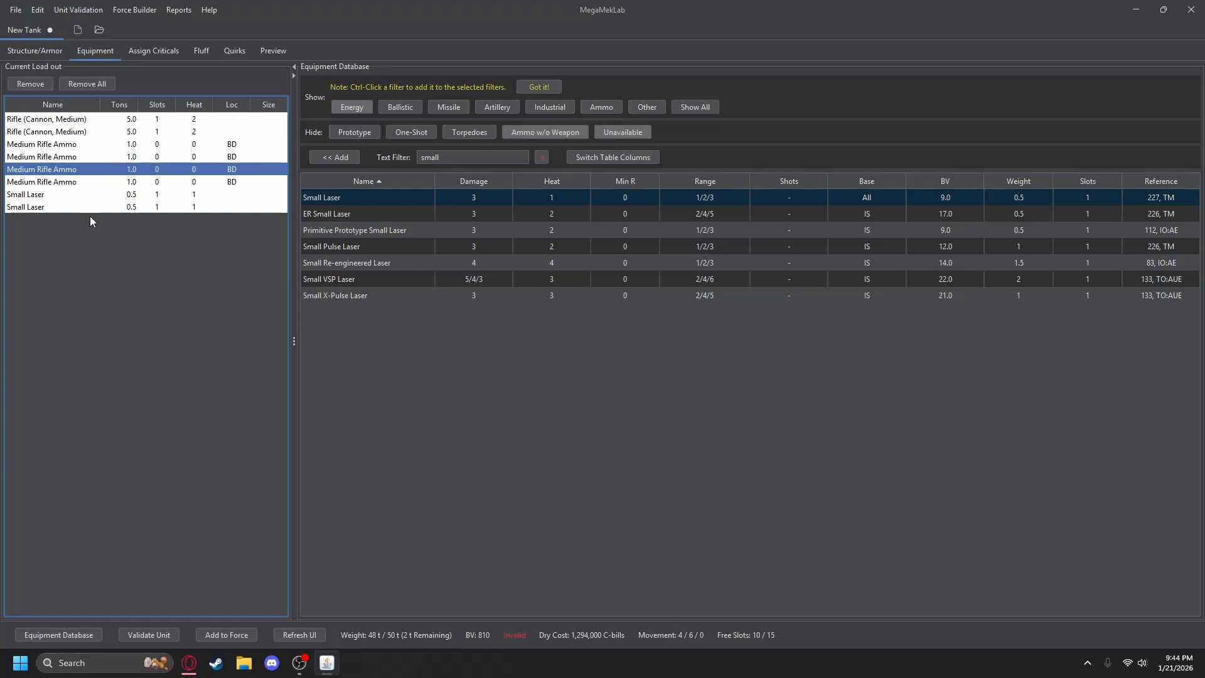
{"action": "left_click", "coordinate": [73, 185]}
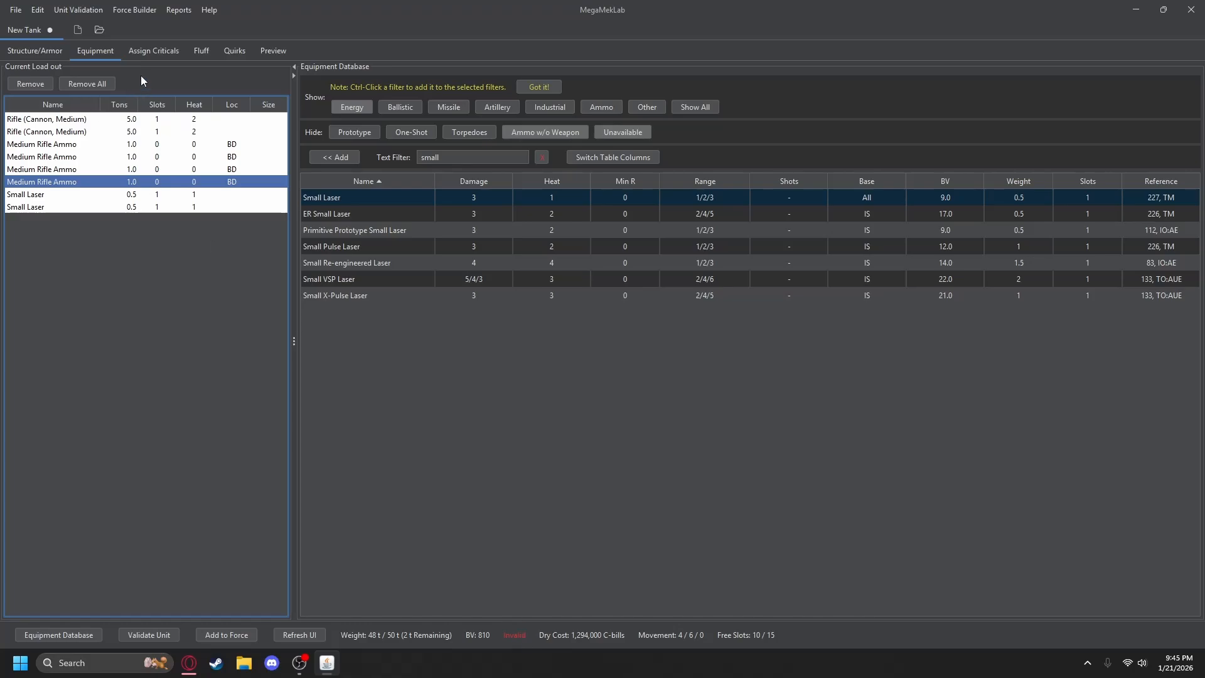
Step: Assign one Small Laser to the tank's right side and the other to its left side
{"action": "left_click", "coordinate": [168, 51]}
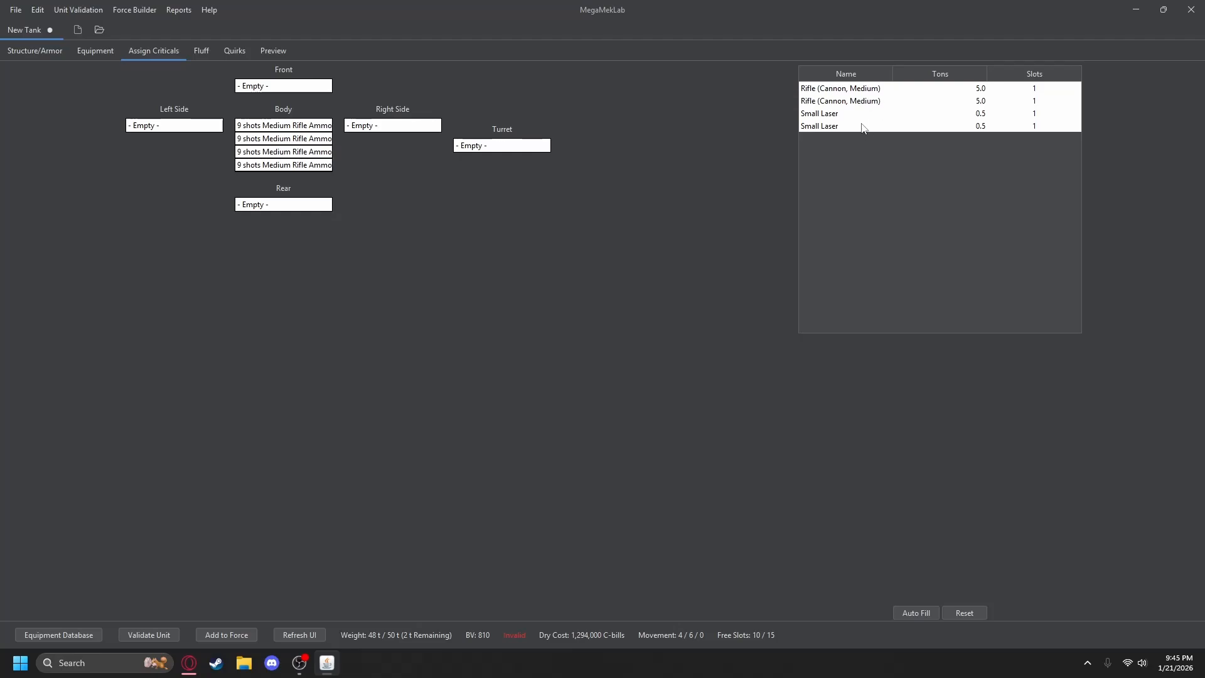
{"action": "left_click_drag", "start_coordinate": [861, 127], "coordinate": [377, 125]}
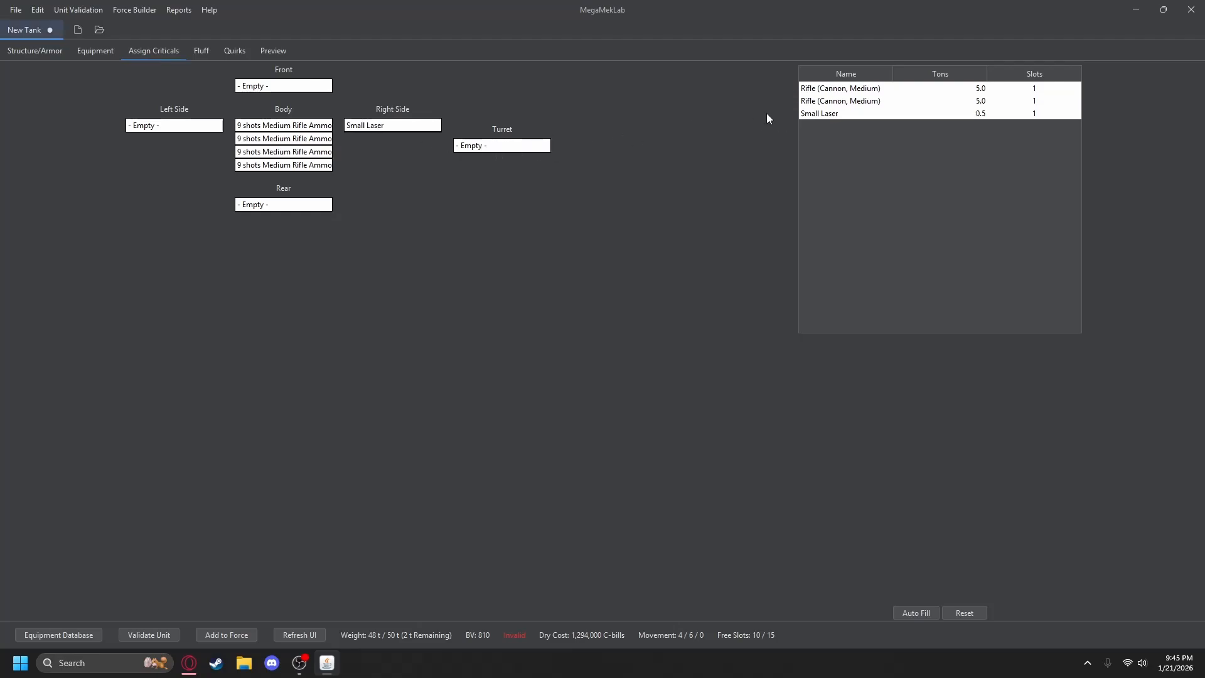
{"action": "left_click_drag", "start_coordinate": [813, 117], "coordinate": [172, 128]}
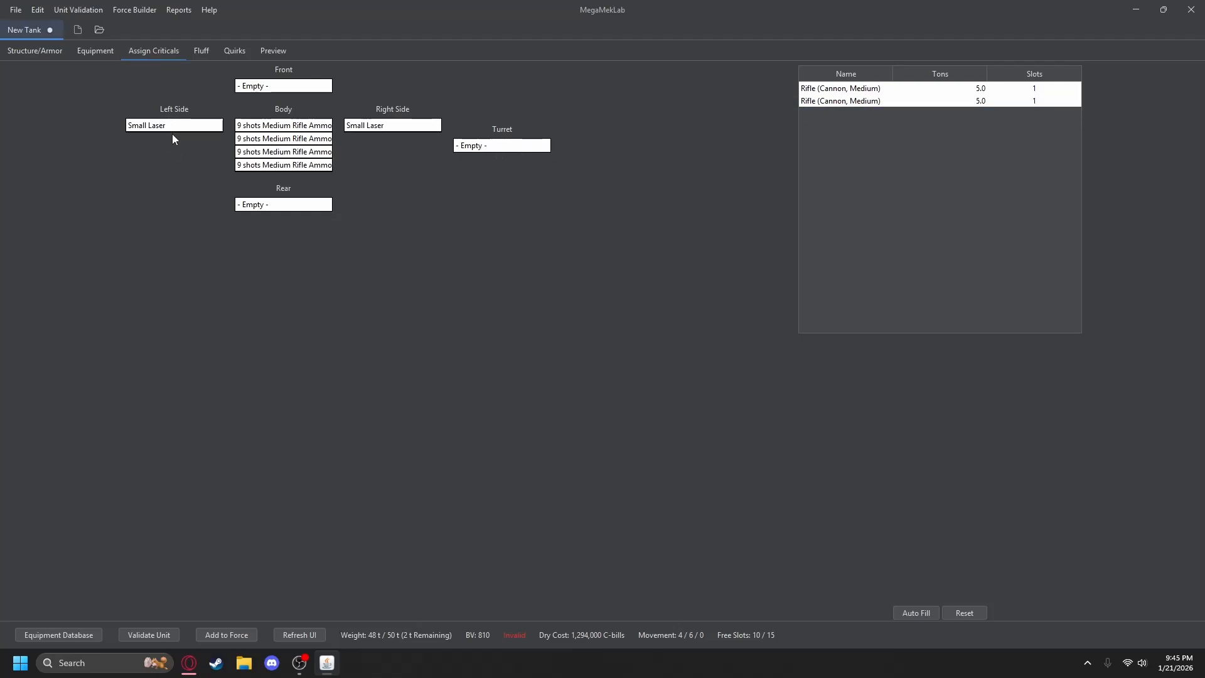
Step: Assign both Rifle (Cannon, Medium) weapons to the turret
{"action": "mouse_move", "coordinate": [824, 91]}
{"action": "left_mouse_down"}
{"action": "mouse_move", "coordinate": [530, 150]}
{"action": "mouse_move", "coordinate": [821, 101]}
{"action": "mouse_move", "coordinate": [822, 88]}
{"action": "left_mouse_up"}
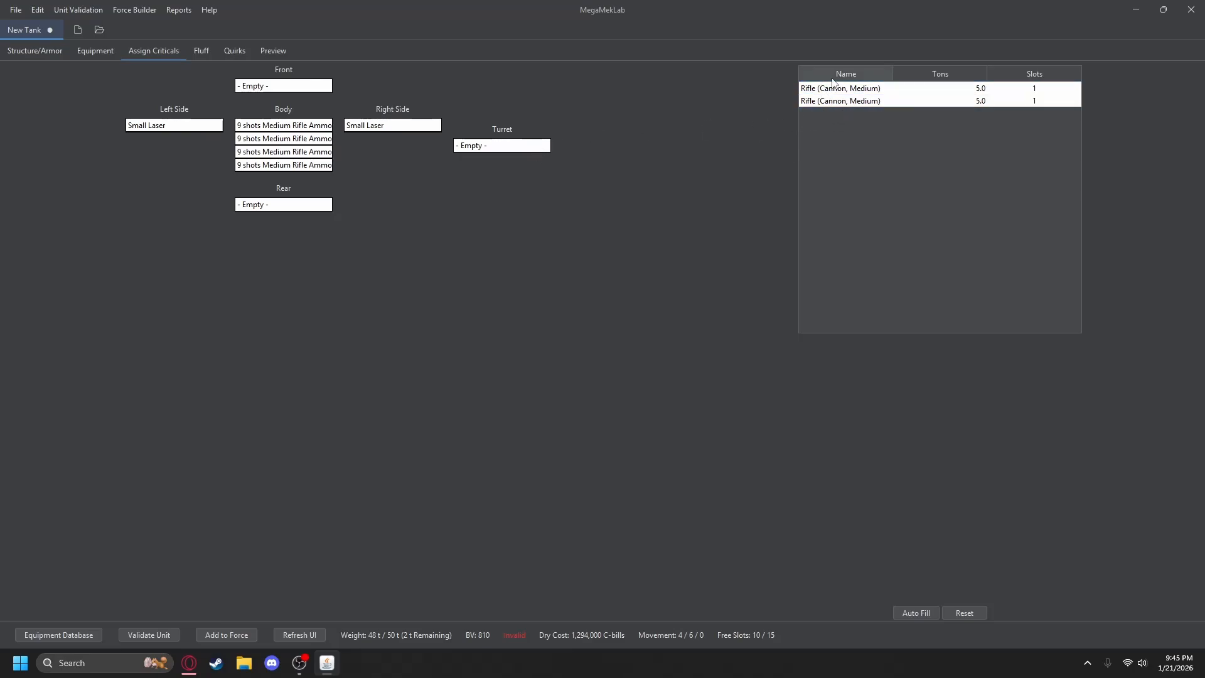
{"action": "left_click", "coordinate": [832, 89]}
{"action": "left_click", "coordinate": [834, 100]}
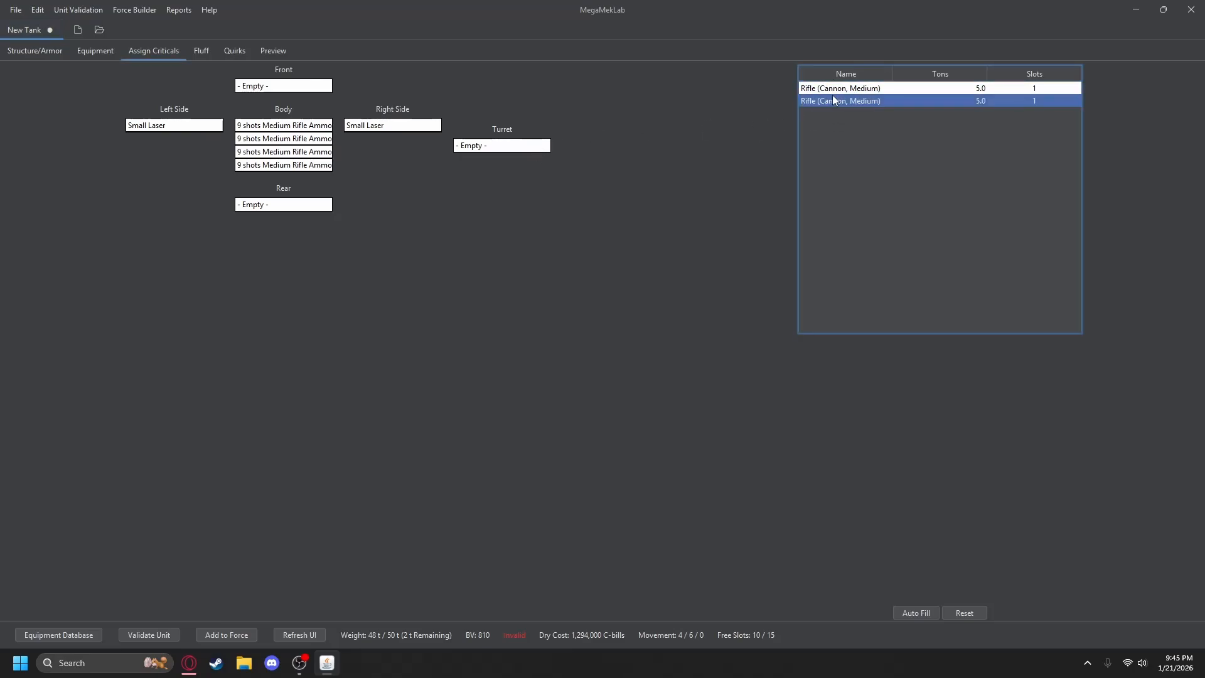
{"action": "left_click_drag", "start_coordinate": [834, 89], "coordinate": [508, 153]}
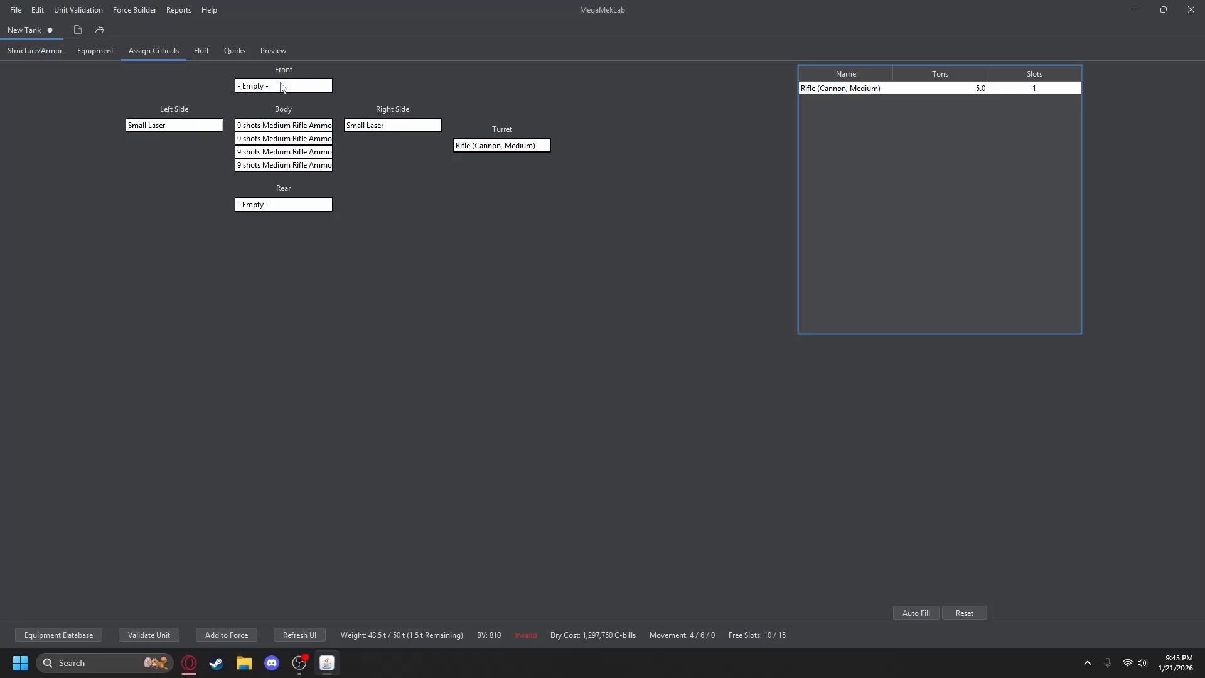
{"action": "left_click_drag", "start_coordinate": [827, 91], "coordinate": [497, 154]}
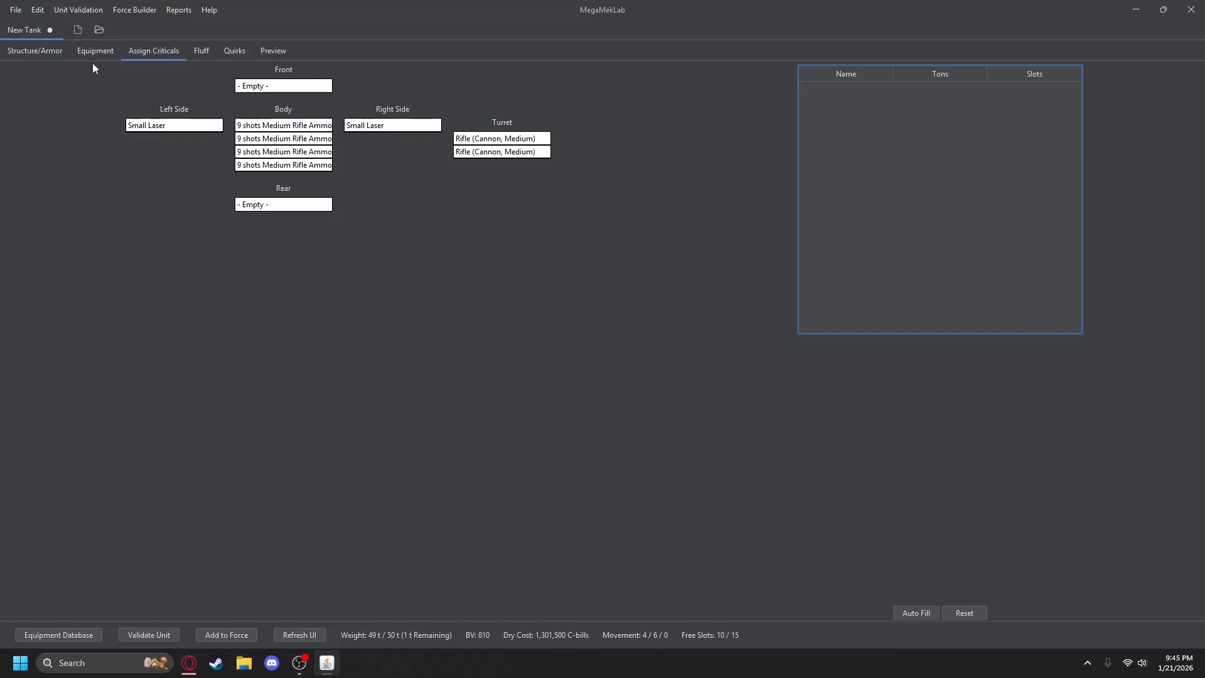
Step: Set the tank's tonnage to 49 and auto-allocate its armor points for the new weight
{"action": "left_click", "coordinate": [55, 51]}
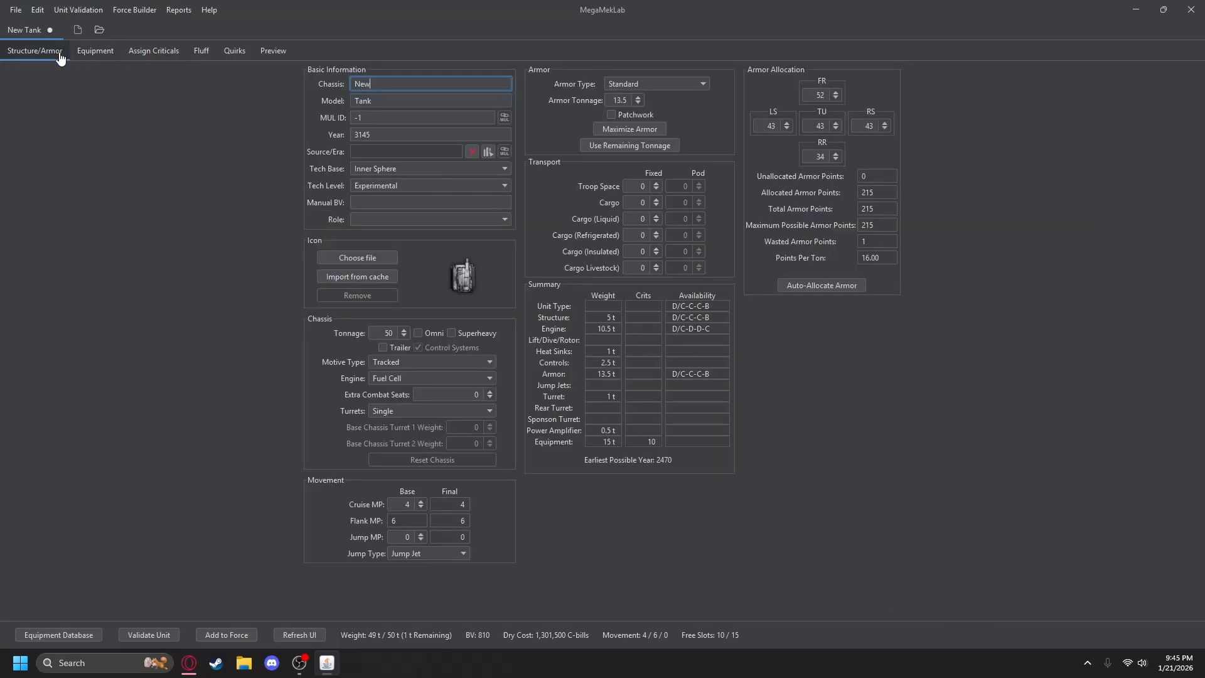
{"action": "left_click", "coordinate": [404, 336]}
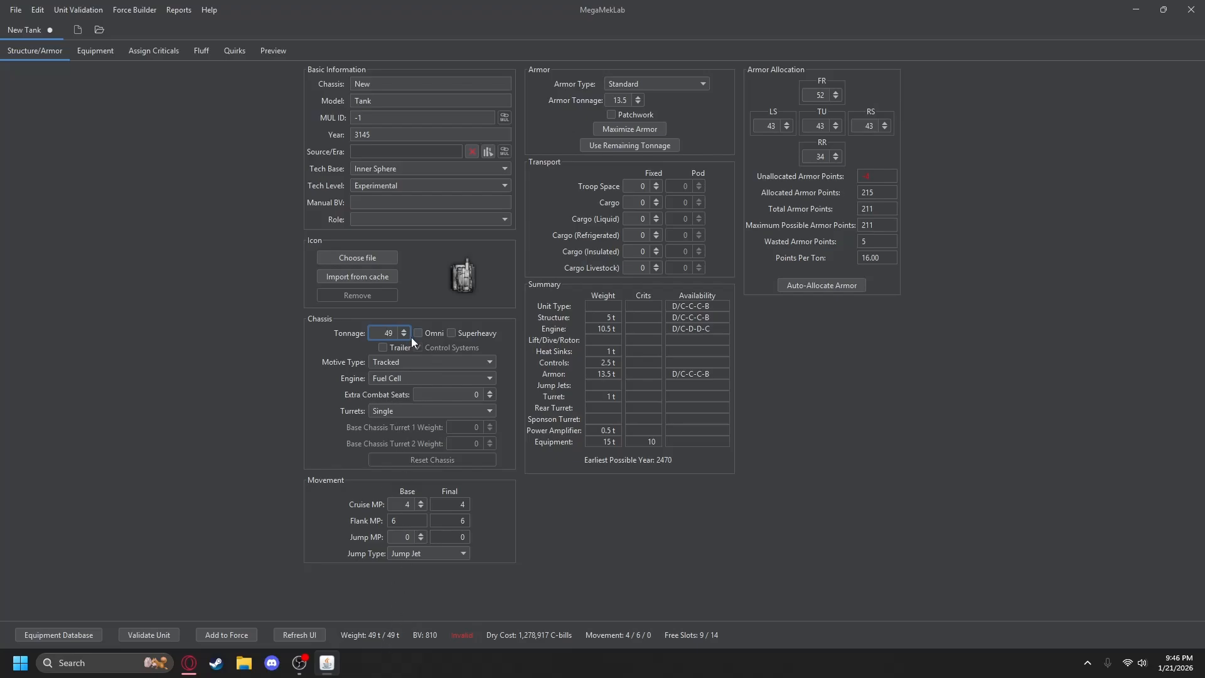
{"action": "left_click", "coordinate": [404, 331]}
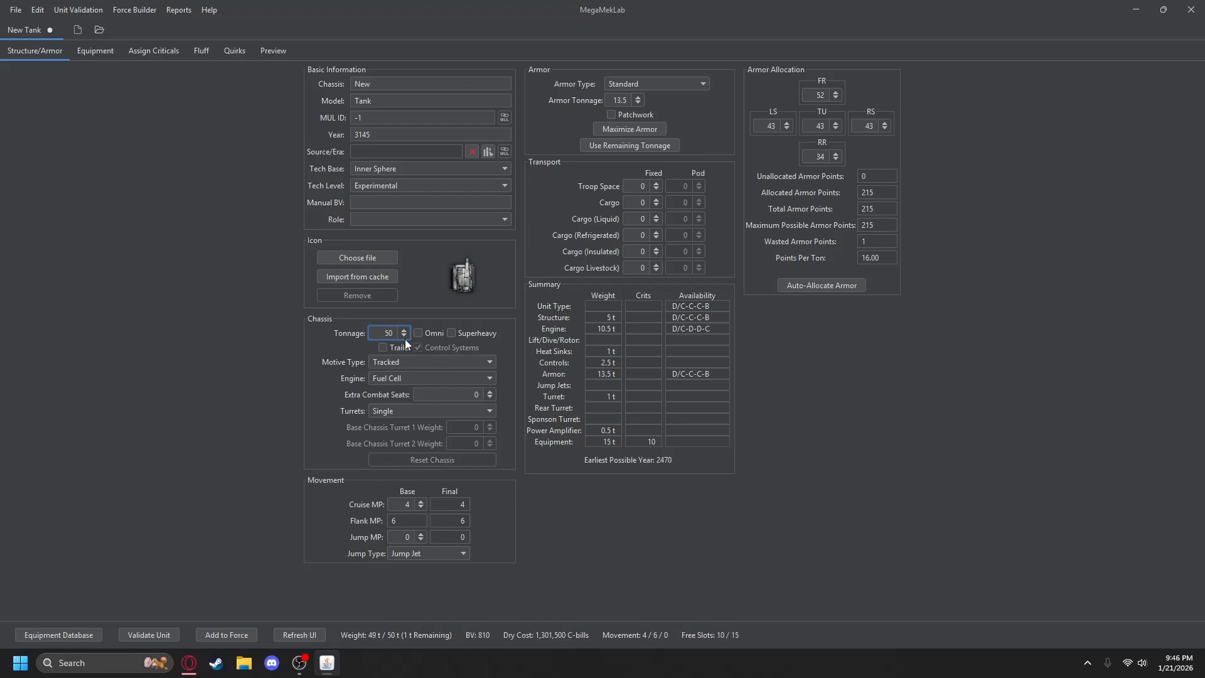
{"action": "left_click", "coordinate": [404, 337]}
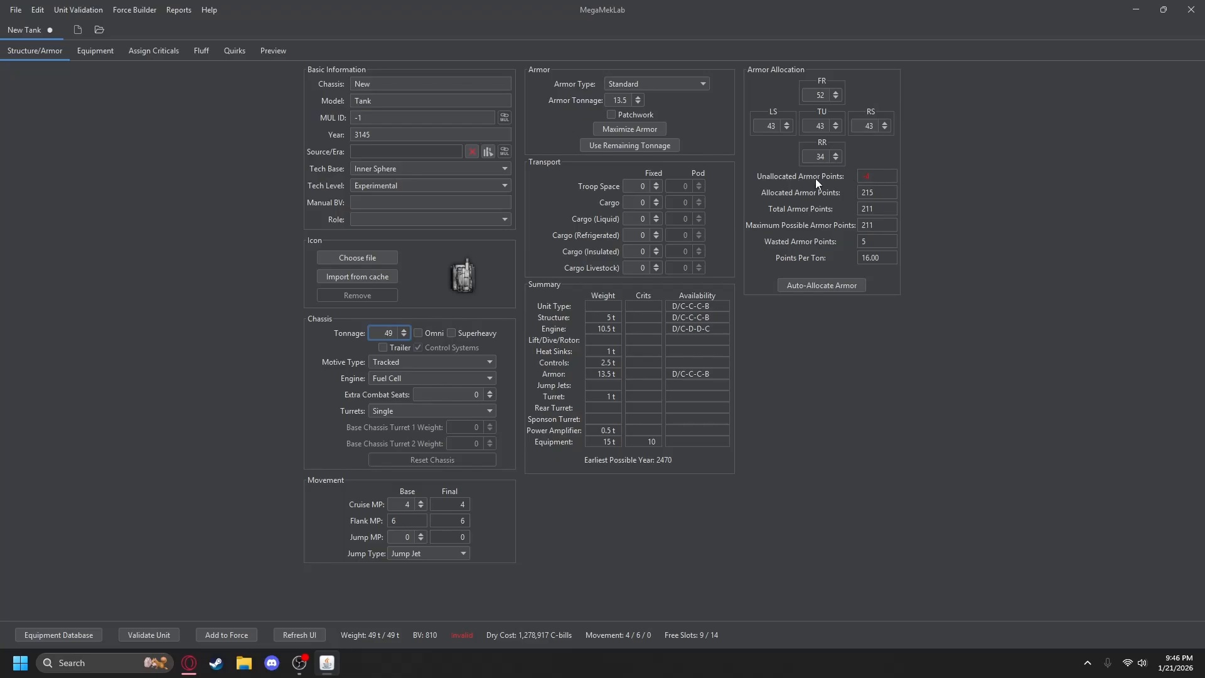
{"action": "left_click", "coordinate": [803, 290]}
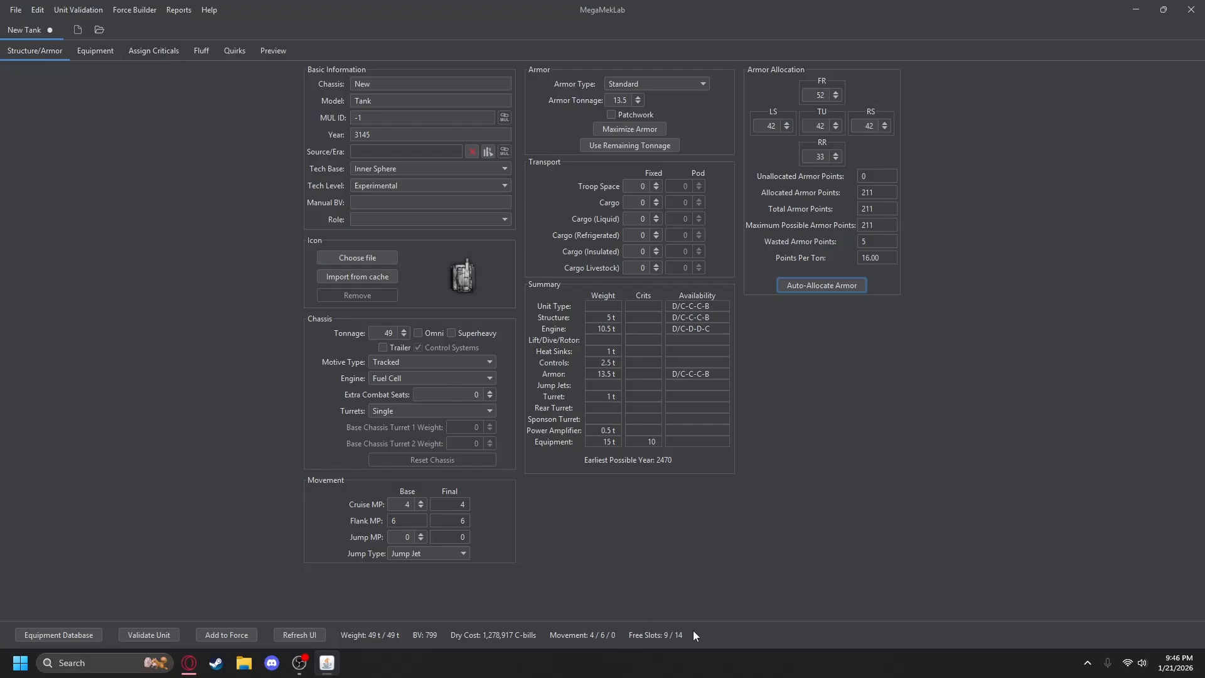
Step: Review the tank's record sheet preview, Alpha Strike card and available chassis and weapon quirks
{"action": "left_click", "coordinate": [275, 56]}
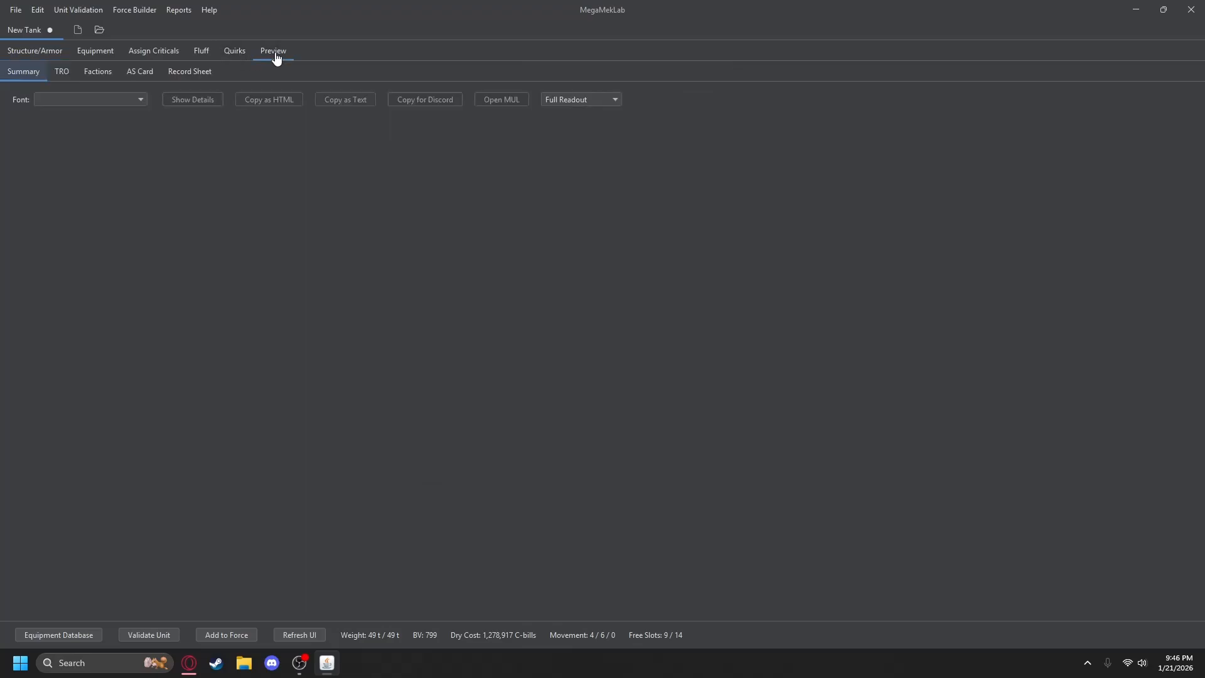
{"action": "left_click", "coordinate": [180, 75]}
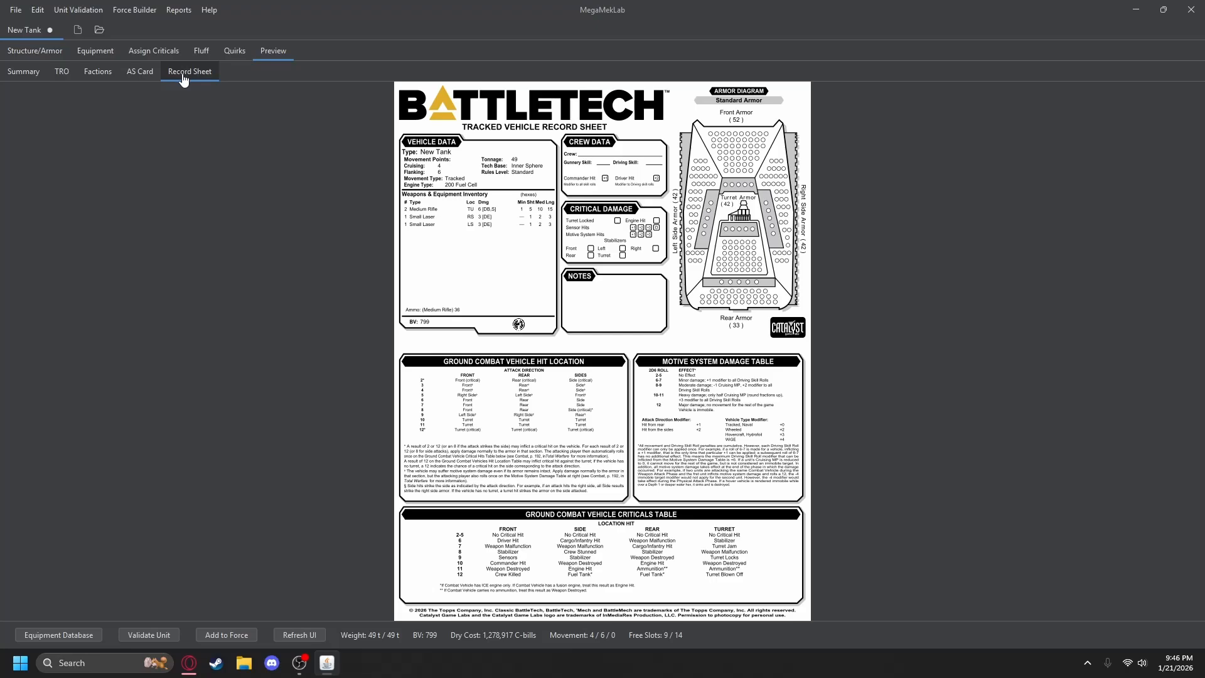
{"action": "left_click", "coordinate": [145, 84]}
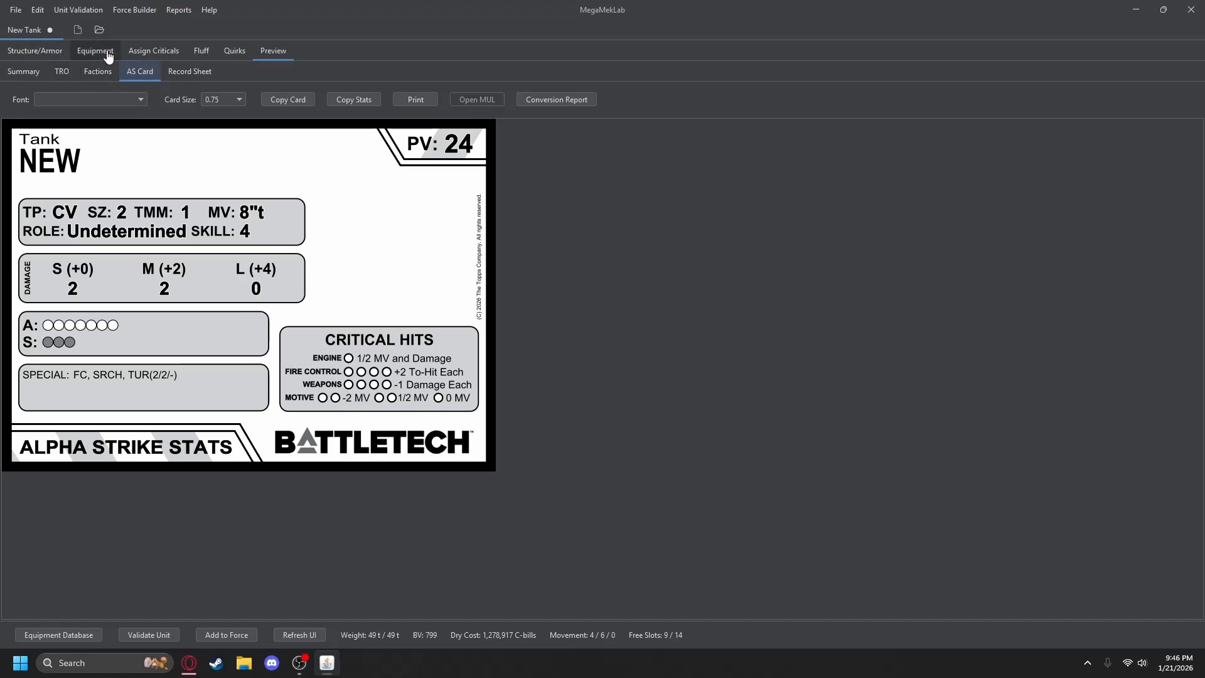
{"action": "left_click", "coordinate": [54, 55]}
{"action": "left_click", "coordinate": [234, 51]}
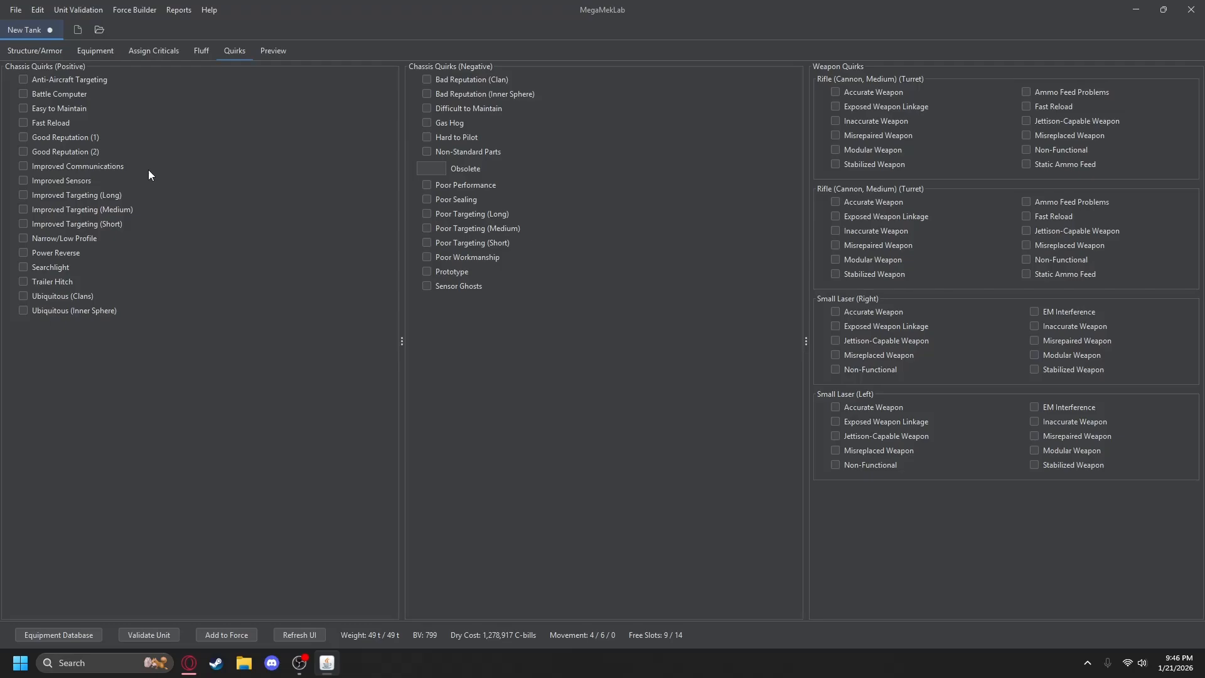
Step: Name the tank's chassis NewType and set its model to -1
{"action": "left_click", "coordinate": [61, 54]}
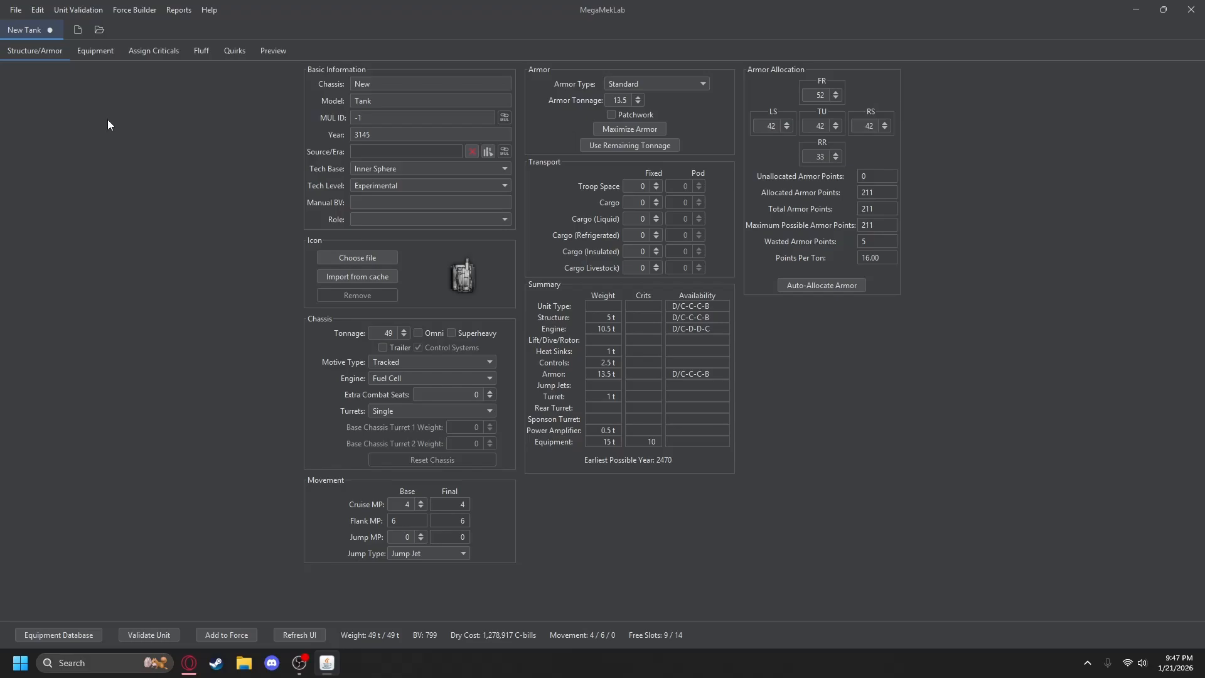
{"action": "left_click_drag", "start_coordinate": [379, 79], "coordinate": [343, 78]}
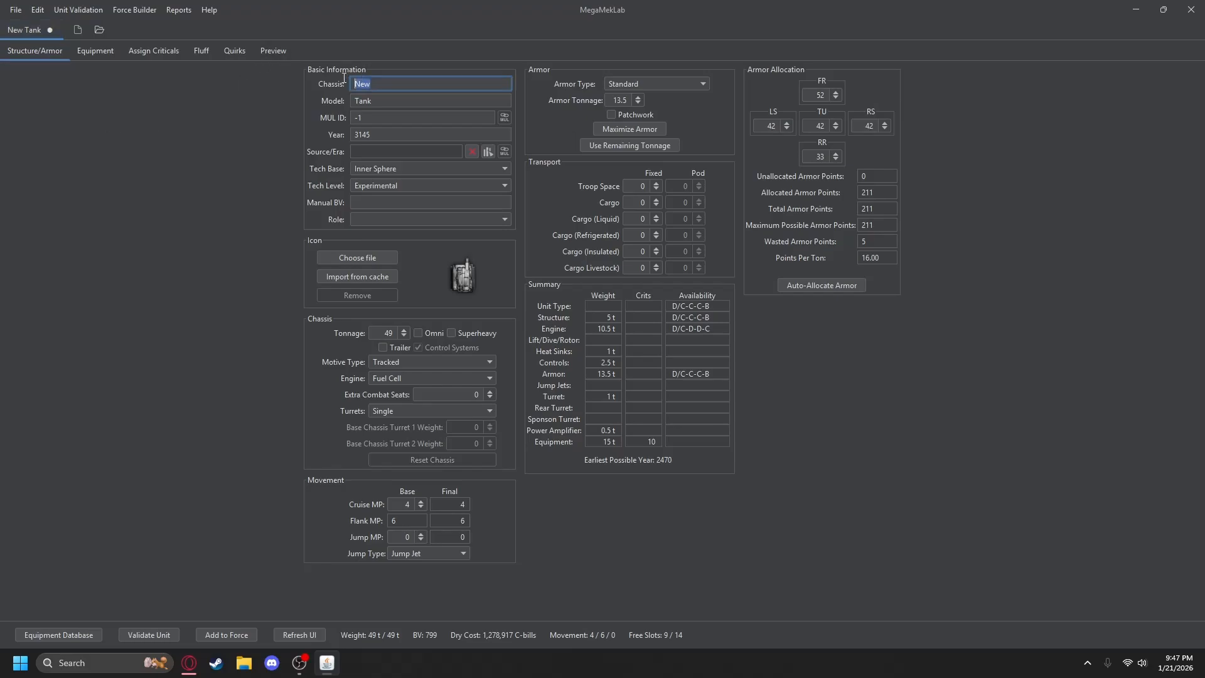
{"action": "key", "text": "BackSpace"}
{"action": "type", "text": "NewType"}
{"action": "key", "text": "Tab"}
{"action": "key", "text": "BackSpace"}
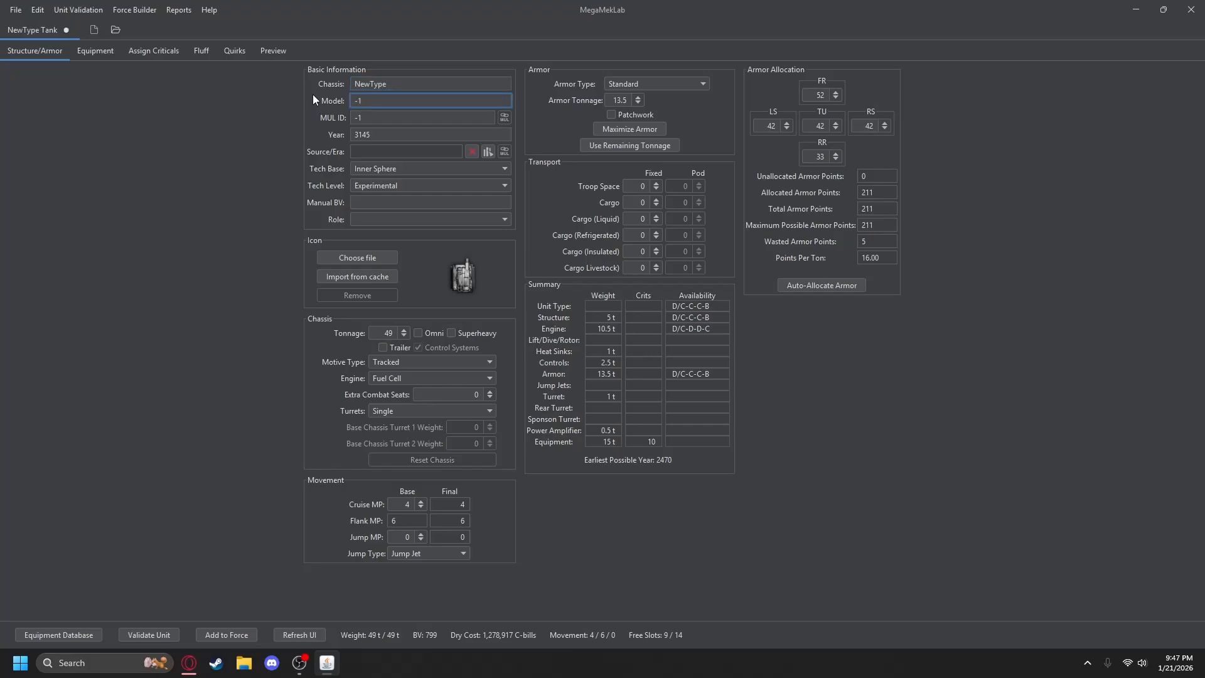
{"action": "type", "text": "-1"}
{"action": "left_click", "coordinate": [398, 118]}
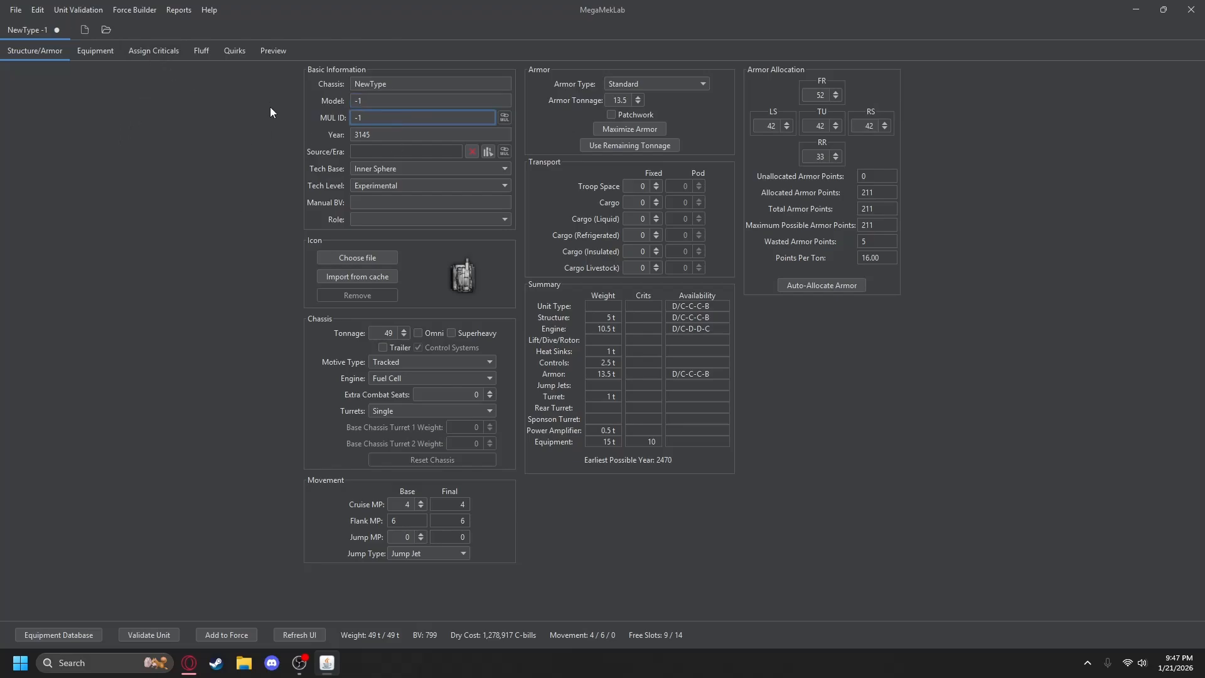
Step: Save the unit as "NewType -1.blk" in the mekfiles folder
{"action": "left_click", "coordinate": [24, 10]}
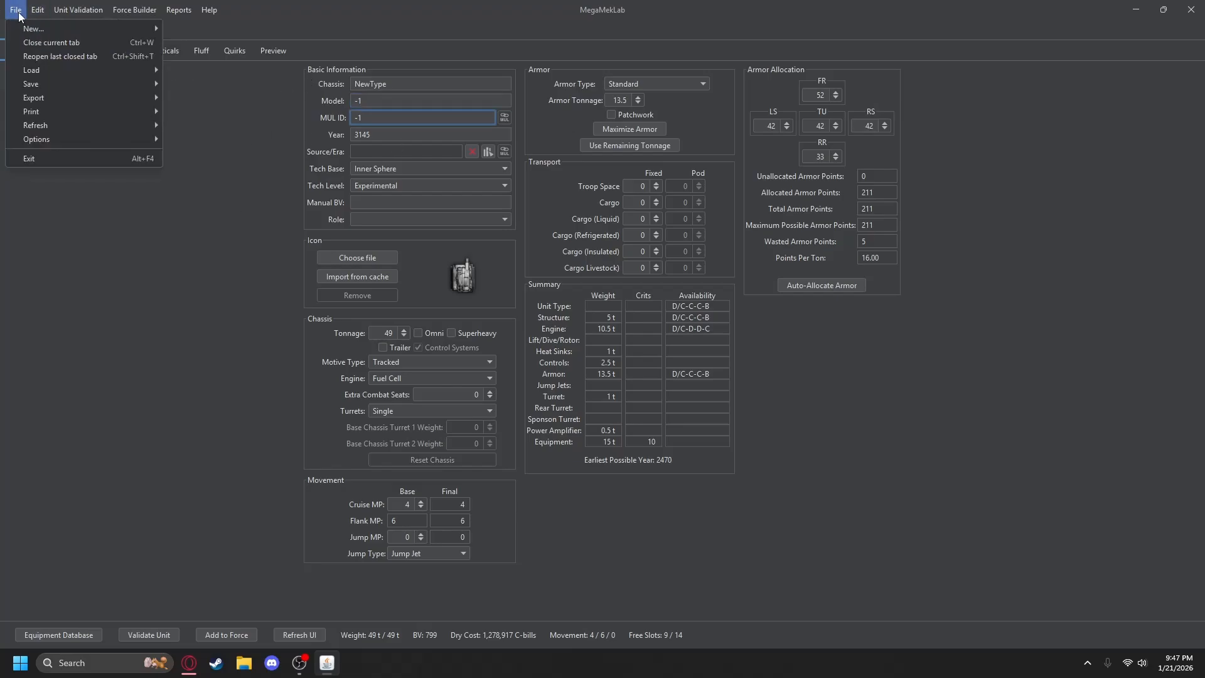
{"action": "mouse_move", "coordinate": [32, 85]}
{"action": "left_click", "coordinate": [191, 97]}
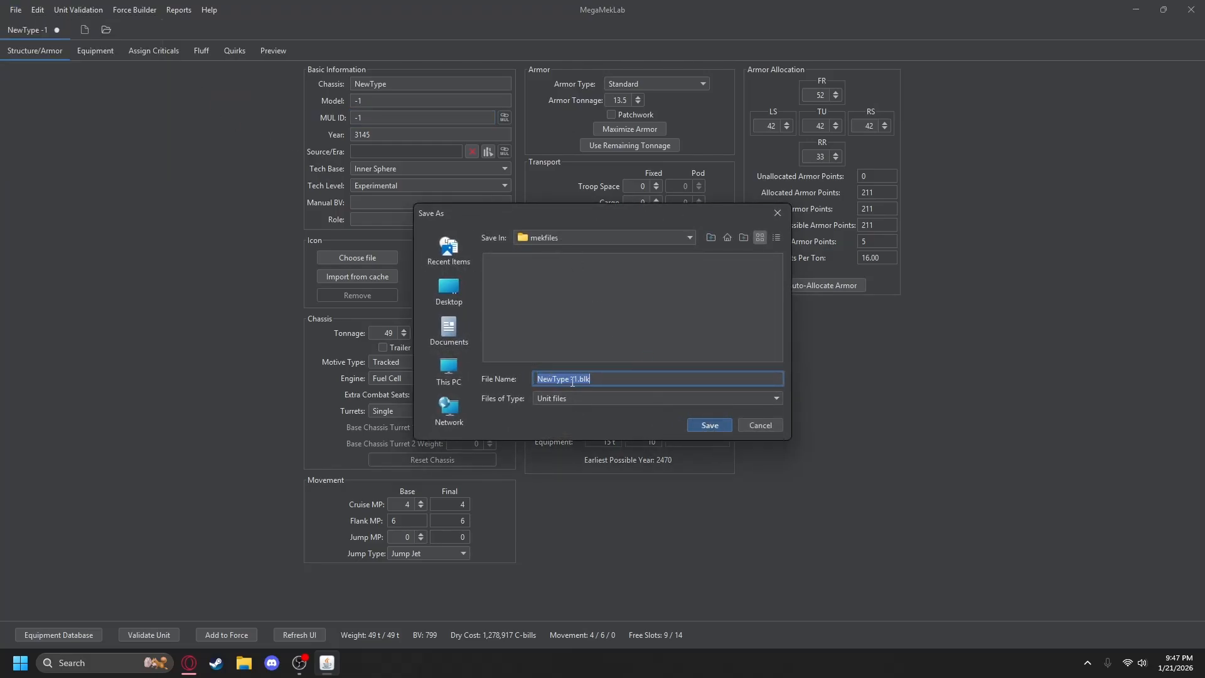
{"action": "left_click", "coordinate": [709, 426]}
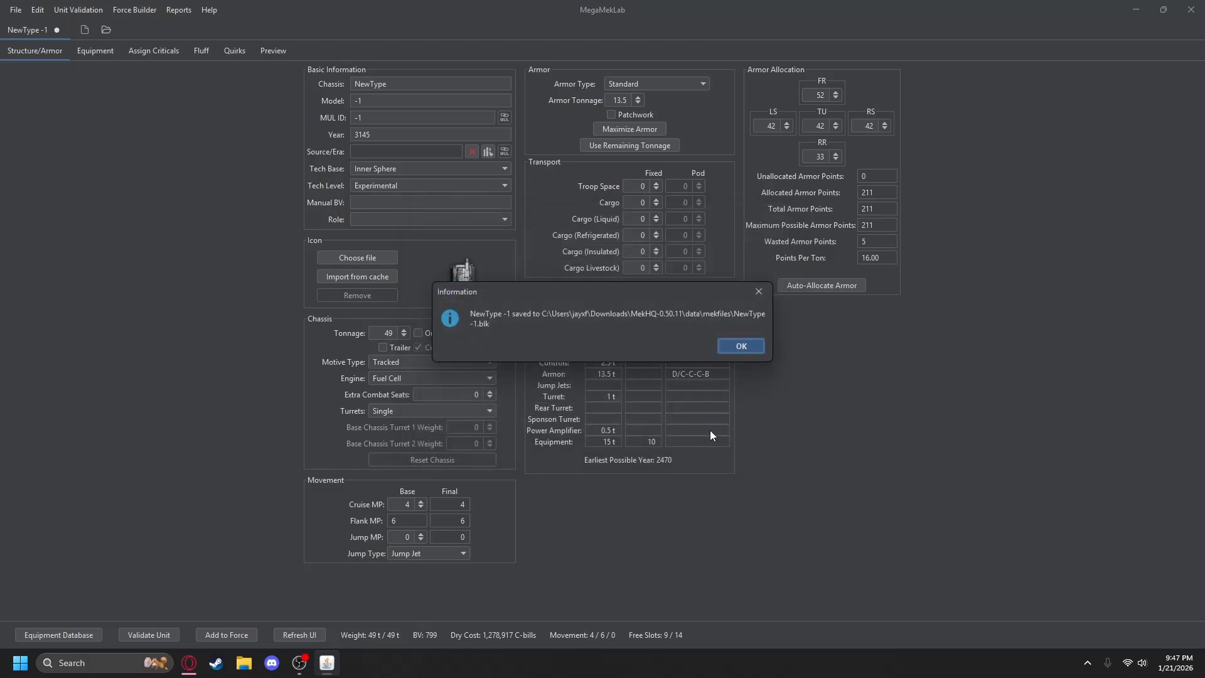
Step: Dismiss the save confirmation and display the tank's Alpha Strike card preview
{"action": "left_click", "coordinate": [748, 348]}
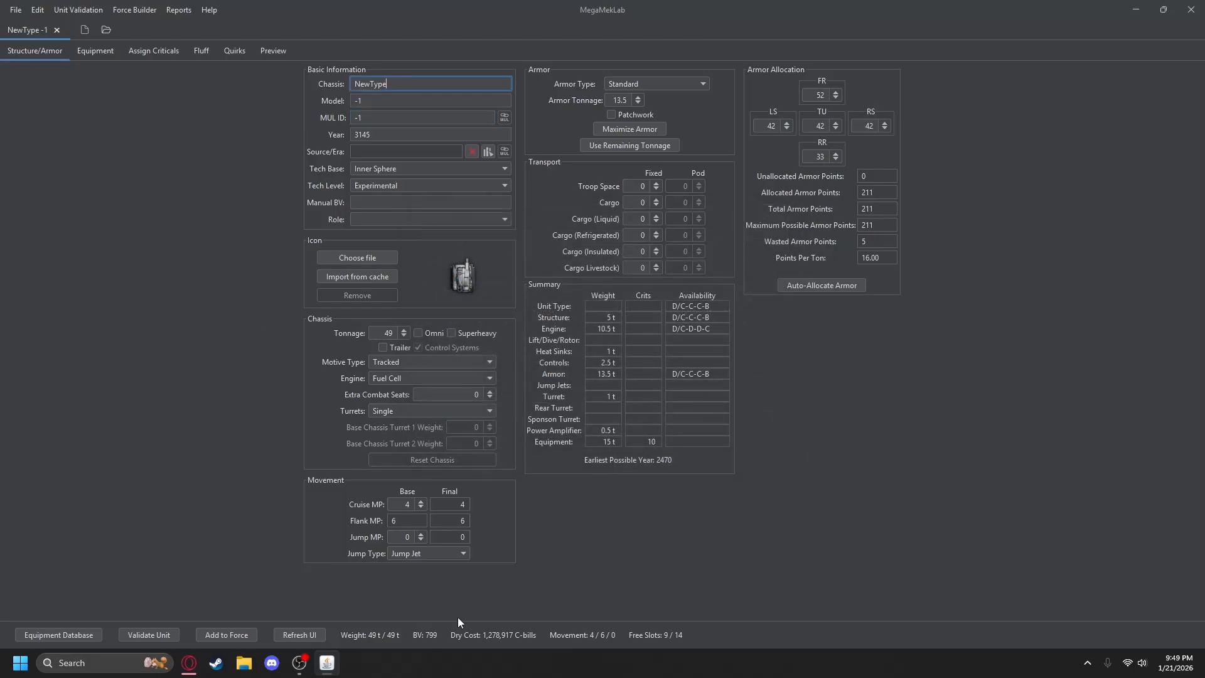
{"action": "left_click", "coordinate": [273, 52]}
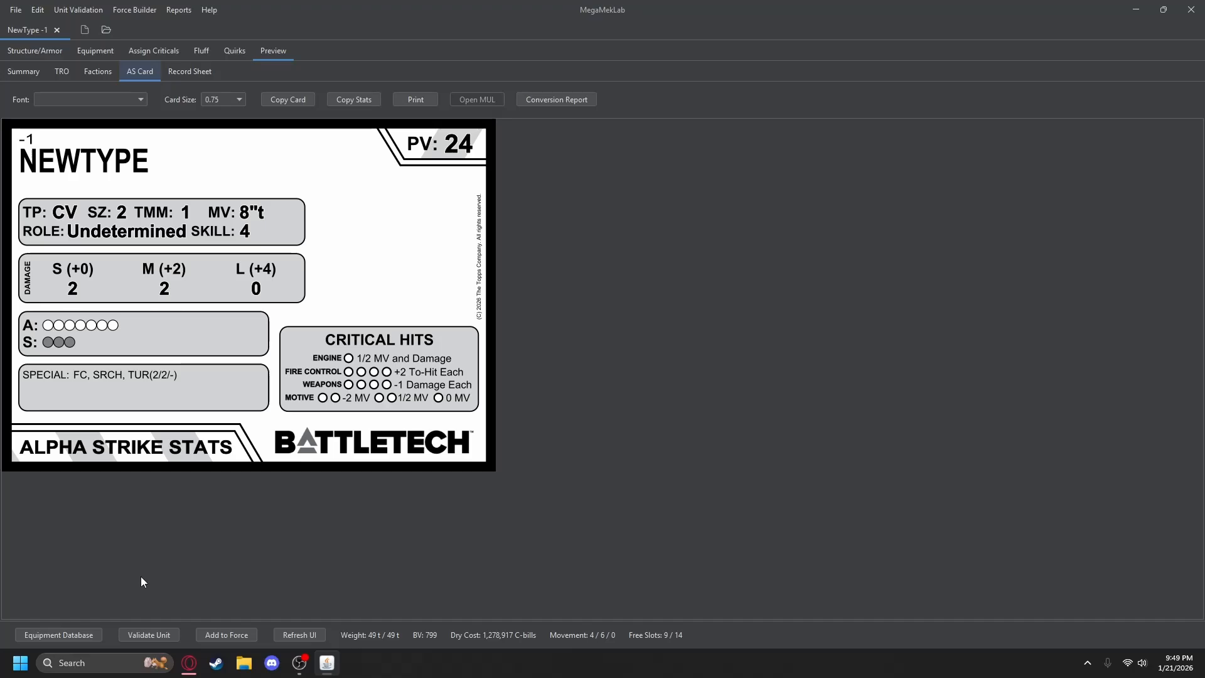
Step: Switch to the Google Sheets workbook and add ground unit NewType-1 of type Vehicle (Armor) in the first row of the Equipment List
{"action": "left_click", "coordinate": [188, 663]}
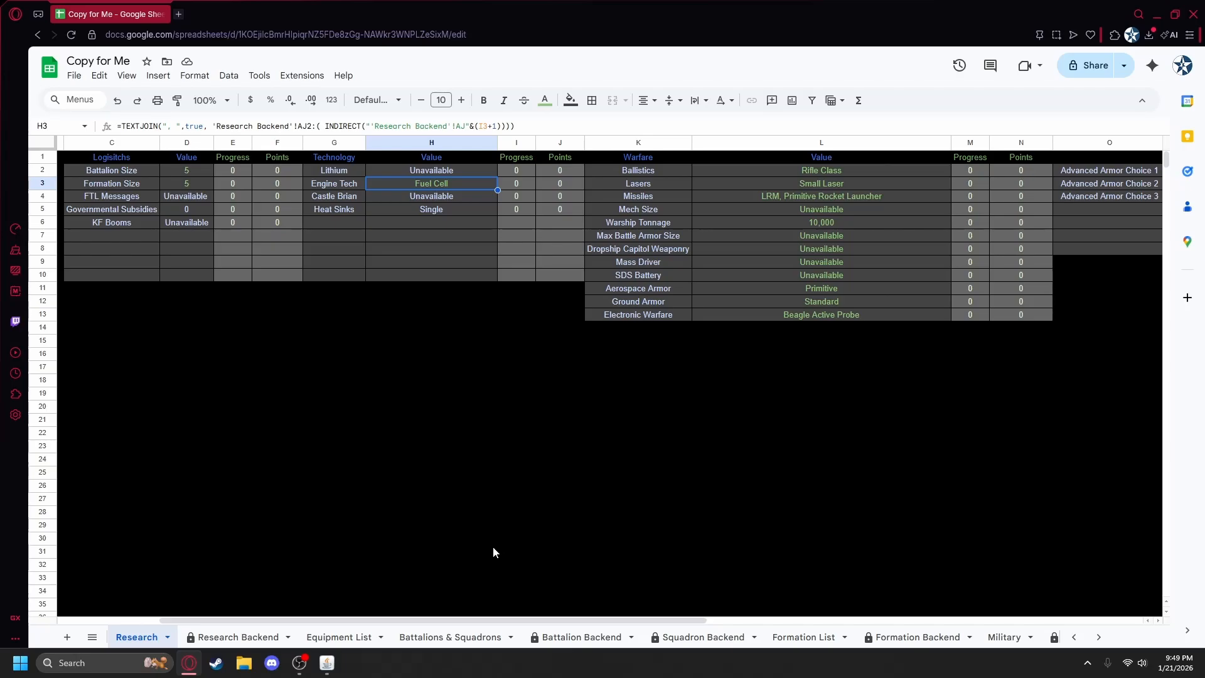
{"action": "left_click", "coordinate": [353, 635]}
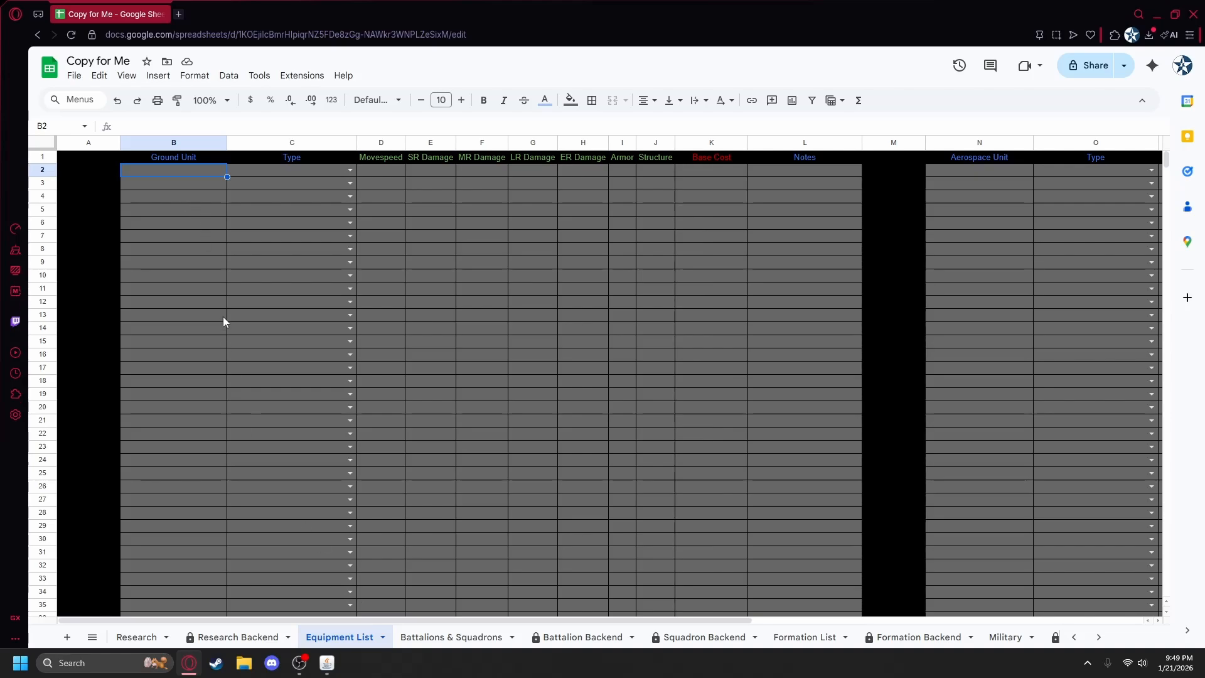
{"action": "type", "text": "New"}
{"action": "key", "text": "BackSpace"}
{"action": "type", "text": "w"}
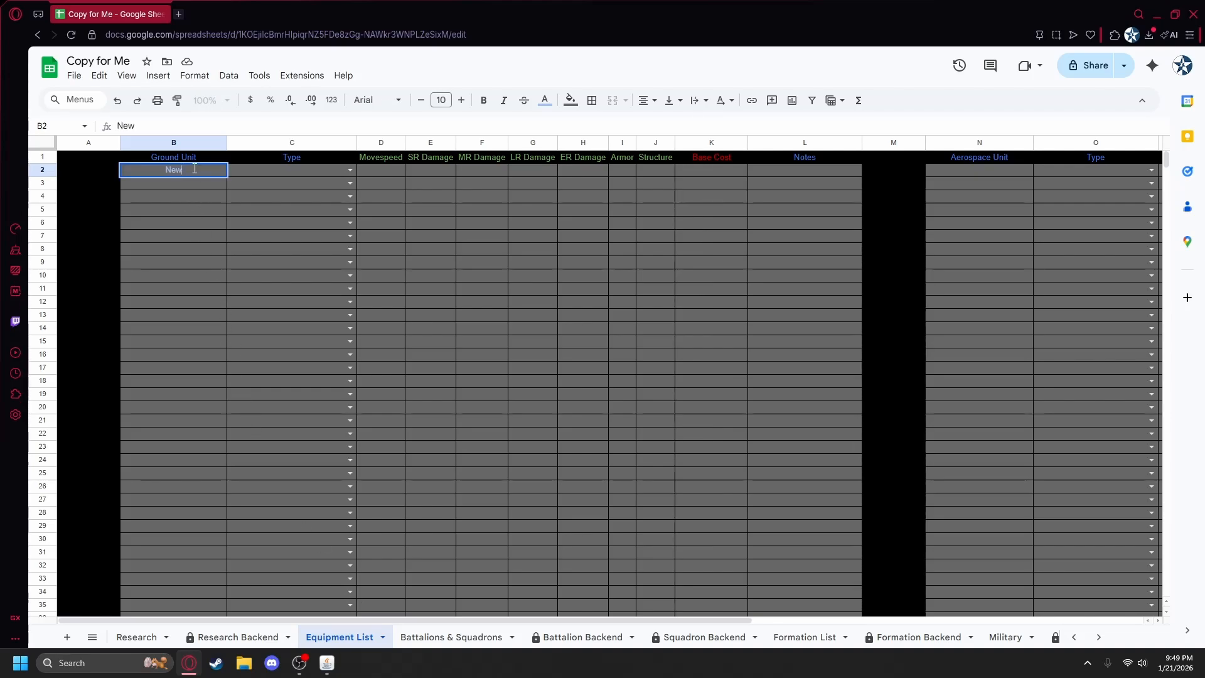
{"action": "type", "text": "Type-1"}
{"action": "left_click", "coordinate": [347, 171]}
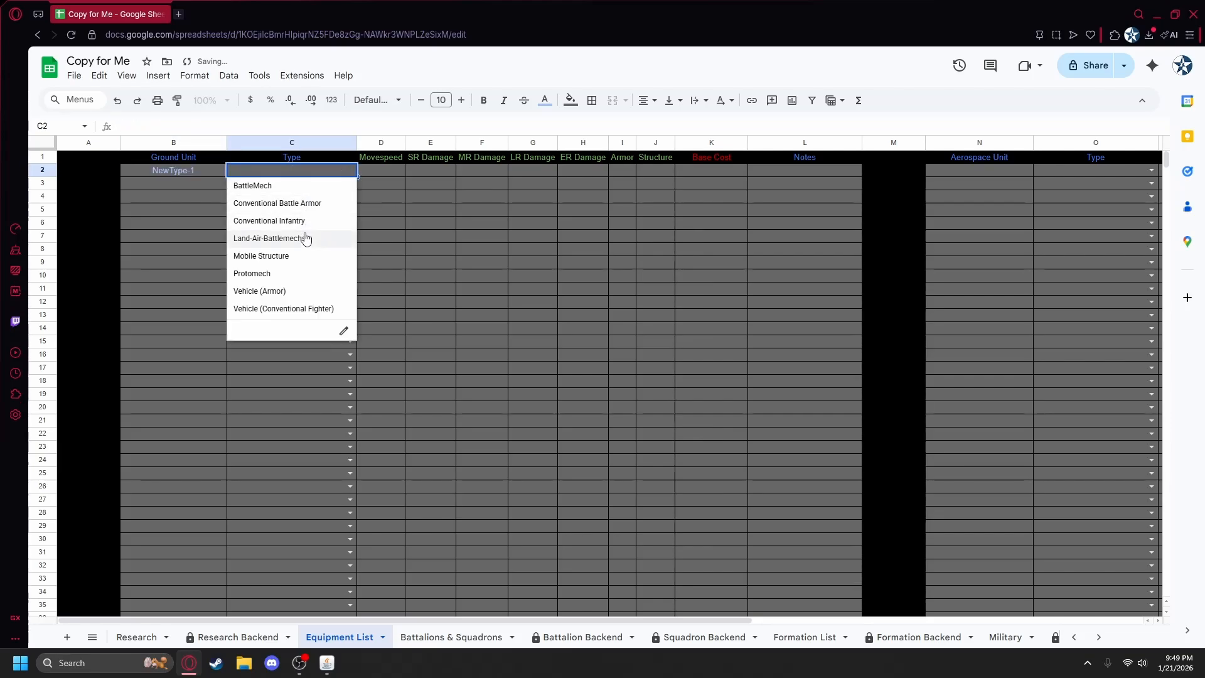
{"action": "left_click", "coordinate": [284, 293]}
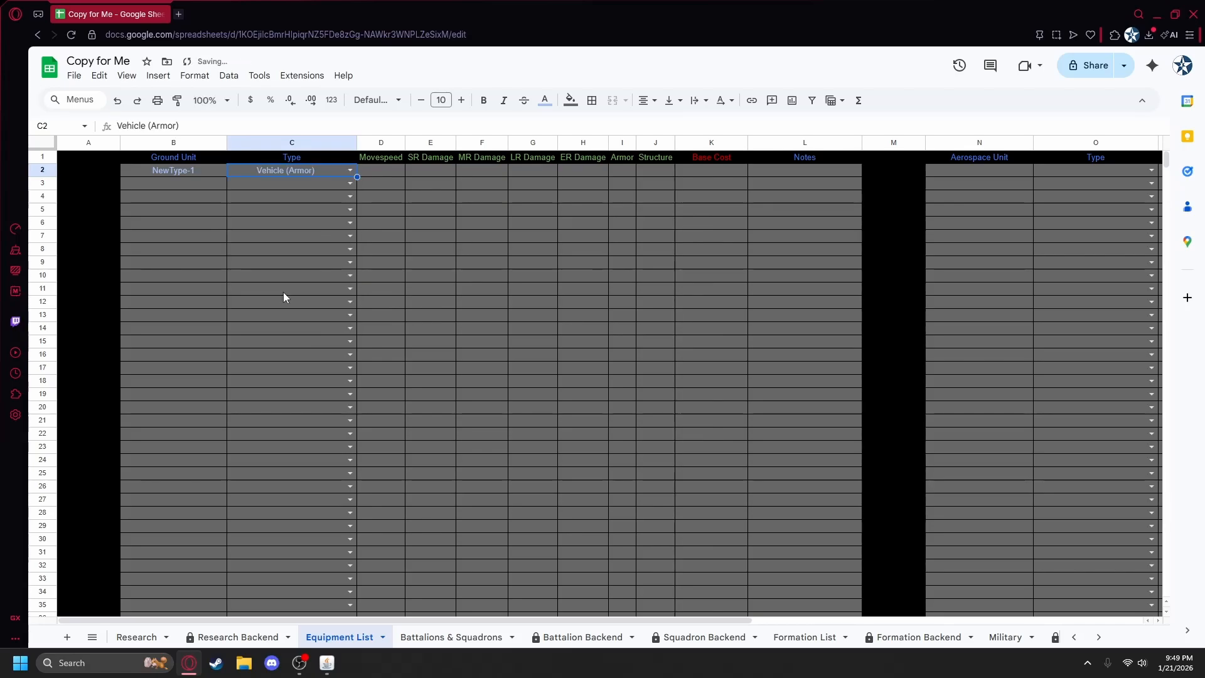
Step: Check the movement on the Alpha Strike card in MegaMekLab and enter 8 as NewType-1's Movespeed in the Equipment List
{"action": "left_click", "coordinate": [328, 665]}
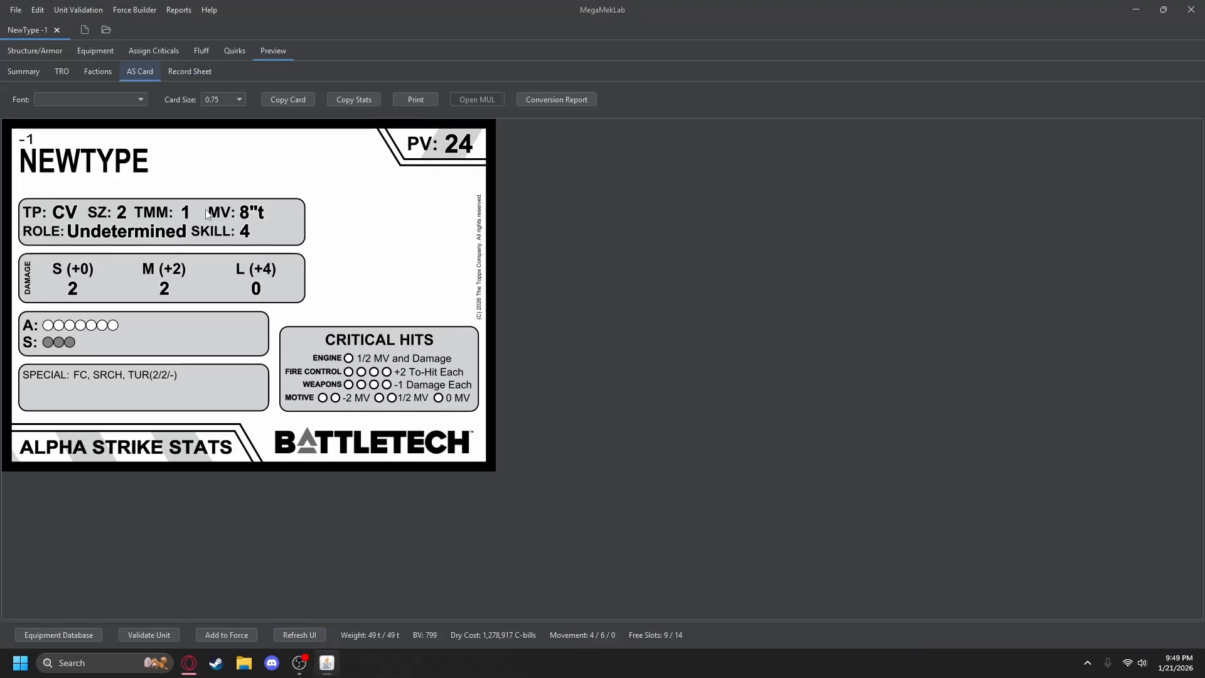
{"action": "left_click", "coordinate": [336, 672]}
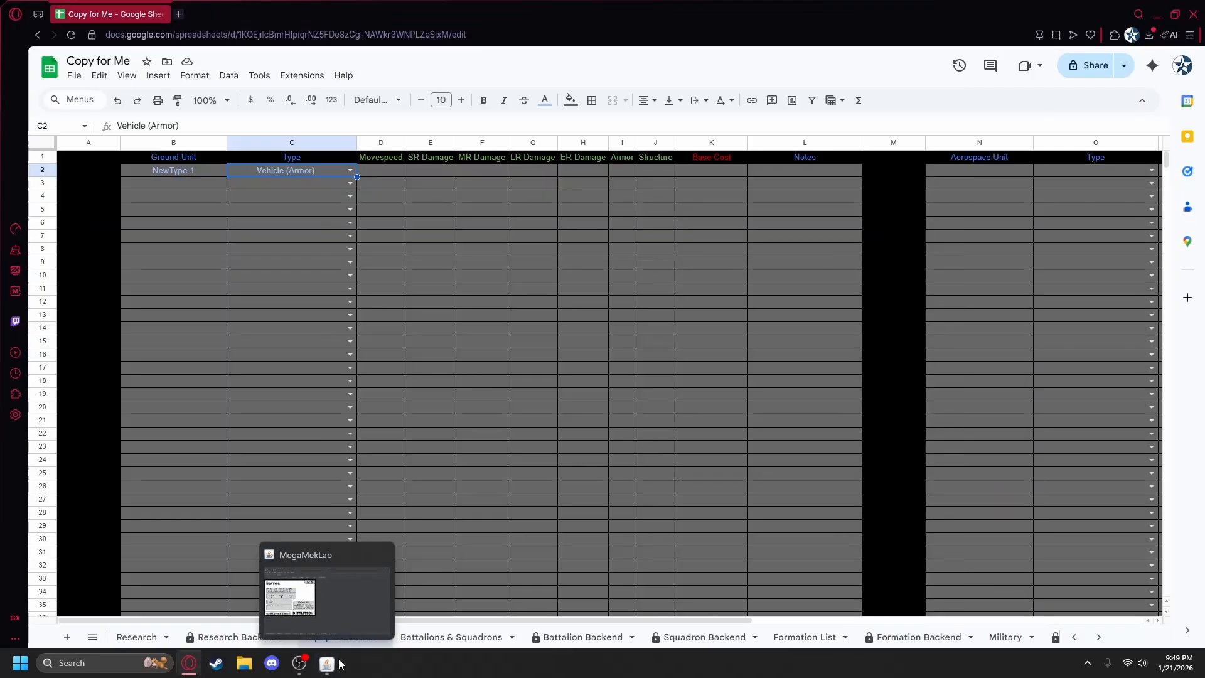
{"action": "left_click", "coordinate": [385, 175]}
{"action": "type", "text": "8"}
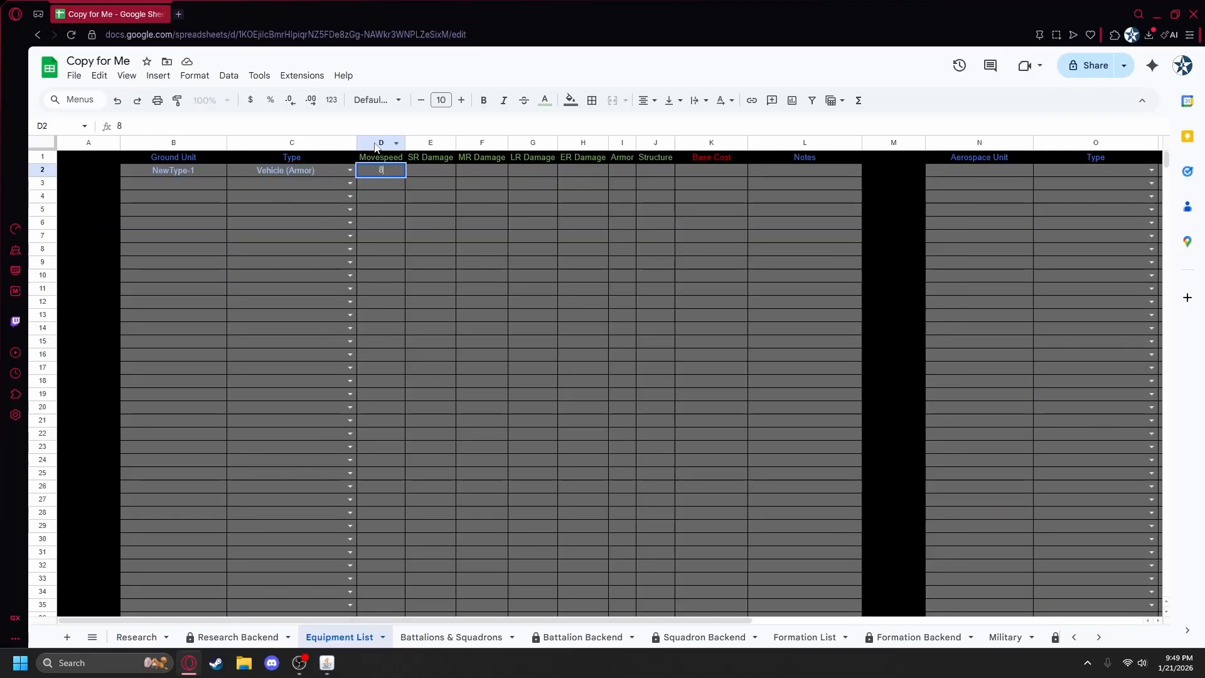
{"action": "key", "text": "Tab"}
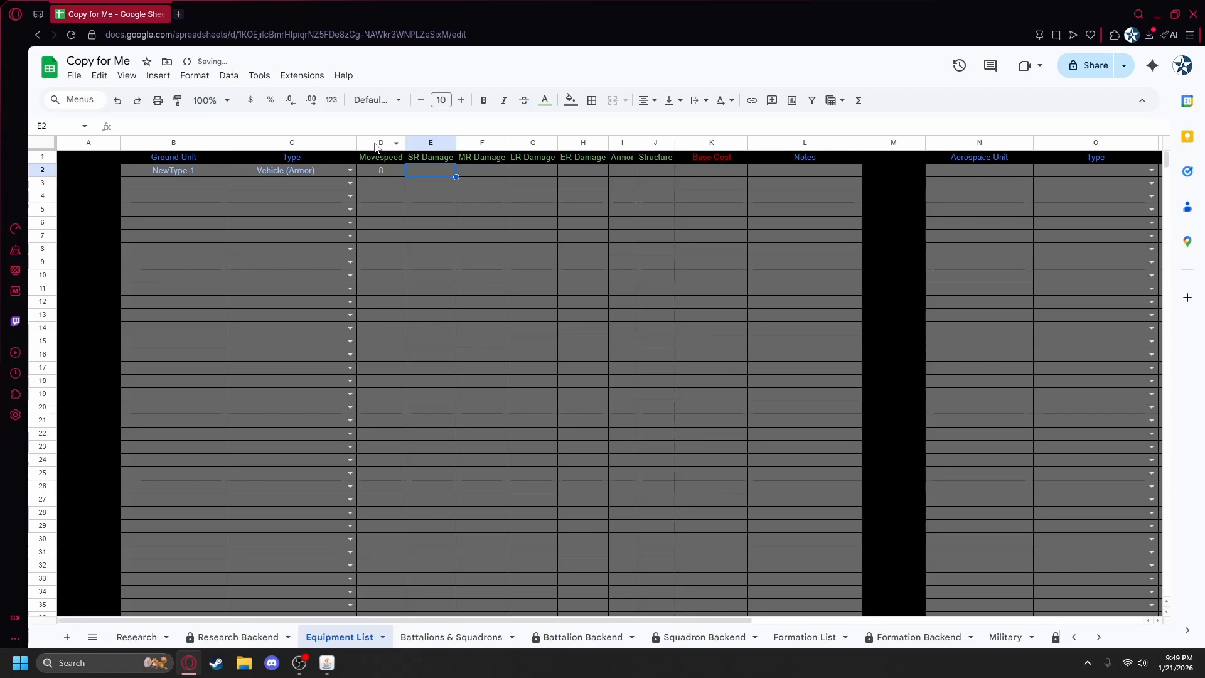
Step: Check the damage values on the Alpha Strike card and enter 2 for both SR Damage and MR Damage of NewType-1
{"action": "key", "text": "alt+Tab"}
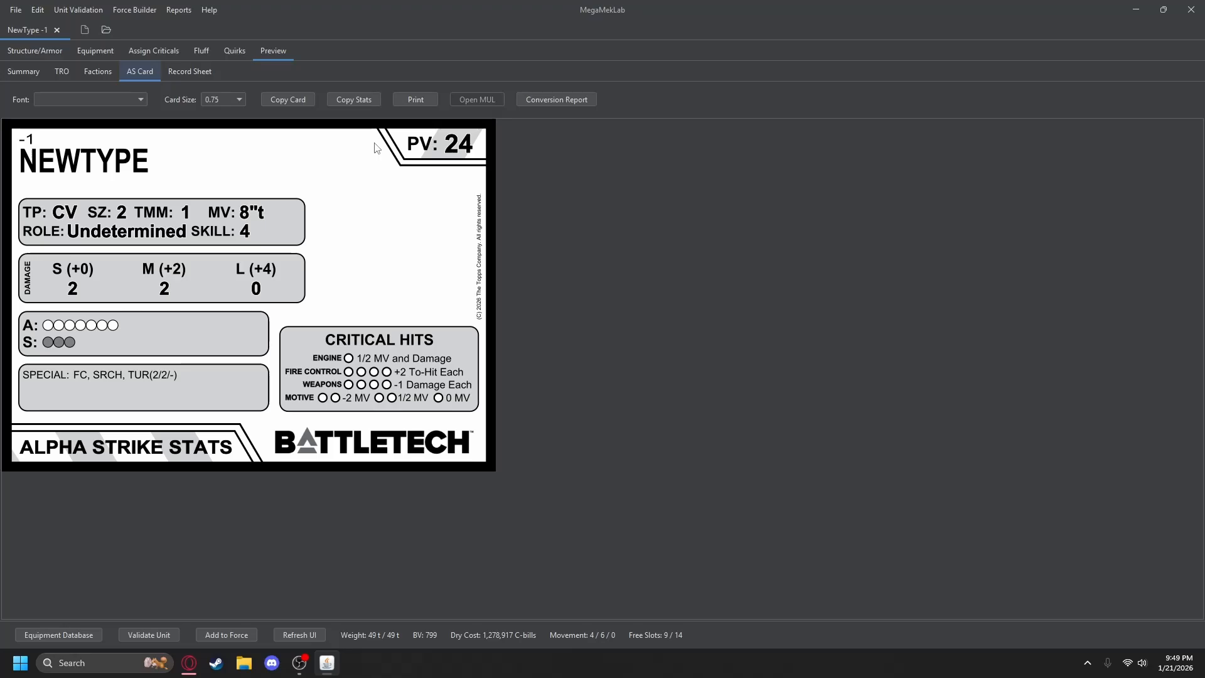
{"action": "key", "text": "alt+Tab"}
{"action": "type", "text": "2"}
{"action": "key", "text": "Tab"}
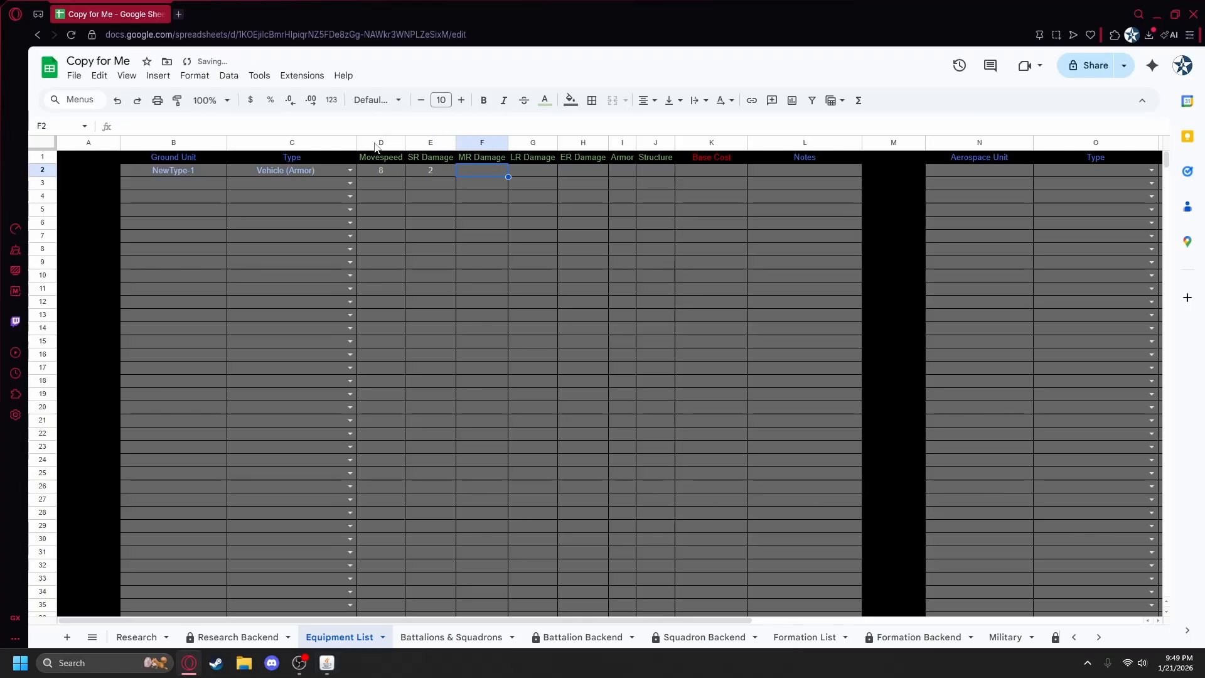
{"action": "type", "text": "4"}
{"action": "key", "text": "BackSpace"}
{"action": "key", "text": "Tab"}
{"action": "key", "text": "Tab"}
{"action": "key", "text": "Tab"}
Step: Look up the armor and internal structure in MegaMekLab's unit summary and enter Armor 211 and Structure 25 for NewType-1
{"action": "key", "text": "alt+Tab"}
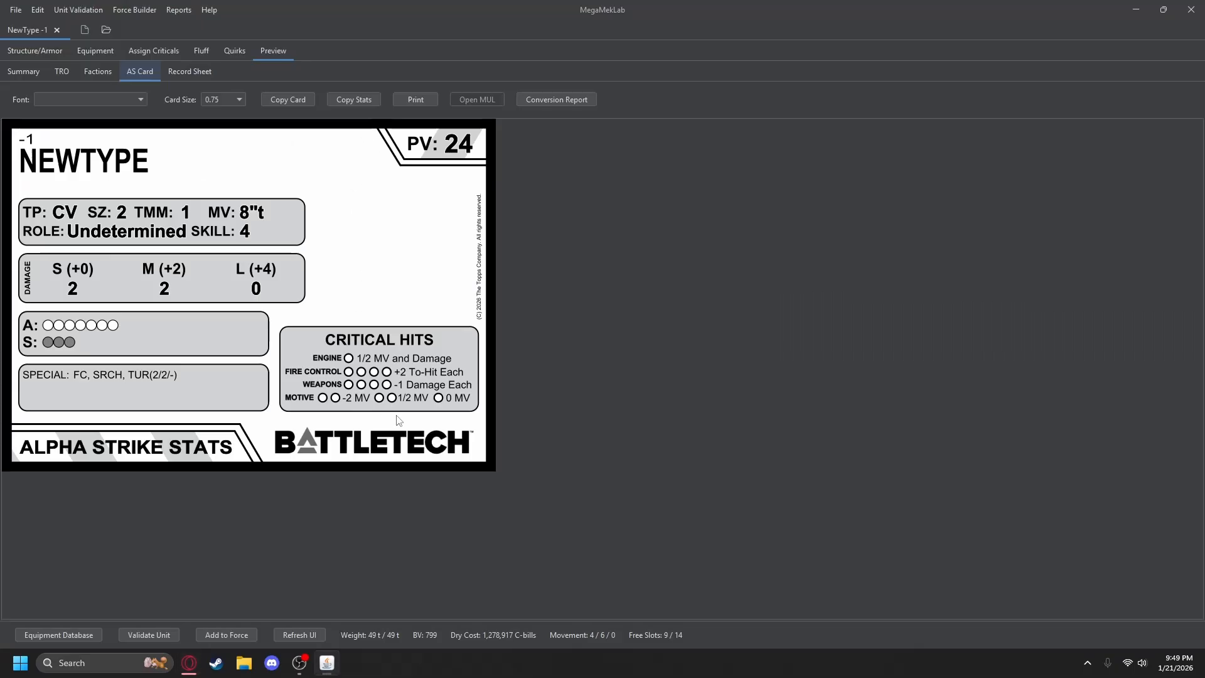
{"action": "left_click", "coordinate": [24, 73]}
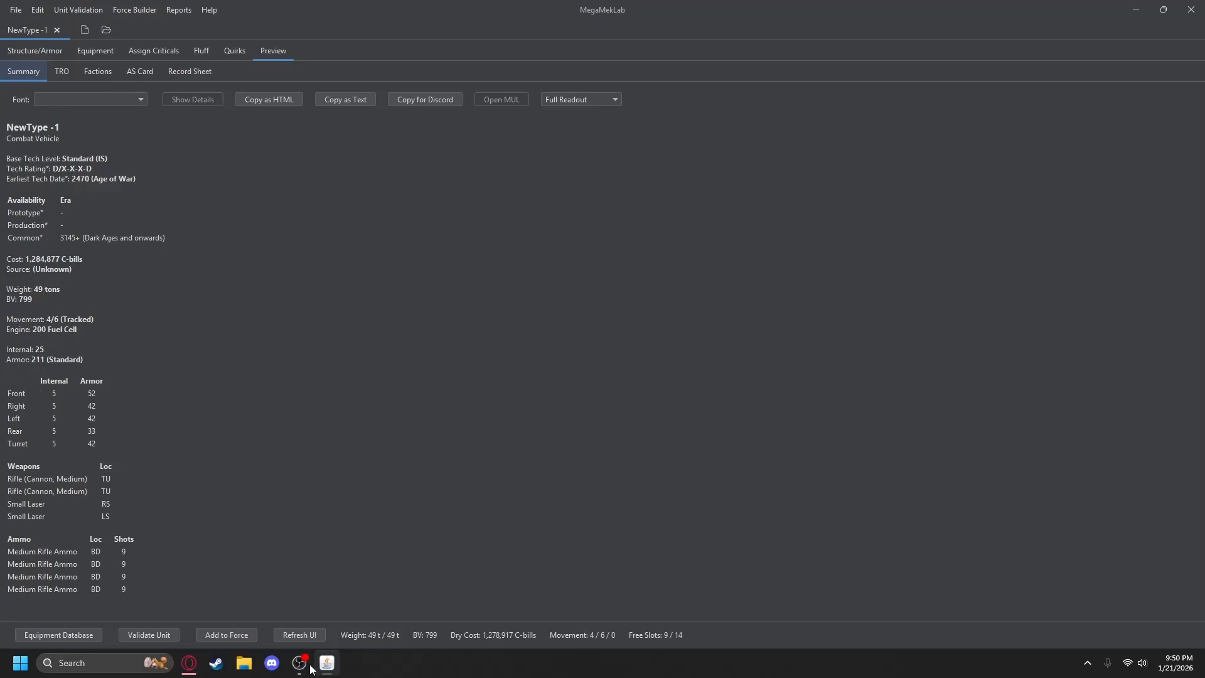
{"action": "left_click", "coordinate": [189, 663]}
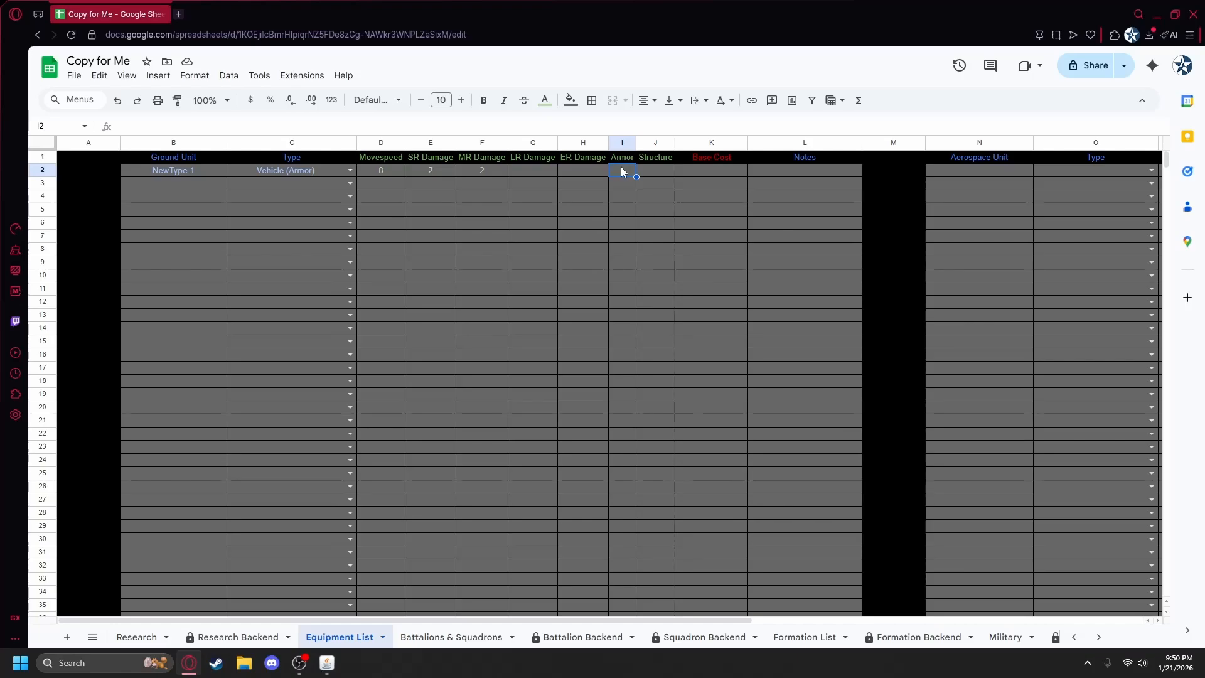
{"action": "key", "text": "alt+Tab"}
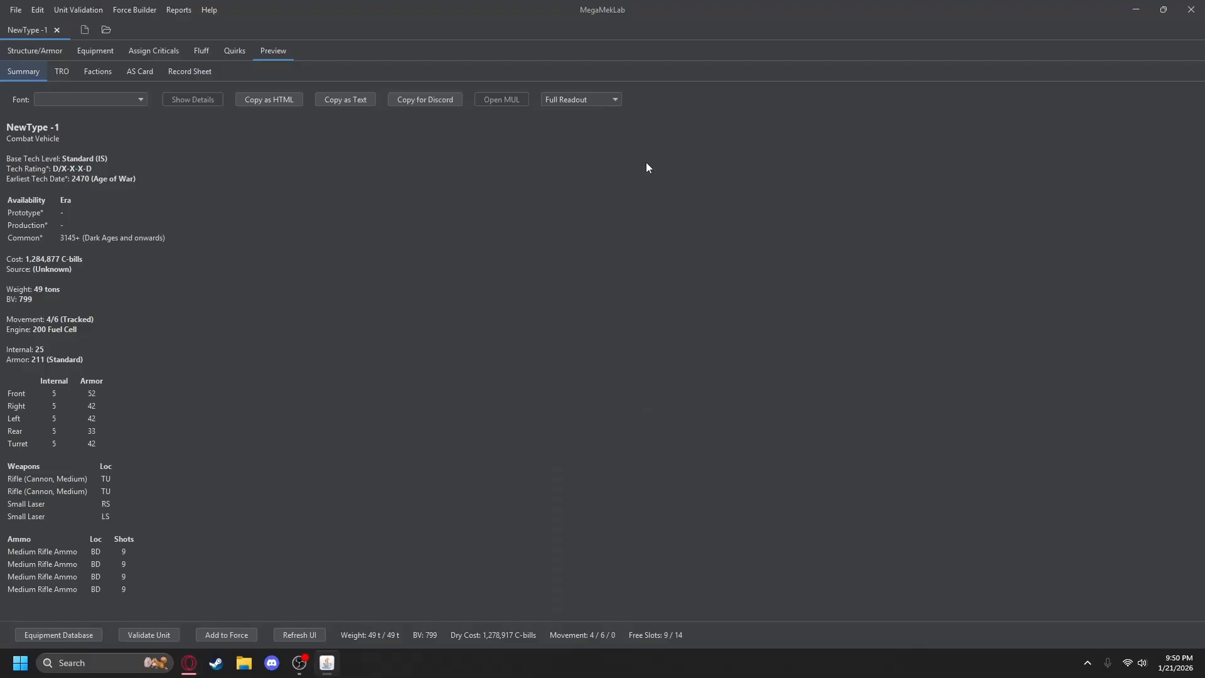
{"action": "key", "text": "alt+Tab"}
{"action": "type", "text": "2"}
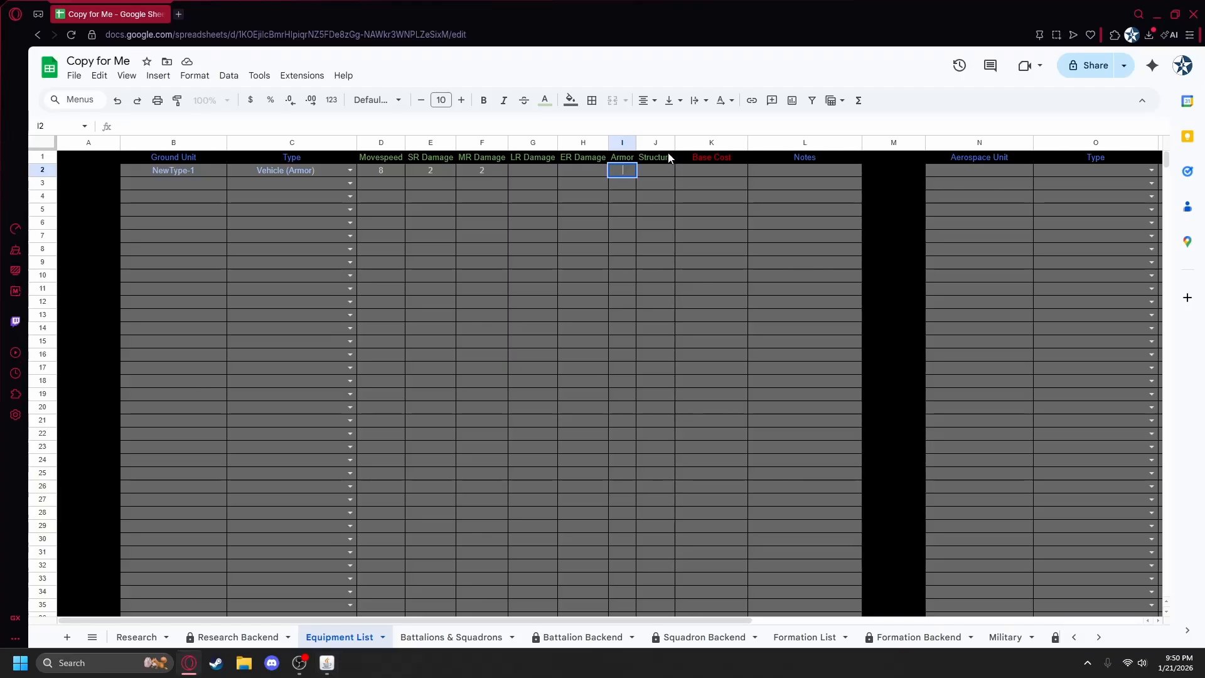
{"action": "type", "text": "211"}
{"action": "key", "text": "Tab"}
{"action": "type", "text": "255"}
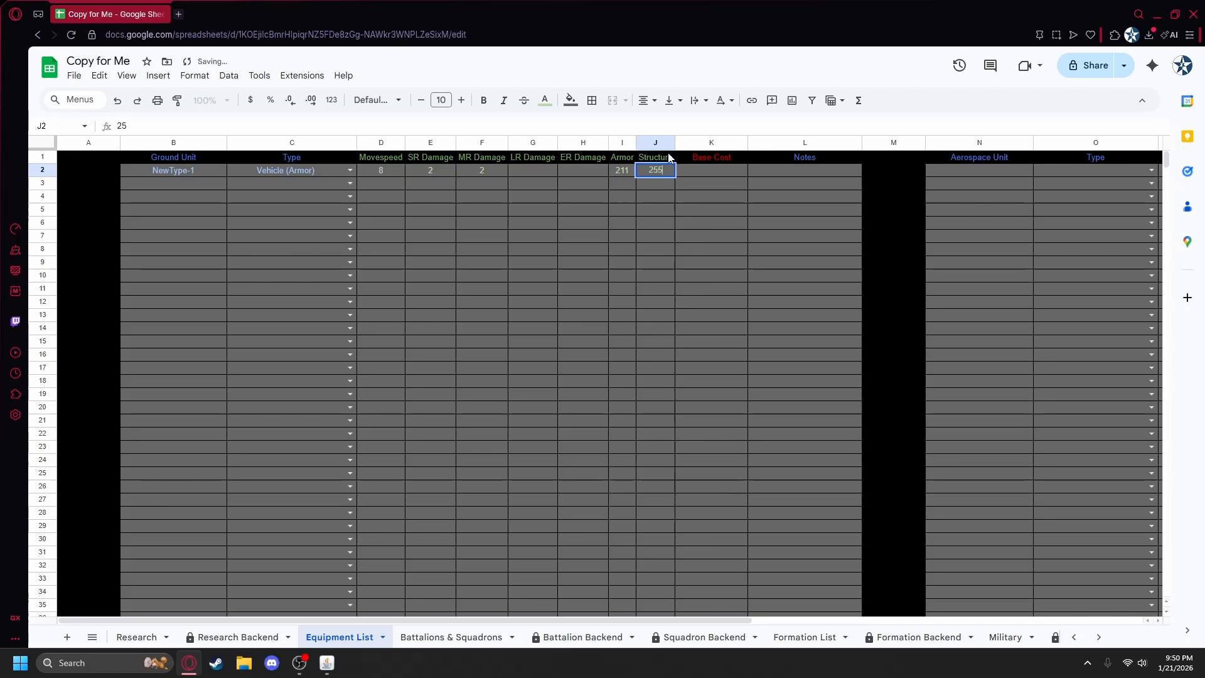
{"action": "key", "text": "BackSpace"}
Step: Open the tank's cost calculation report in MegaMekLab and enter 1278916 as NewType-1's Base Cost in the Equipment List
{"action": "left_click", "coordinate": [694, 179]}
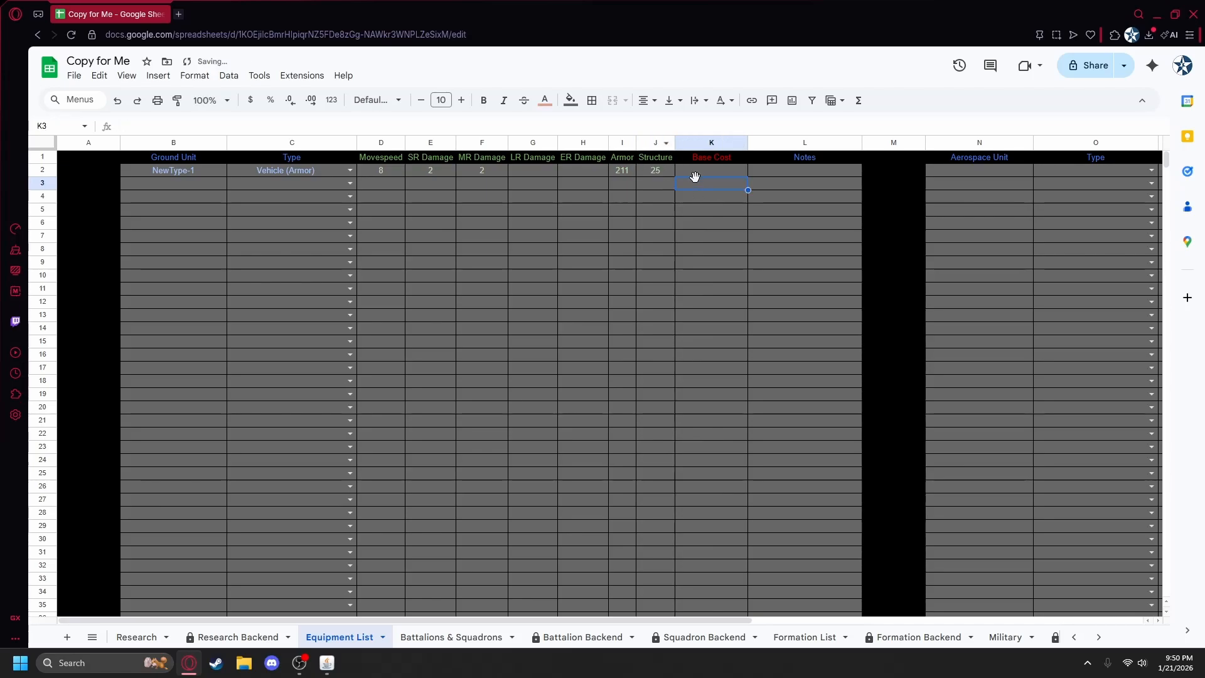
{"action": "left_click", "coordinate": [694, 173]}
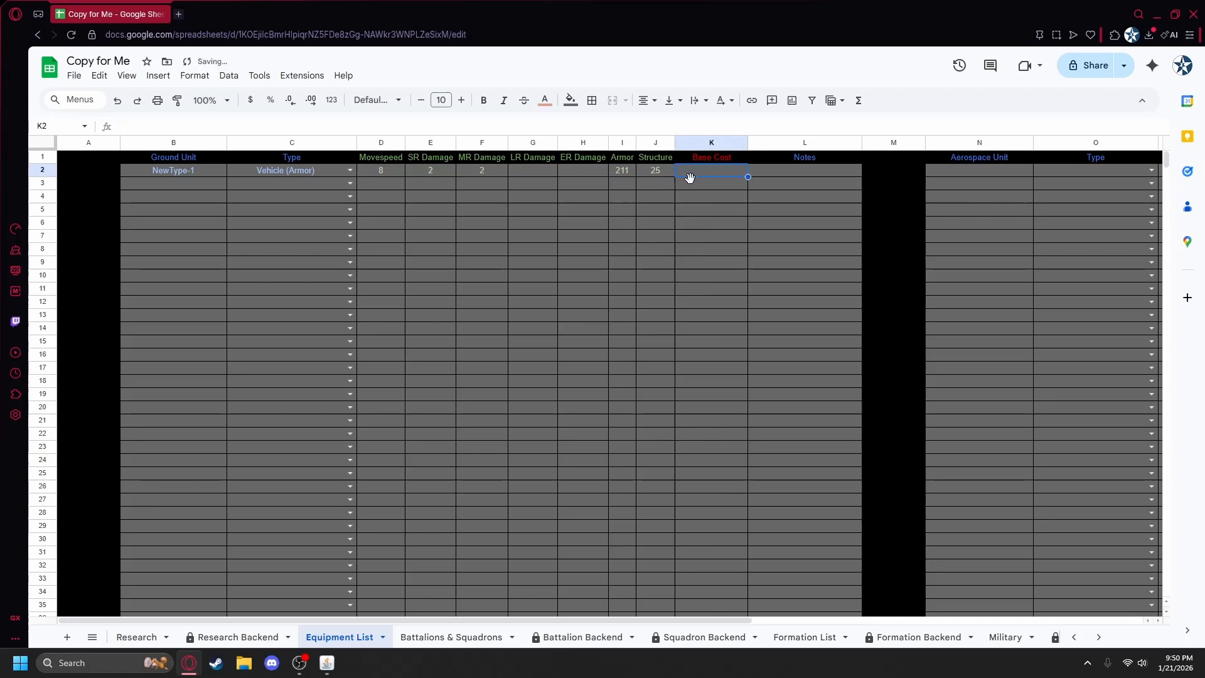
{"action": "left_click", "coordinate": [329, 669]}
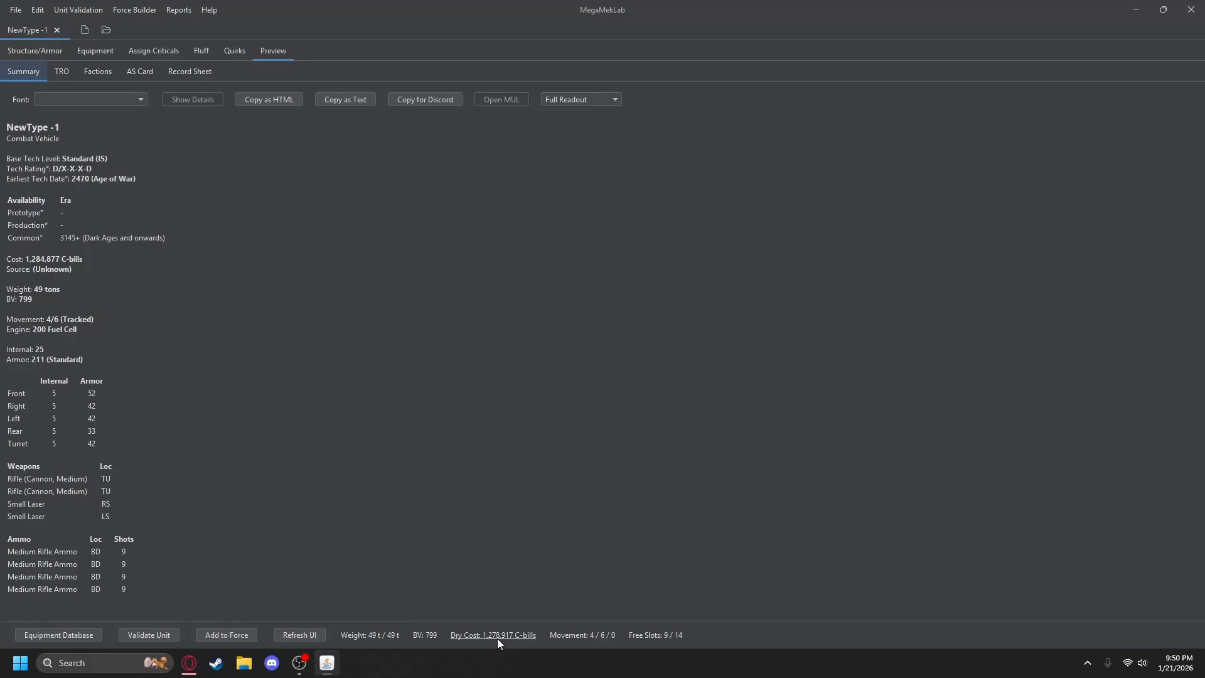
{"action": "left_click", "coordinate": [497, 638]}
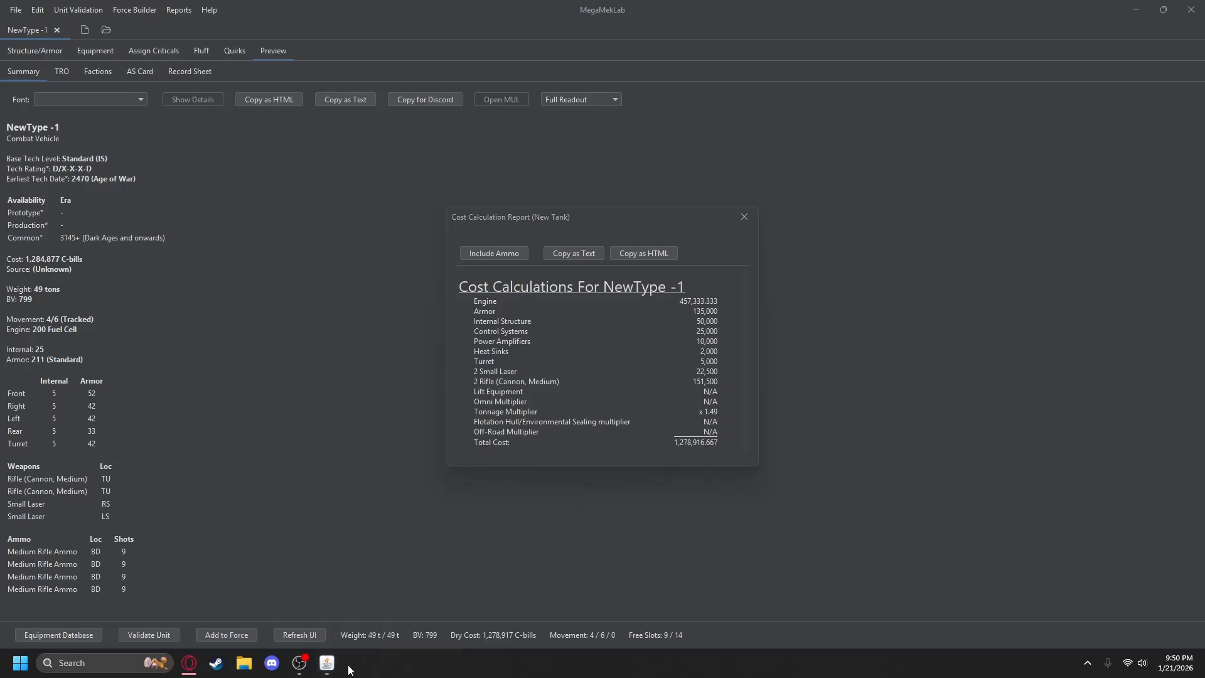
{"action": "left_click", "coordinate": [528, 468]}
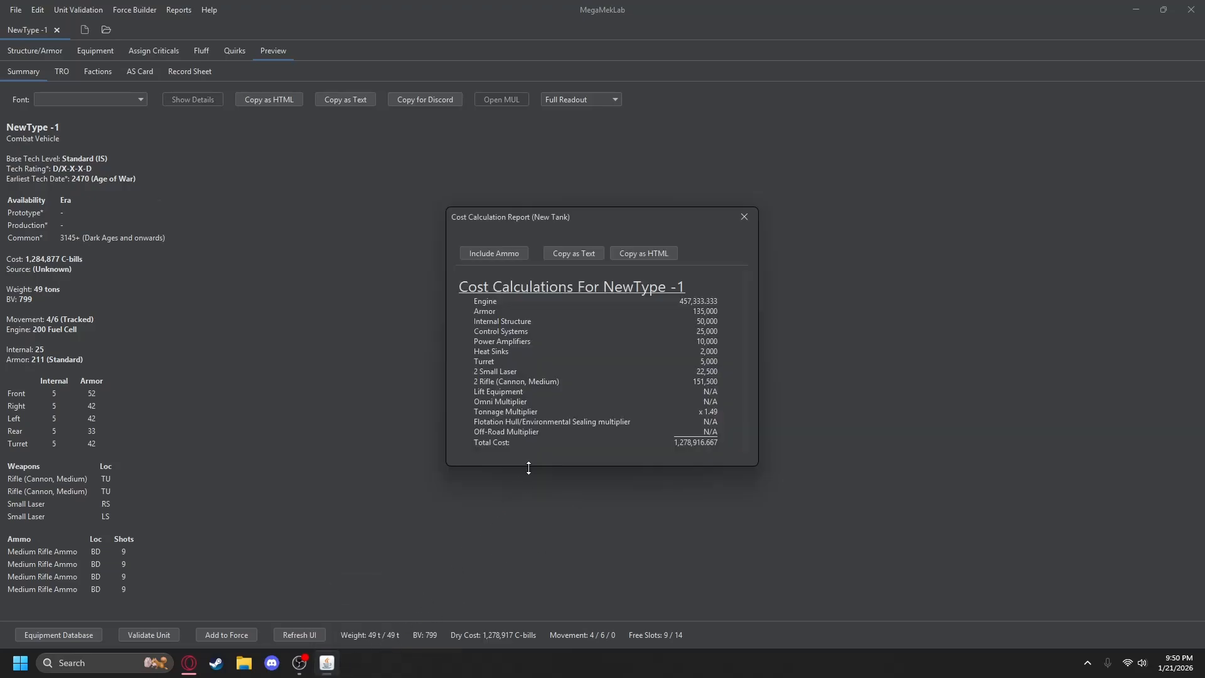
{"action": "left_click", "coordinate": [190, 664]}
{"action": "type", "text": "1"}
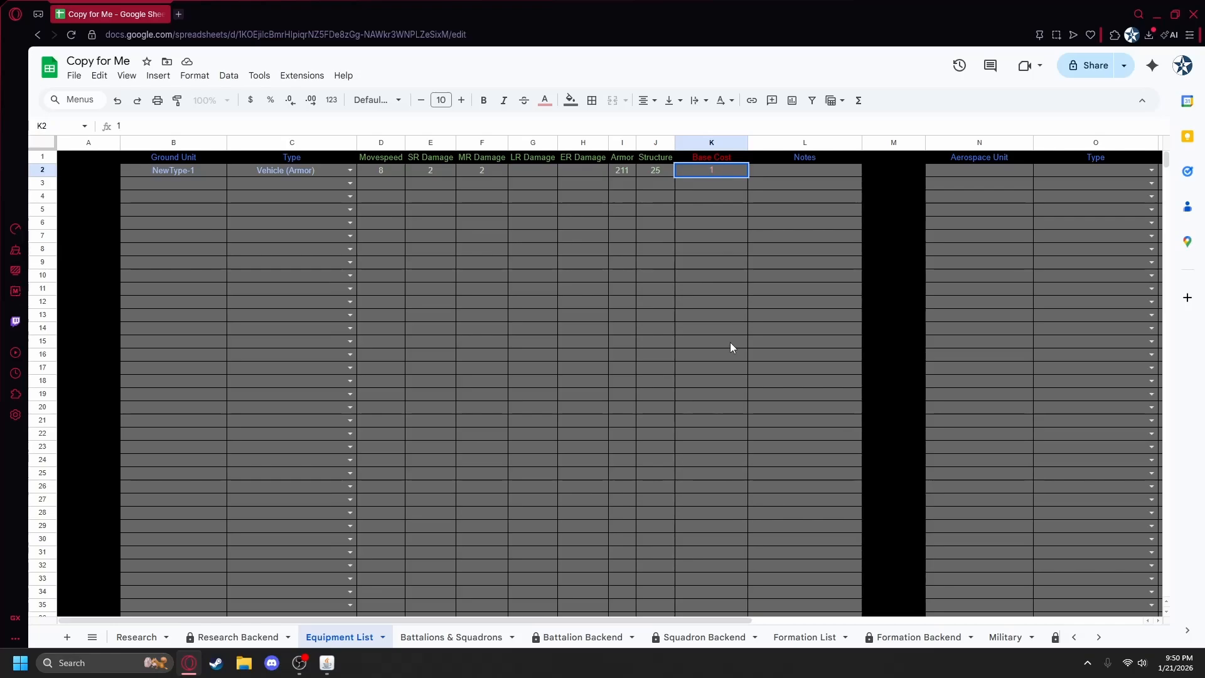
{"action": "type", "text": "278"}
{"action": "key", "text": "alt+Tab"}
{"action": "key", "text": "alt+Tab"}
{"action": "type", "text": "916"}
{"action": "key", "text": "Return"}
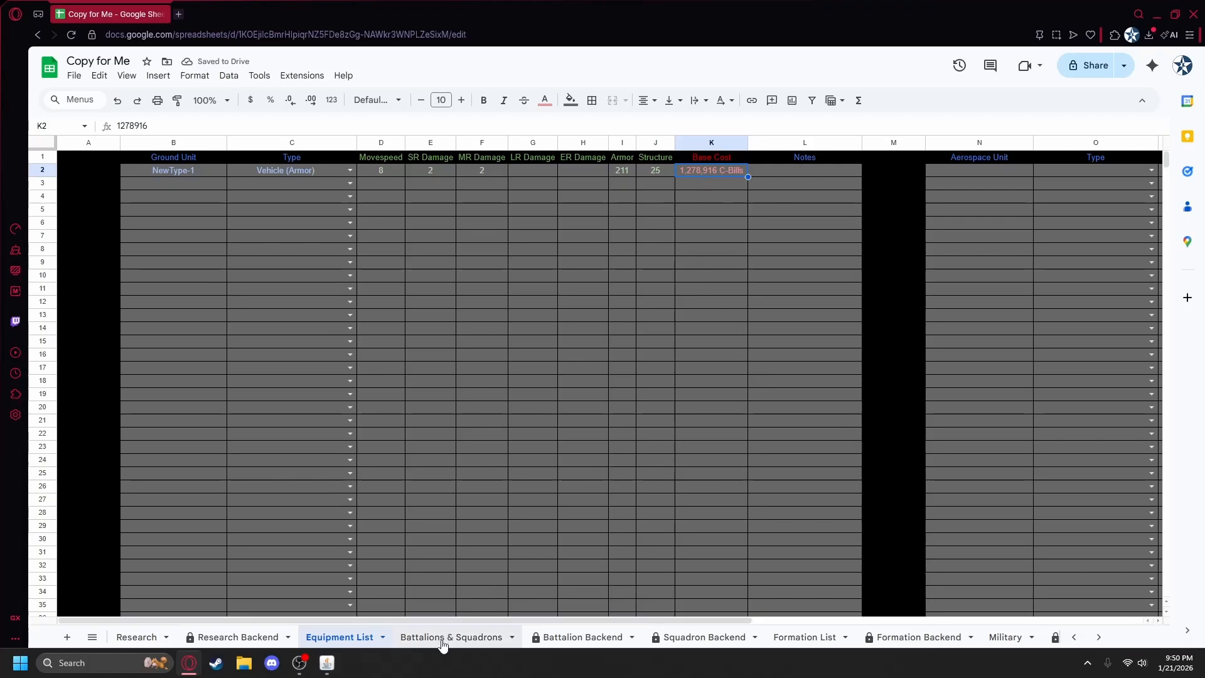
Step: On the Battalions & Squadrons sheet, name the first battalion Ground Armor and choose NewType-1 as its first equipment entry
{"action": "left_click", "coordinate": [442, 644]}
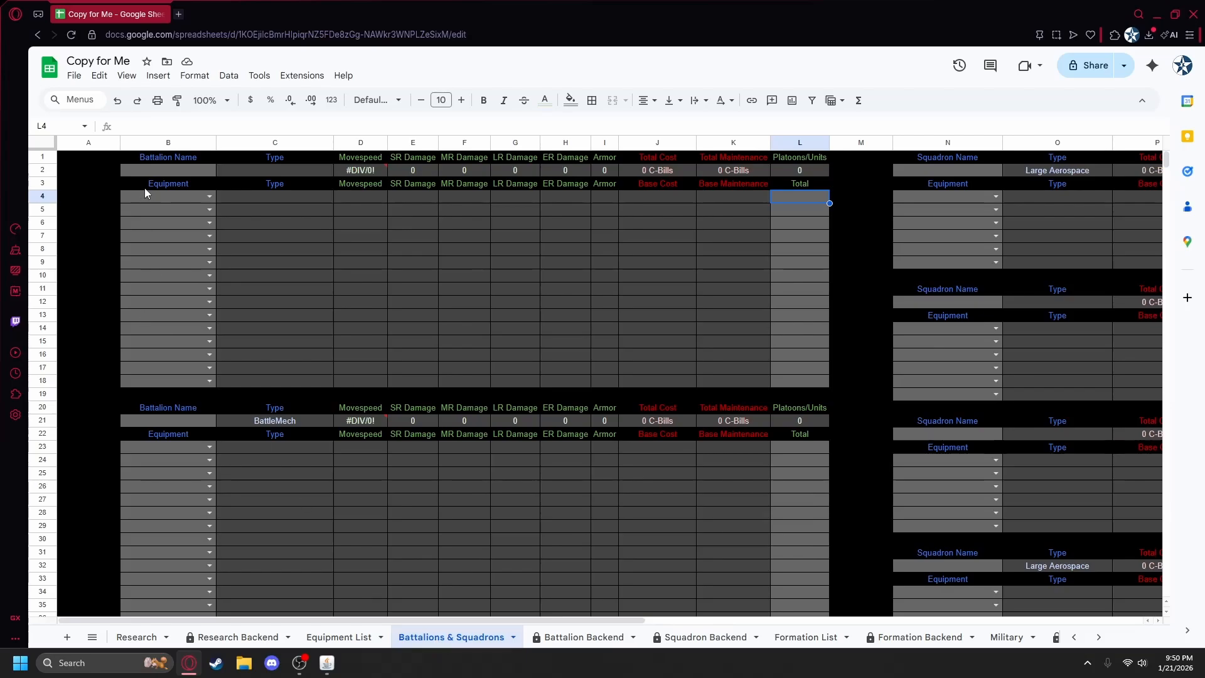
{"action": "left_click", "coordinate": [158, 171]}
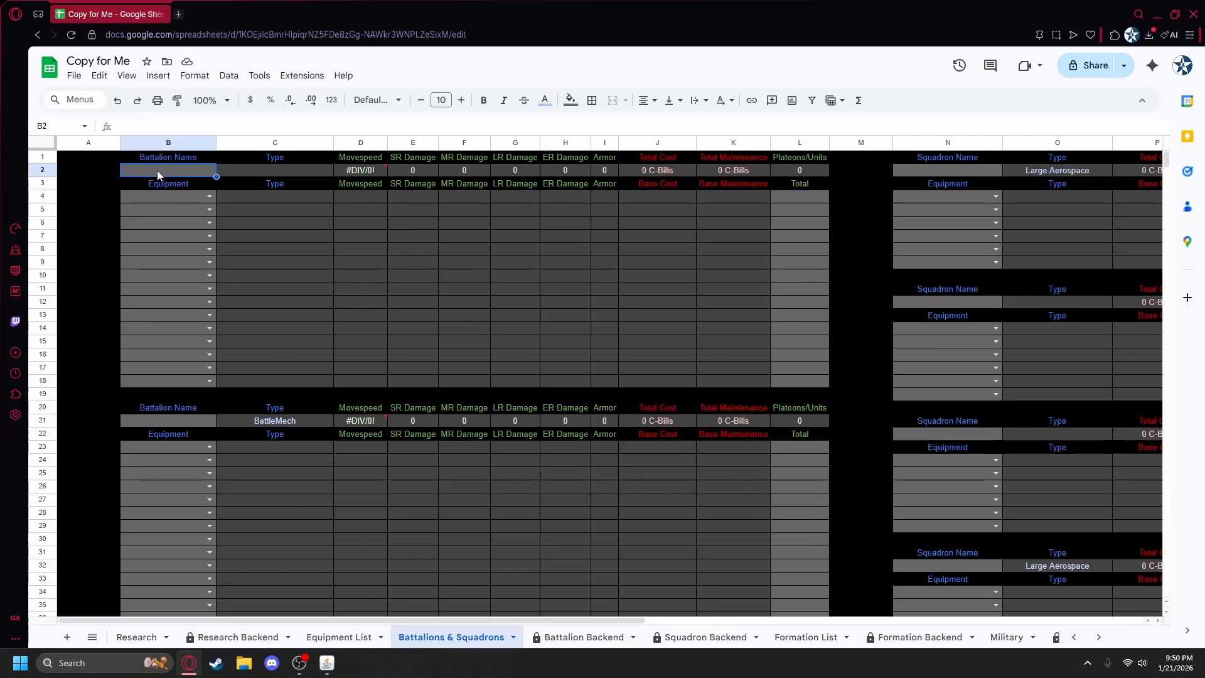
{"action": "type", "text": "Ground Armor"}
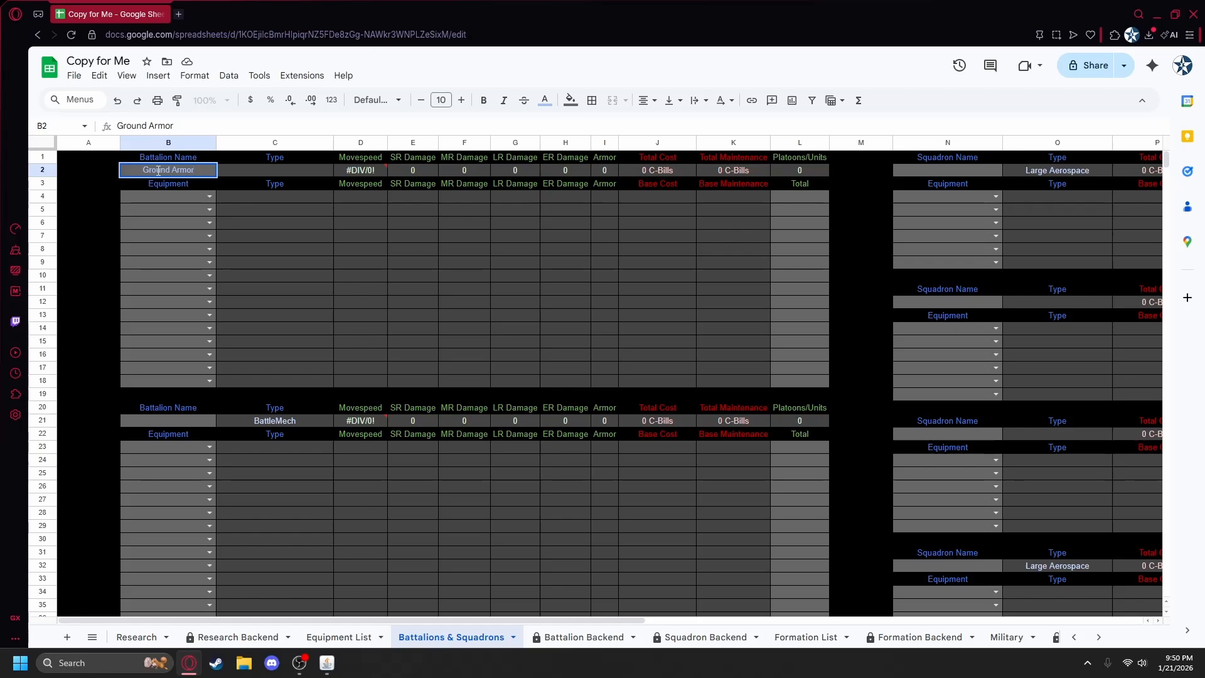
{"action": "key", "text": "Return"}
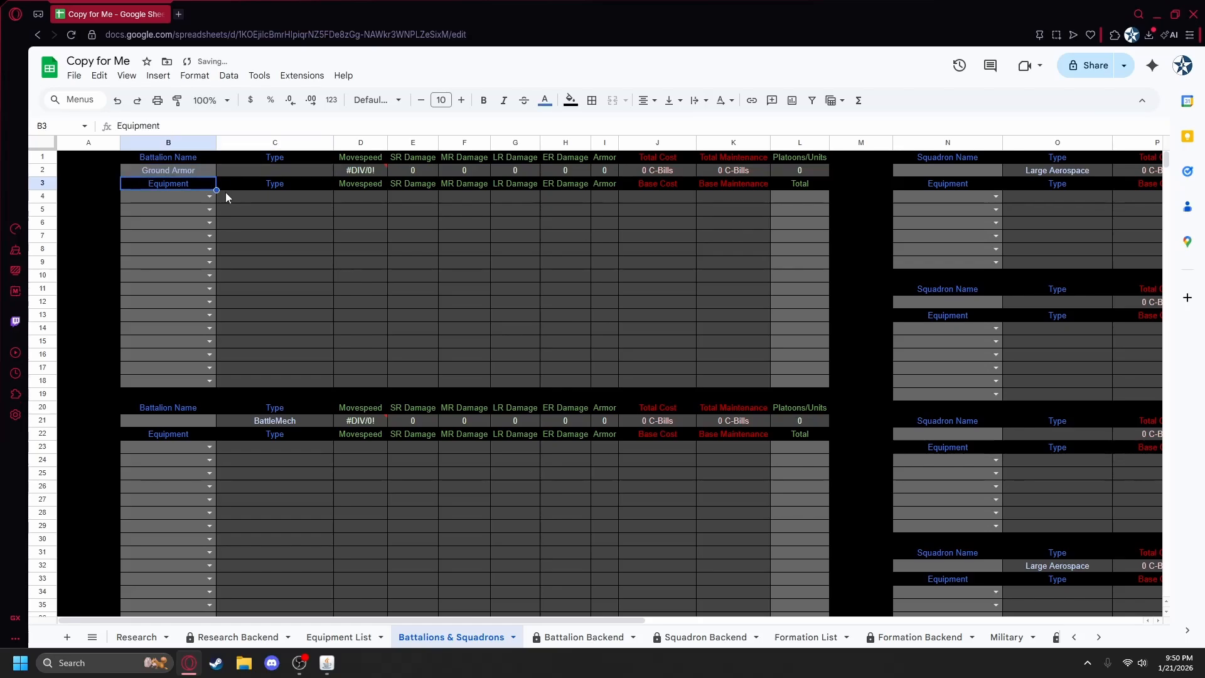
{"action": "left_click", "coordinate": [209, 196]}
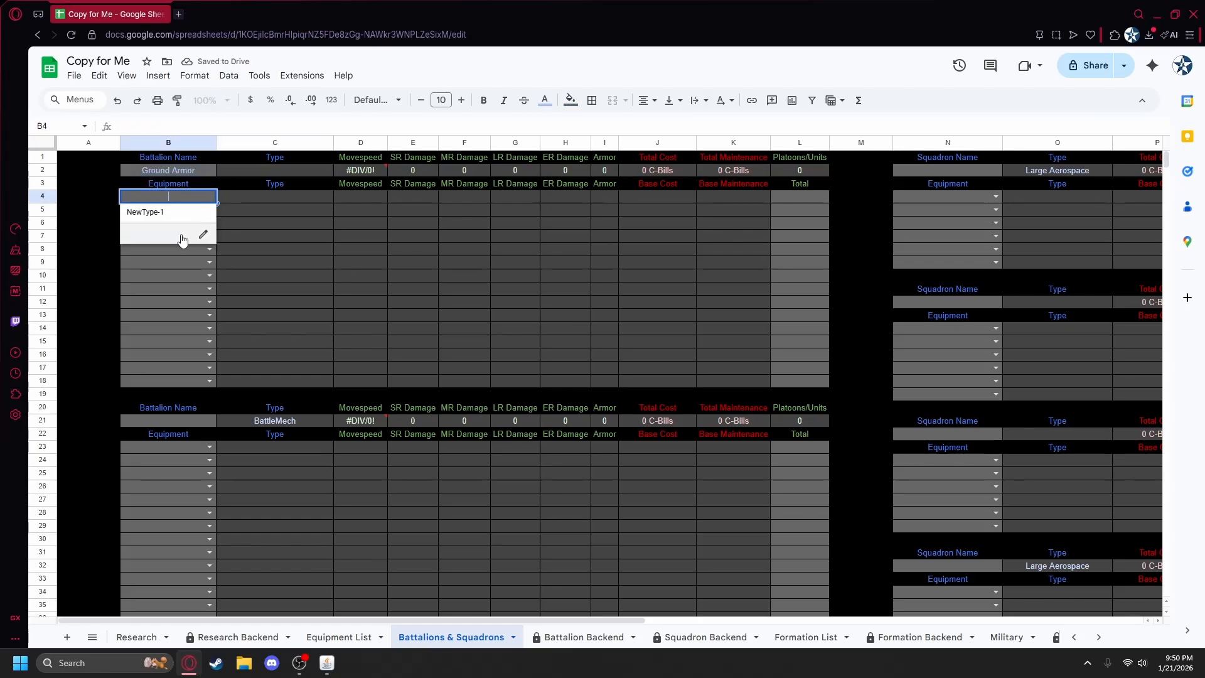
{"action": "left_click", "coordinate": [170, 213]}
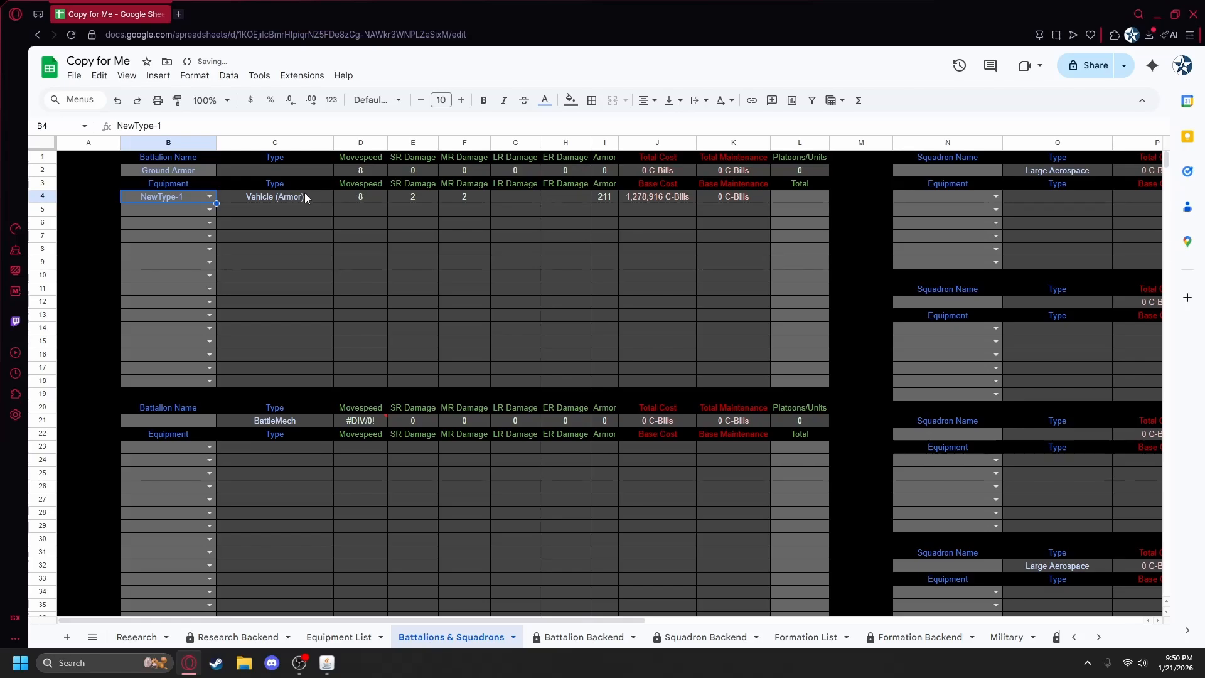
Step: Copy the Type formula from the second battalion's header row into the Ground Armor battalion's empty Type cell
{"action": "left_click", "coordinate": [274, 172]}
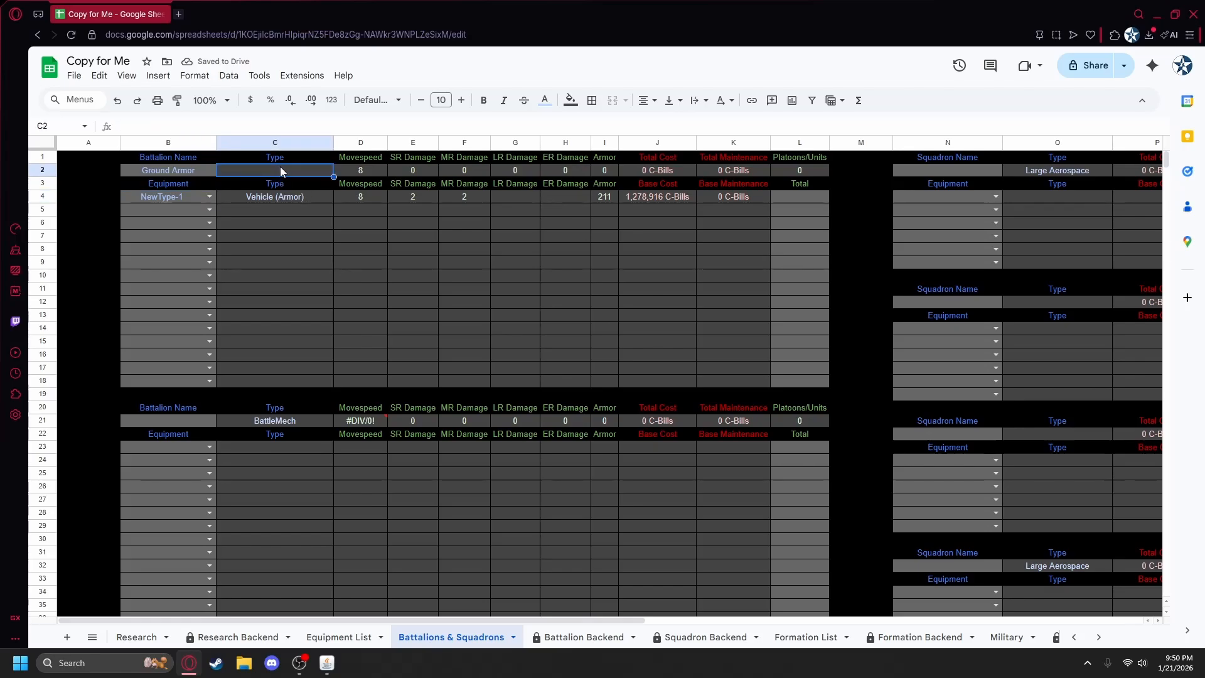
{"action": "left_click", "coordinate": [288, 422]}
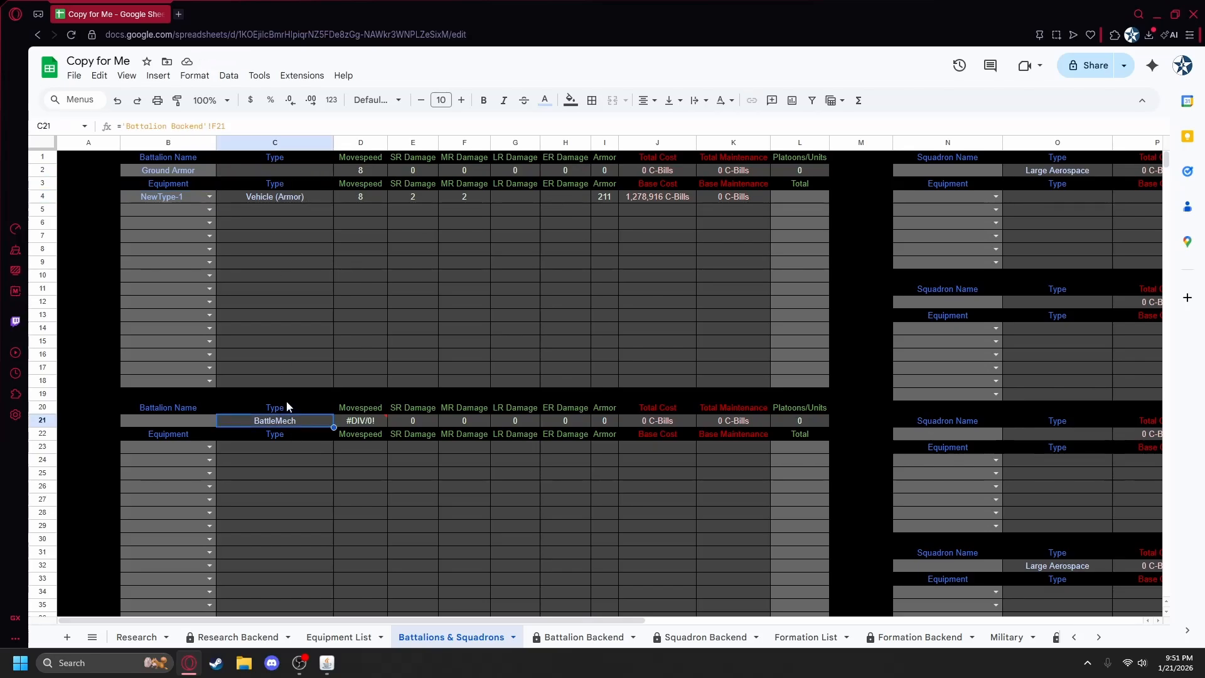
{"action": "left_click", "coordinate": [290, 169]}
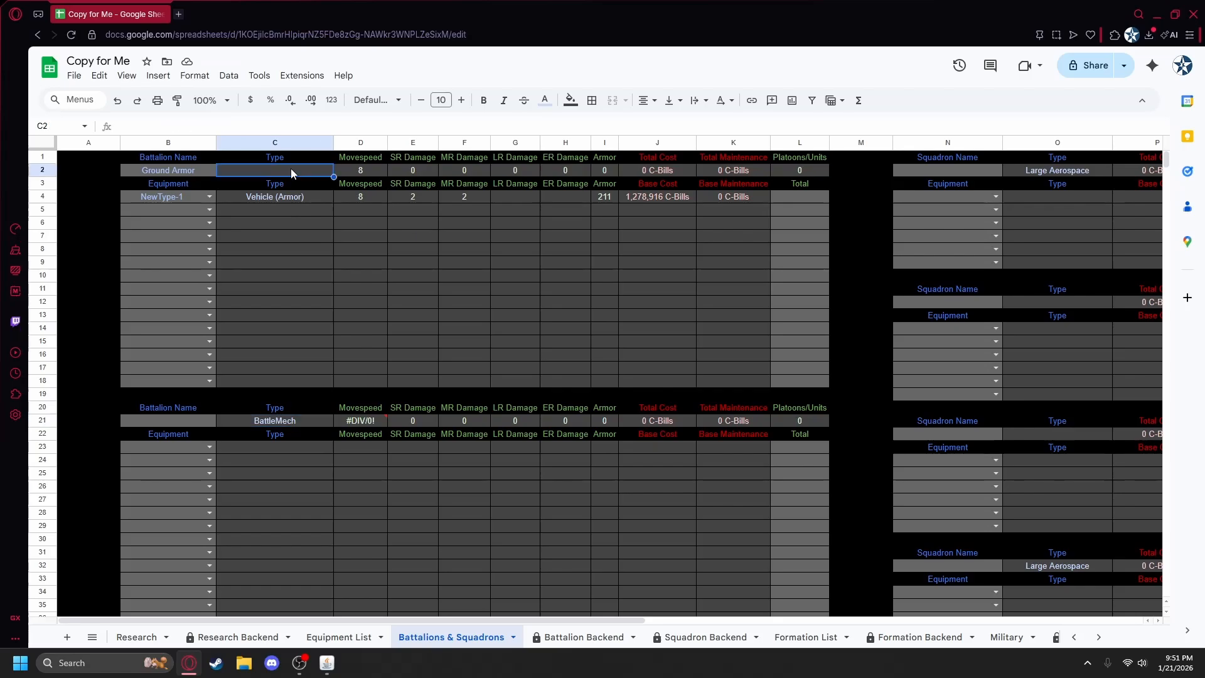
{"action": "left_click", "coordinate": [293, 413]}
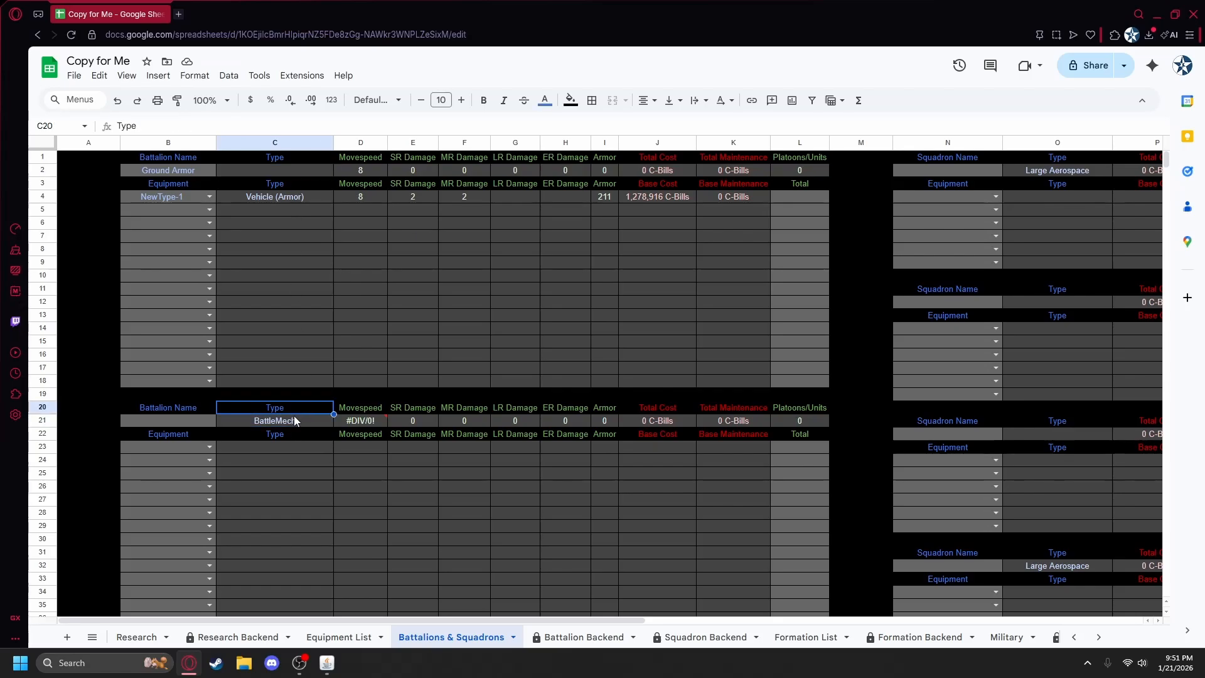
{"action": "left_click", "coordinate": [288, 175]}
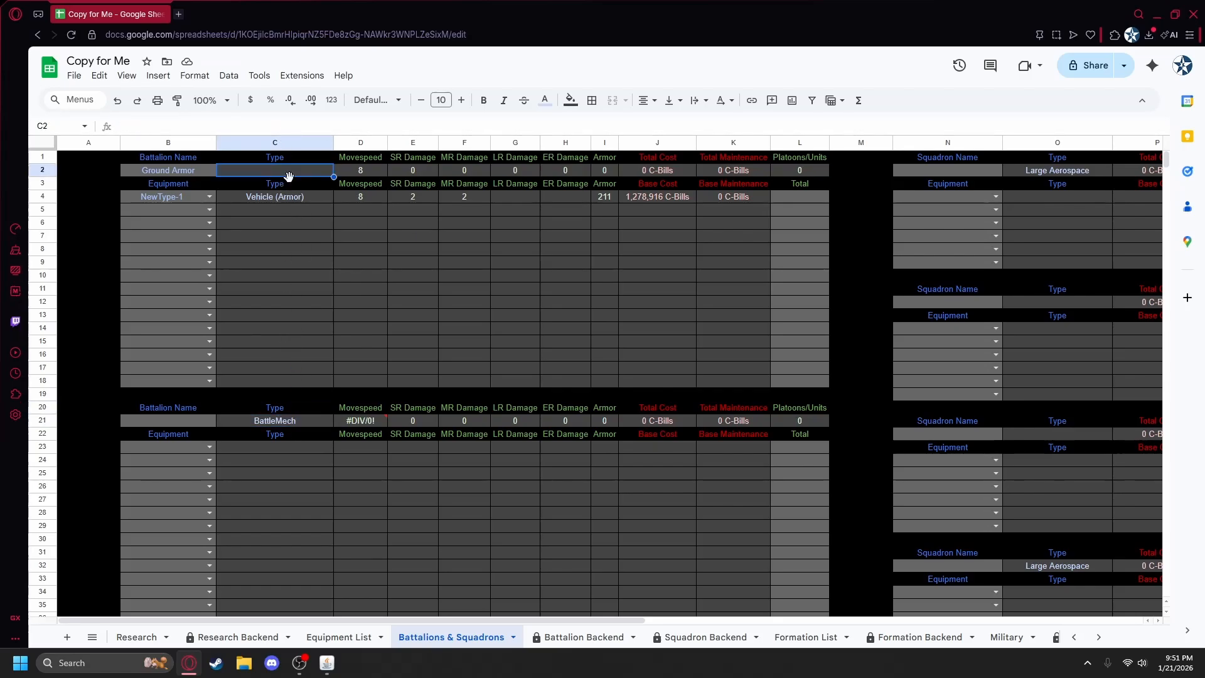
{"action": "left_click", "coordinate": [309, 421]}
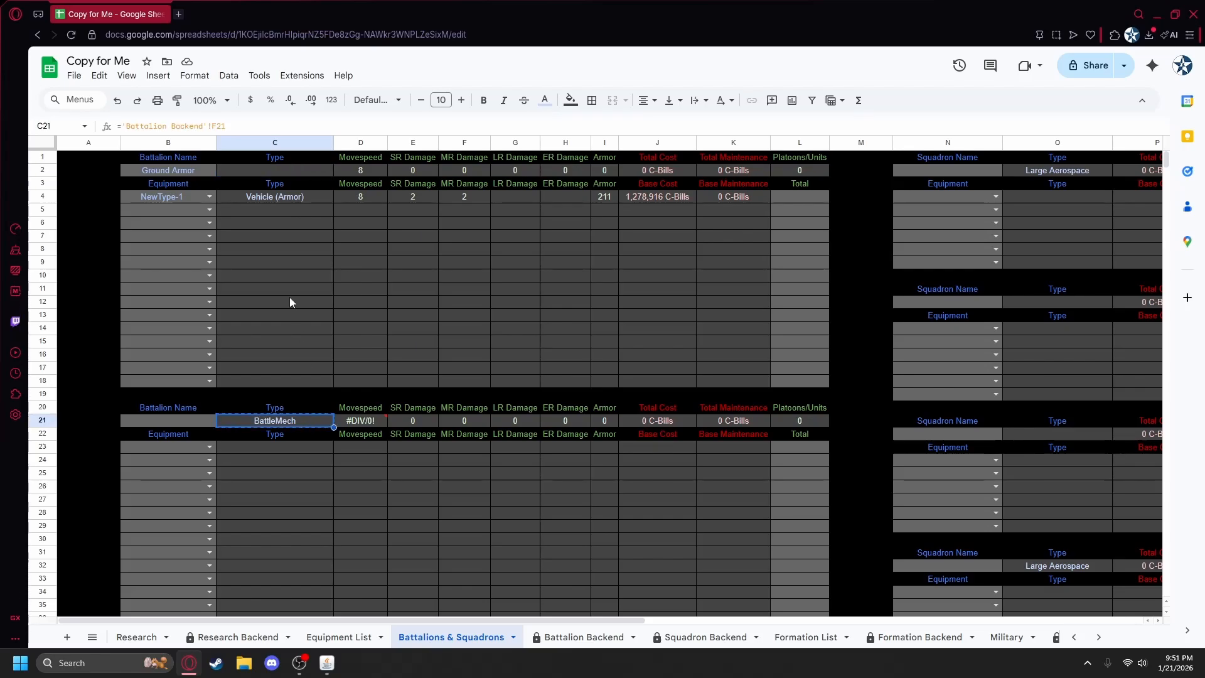
{"action": "left_click", "coordinate": [293, 171]}
{"action": "left_click", "coordinate": [302, 254]}
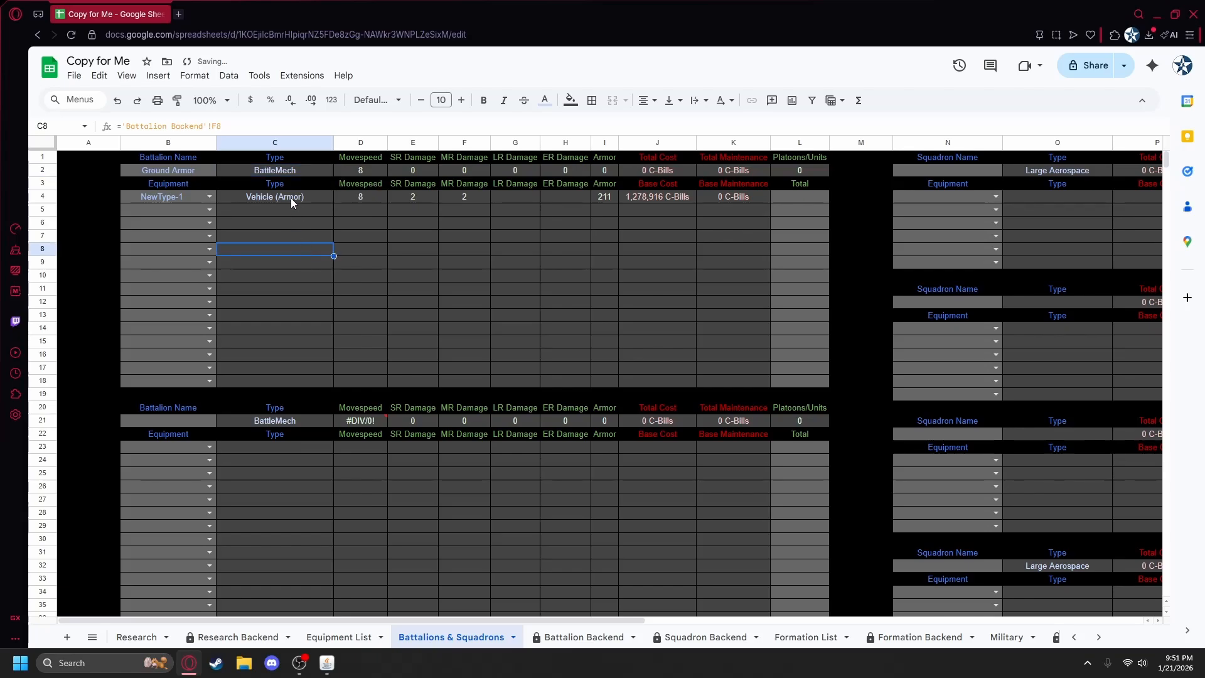
{"action": "left_click", "coordinate": [291, 197]}
{"action": "left_click", "coordinate": [289, 173]}
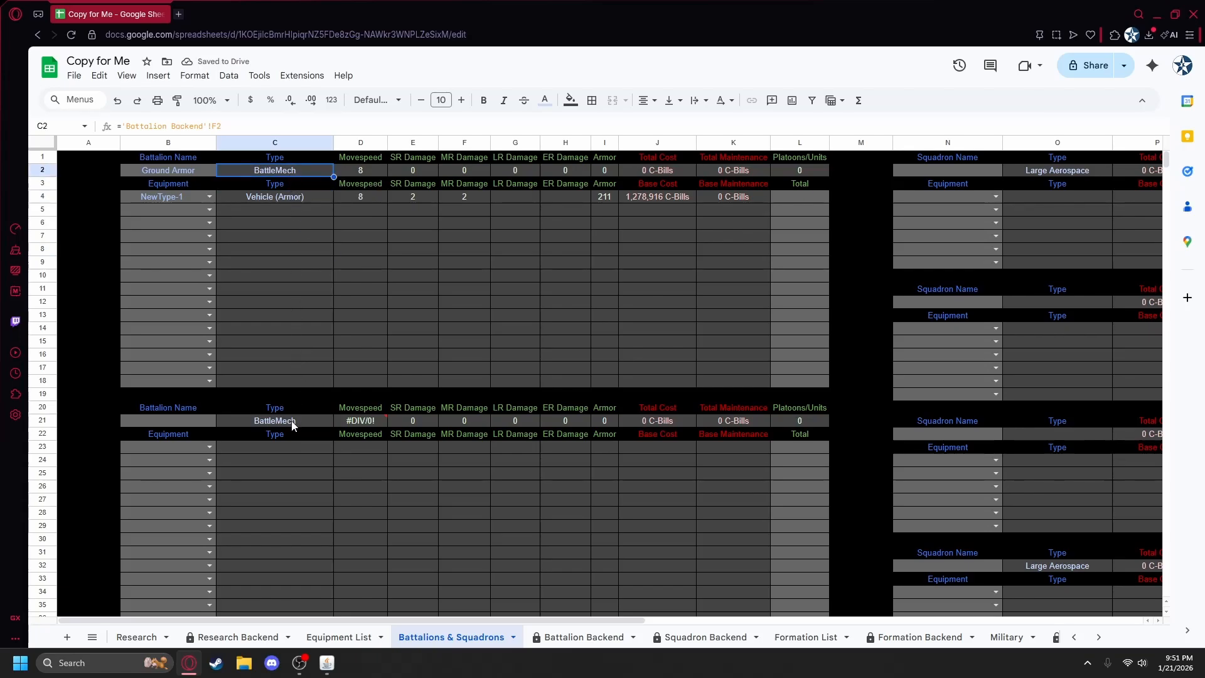
{"action": "left_click", "coordinate": [292, 425]}
{"action": "left_click", "coordinate": [279, 174]}
Step: Look up the Battalion Size on the Research sheet and enter 5 as NewType-1's Total in the Ground Armor battalion
{"action": "left_click", "coordinate": [812, 197]}
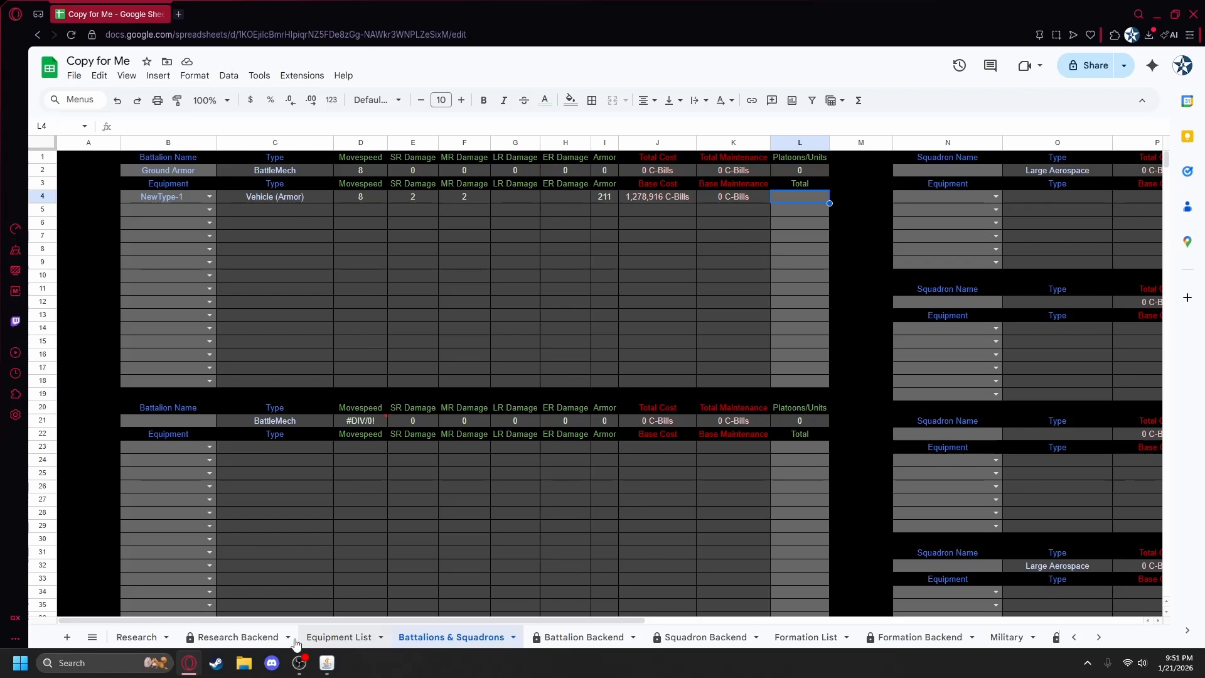
{"action": "left_click", "coordinate": [138, 636]}
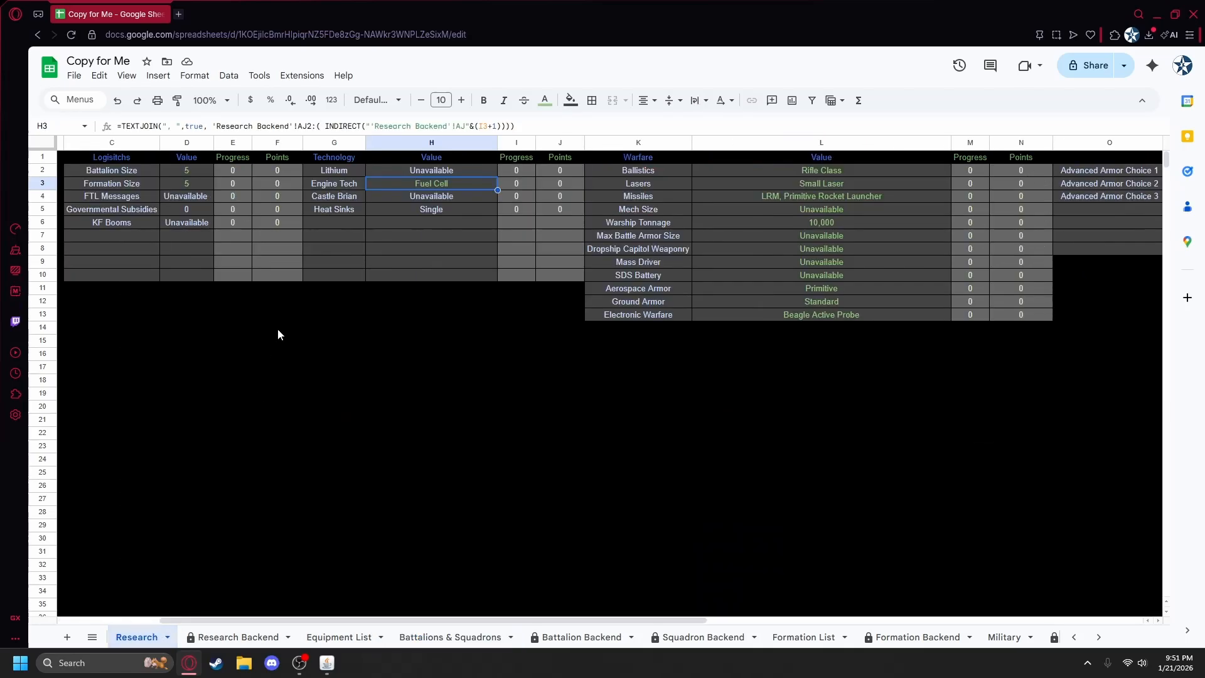
{"action": "left_click", "coordinate": [117, 167]}
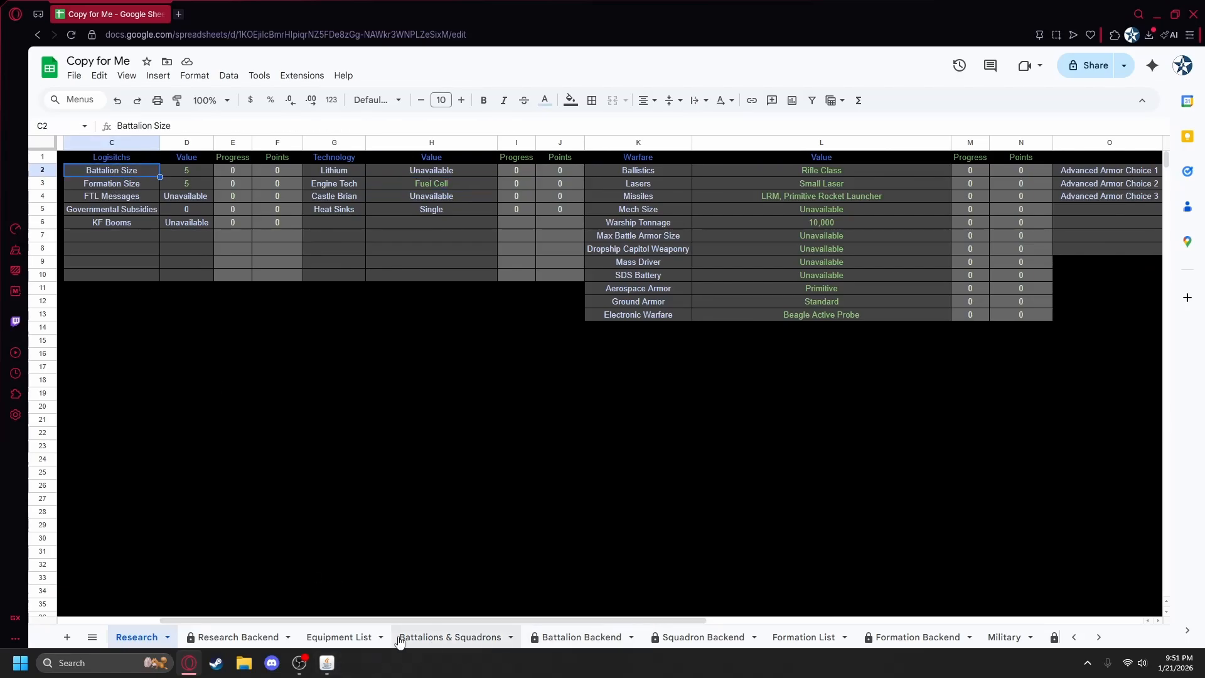
{"action": "left_click", "coordinate": [355, 637]}
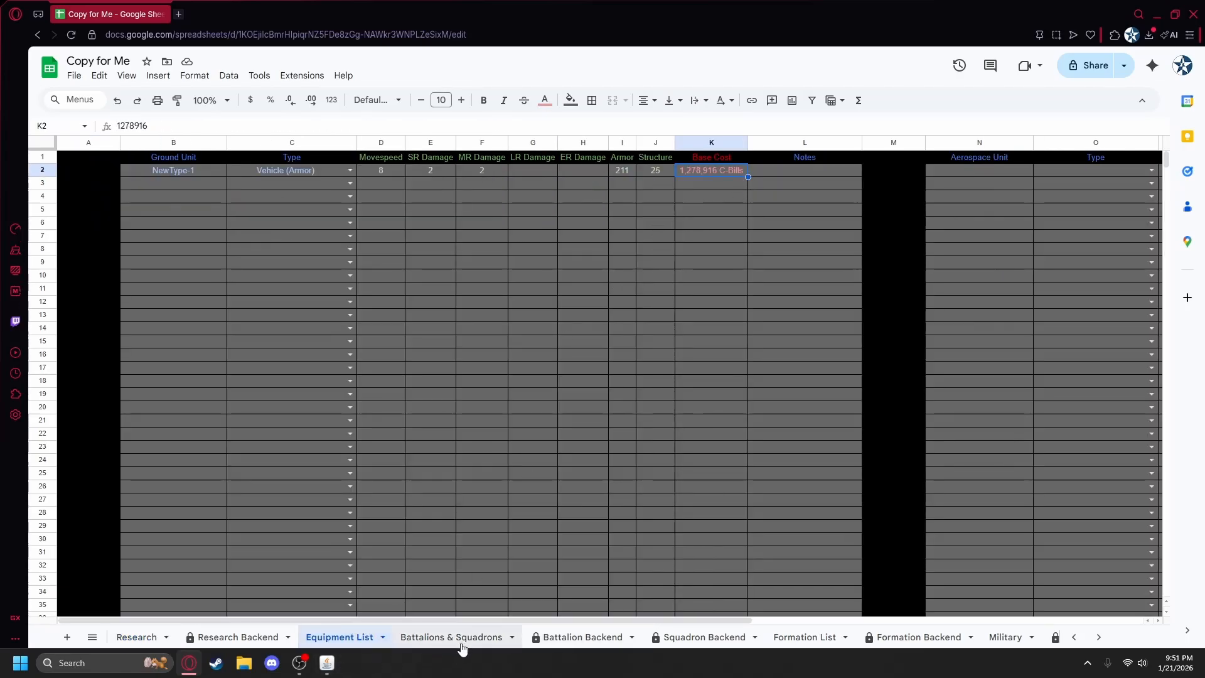
{"action": "left_click", "coordinate": [457, 637]}
{"action": "type", "text": "5"}
Step: Test a Total of 1 for NewType-1 in the Ground Armor battalion, and set it back to 5
{"action": "left_click", "coordinate": [771, 200]}
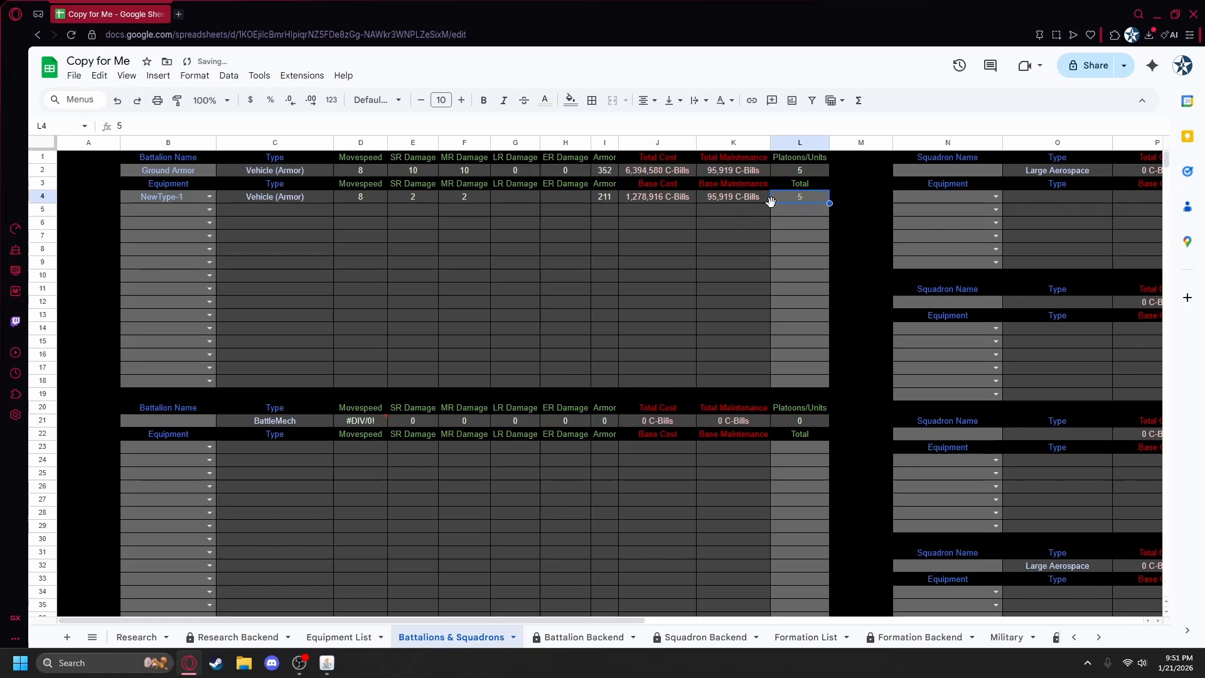
{"action": "type", "text": "1"}
{"action": "left_click", "coordinate": [771, 201]}
{"action": "left_click", "coordinate": [770, 201]}
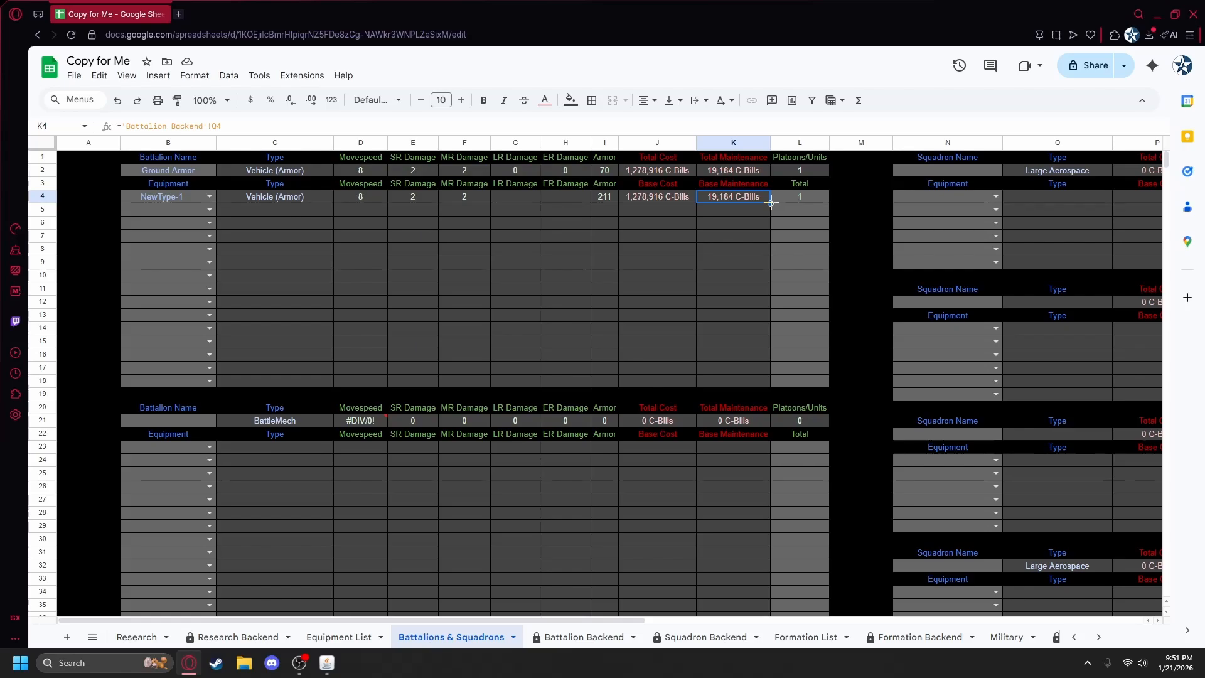
{"action": "left_click", "coordinate": [772, 201]}
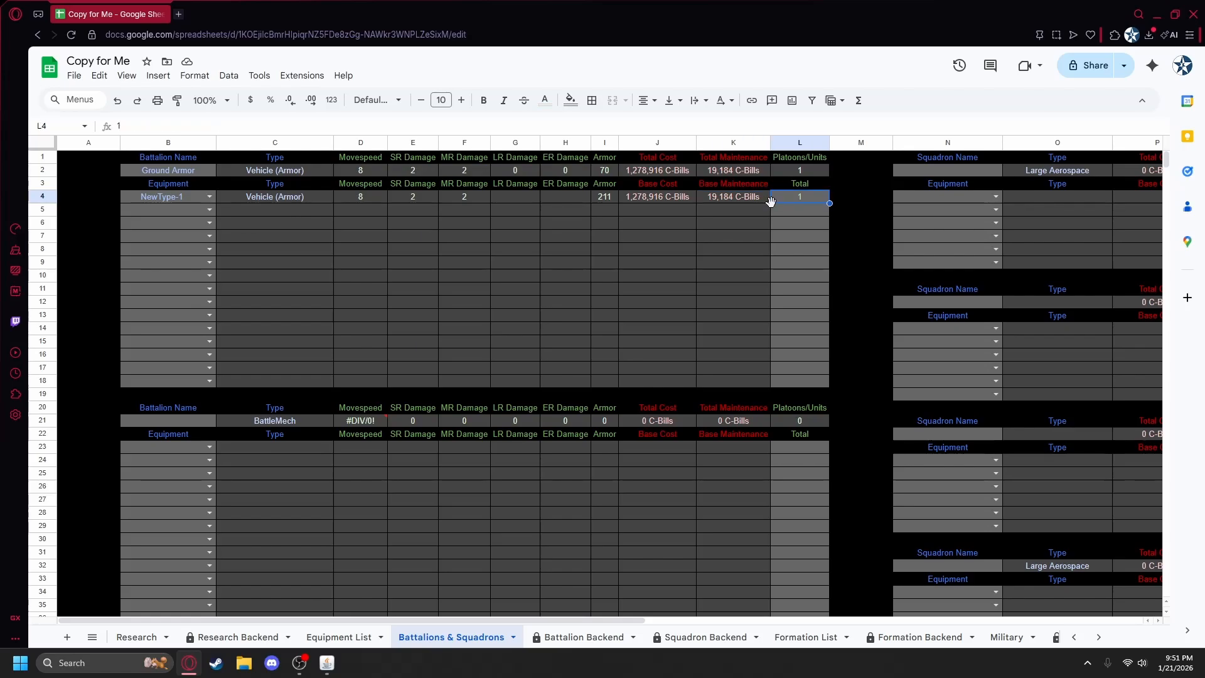
{"action": "type", "text": "5"}
{"action": "key", "text": "Return"}
{"action": "key", "text": "Up"}
{"action": "key", "text": "Up"}
{"action": "key", "text": "Down"}
{"action": "key", "text": "Down"}
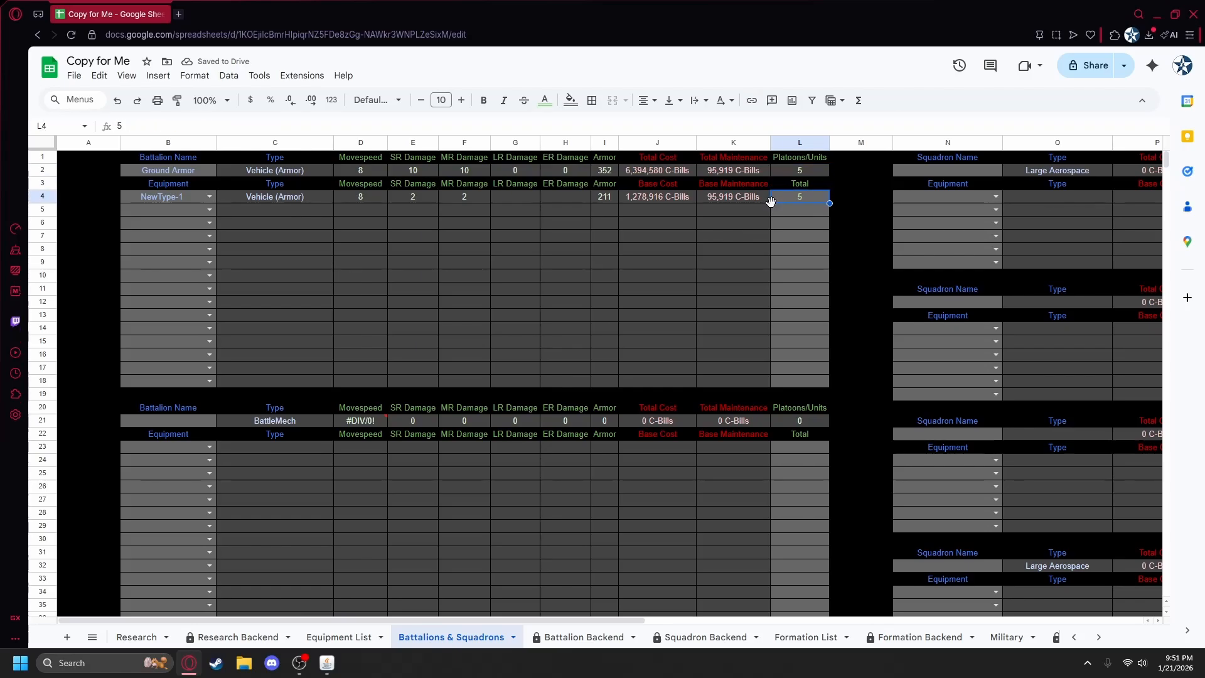
Step: Test Totals of 6 and 7 for NewType-1 to compare the battalion's cost and maintenance, and restore the Total to 5
{"action": "type", "text": "6"}
{"action": "key", "text": "Return"}
{"action": "key", "text": "Up"}
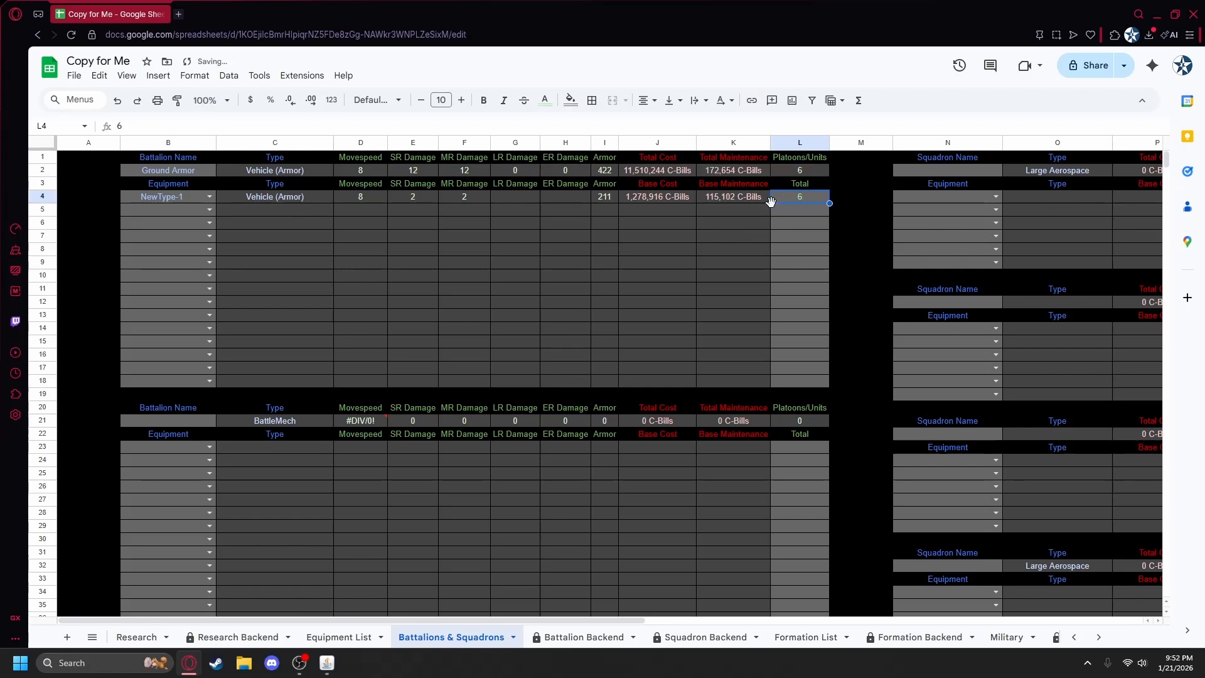
{"action": "type", "text": "7"}
{"action": "key", "text": "Return"}
{"action": "key", "text": "Up"}
{"action": "type", "text": "6"}
{"action": "key", "text": "Return"}
{"action": "key", "text": "Up"}
{"action": "type", "text": "5"}
{"action": "left_click", "coordinate": [770, 202]}
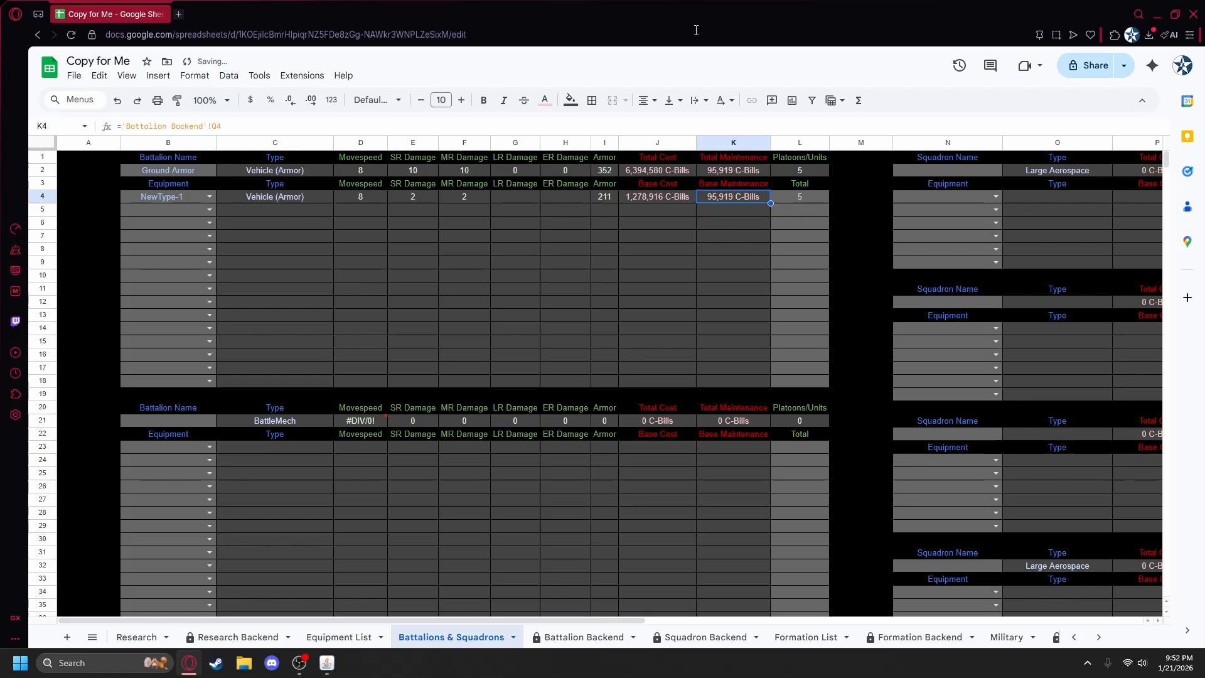
Step: On the Formation List sheet, name the first ground formation Ground Formation
{"action": "left_click", "coordinate": [809, 637]}
{"action": "left_click", "coordinate": [180, 168]}
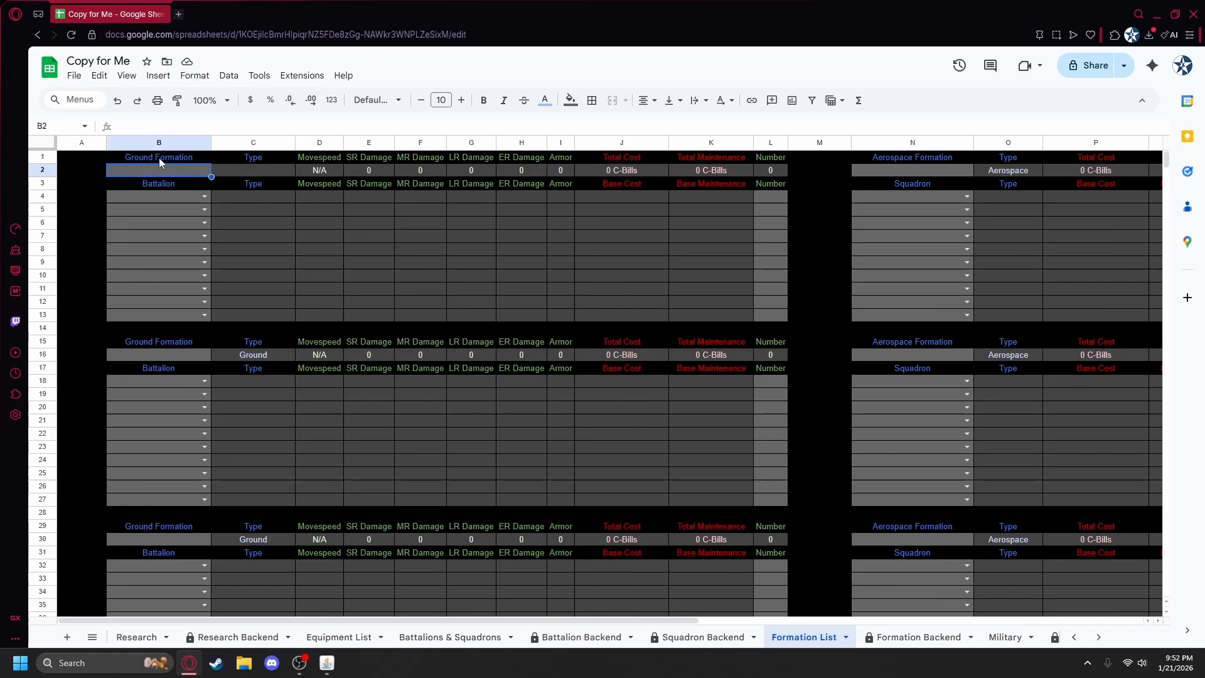
{"action": "type", "text": "NGround Formation"}
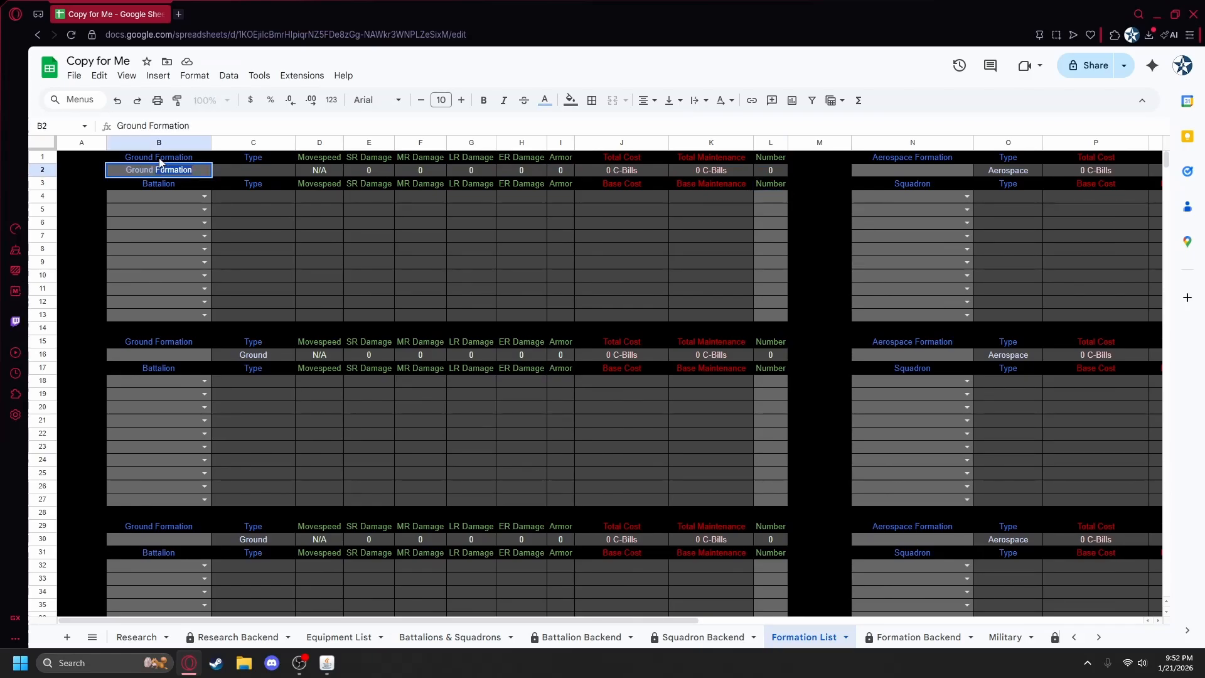
{"action": "key", "text": "Tab"}
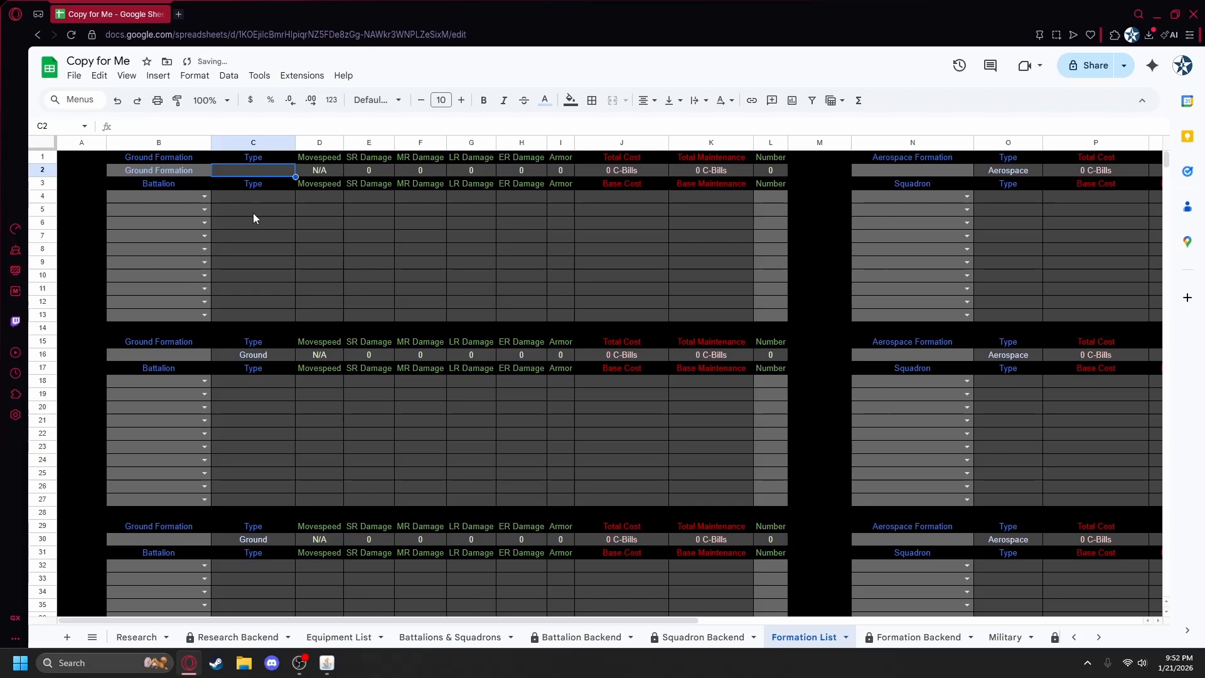
Step: Choose Ground Armor as the first battalion of Ground Formation and set its Number to 5
{"action": "left_click", "coordinate": [204, 197]}
{"action": "left_click", "coordinate": [183, 209]}
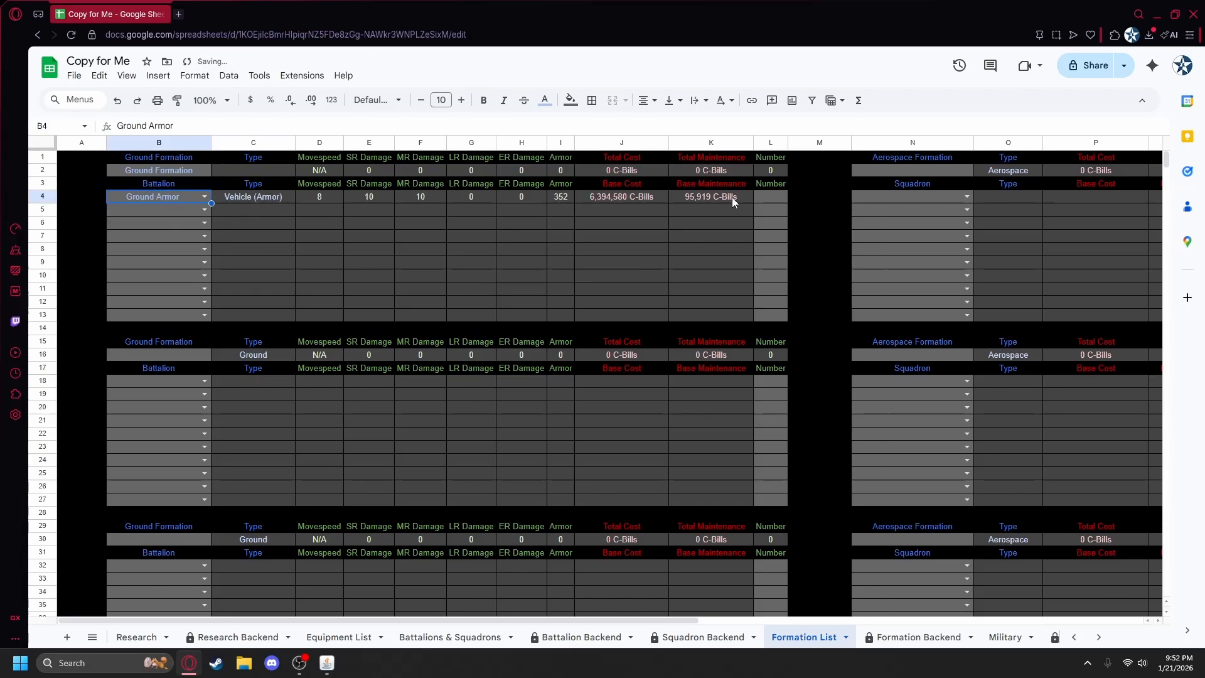
{"action": "left_click", "coordinate": [773, 197]}
{"action": "type", "text": "5"}
{"action": "key", "text": "Return"}
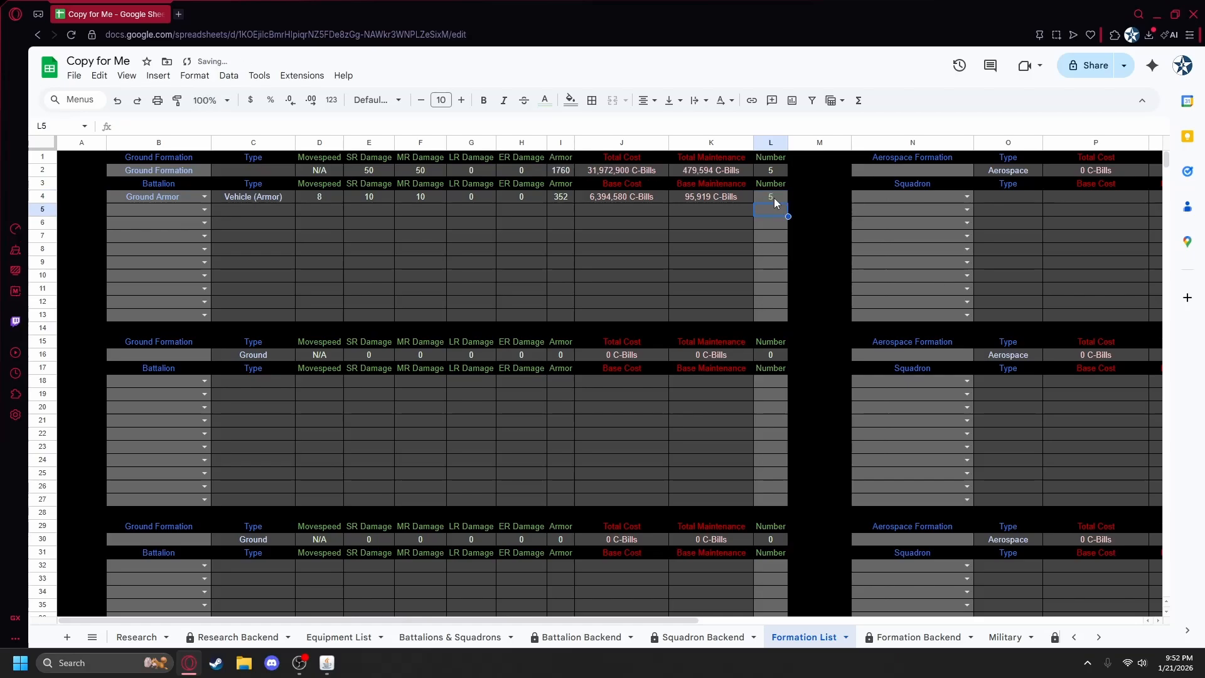
Step: Check the Formation Size on the Research sheet, and test 6 as the Ground Armor battalion's Number before restoring it to 5
{"action": "left_click", "coordinate": [773, 198]}
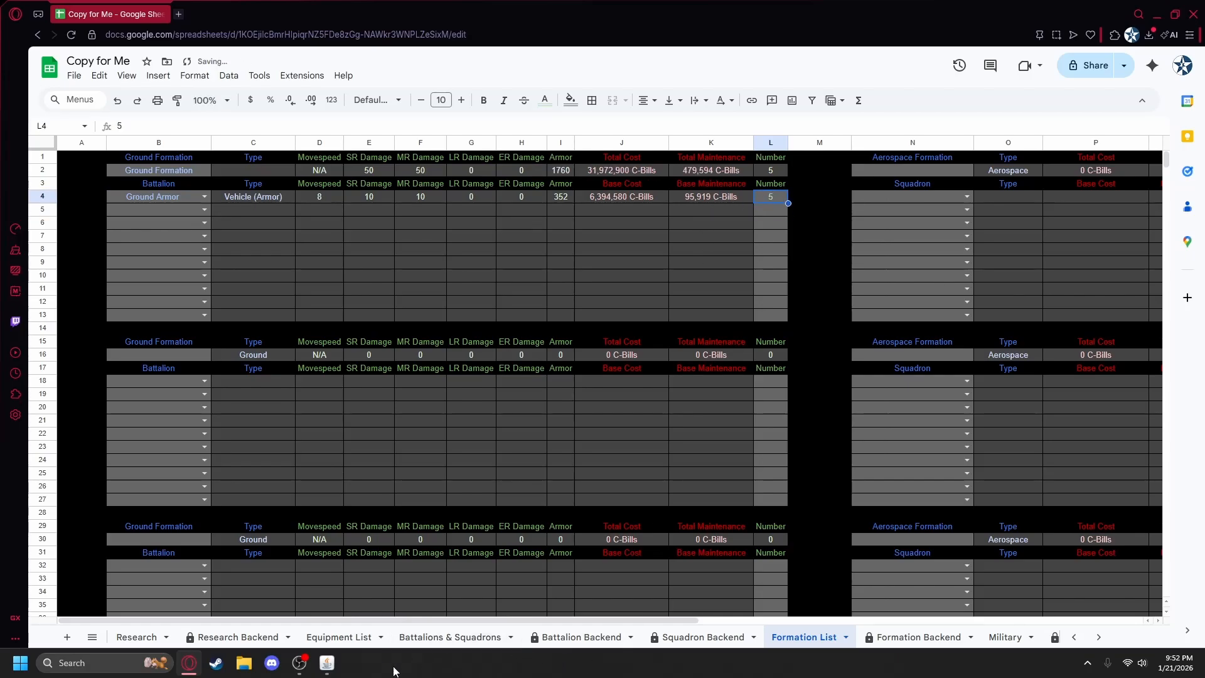
{"action": "left_click", "coordinate": [339, 636]}
{"action": "left_click", "coordinate": [138, 637]}
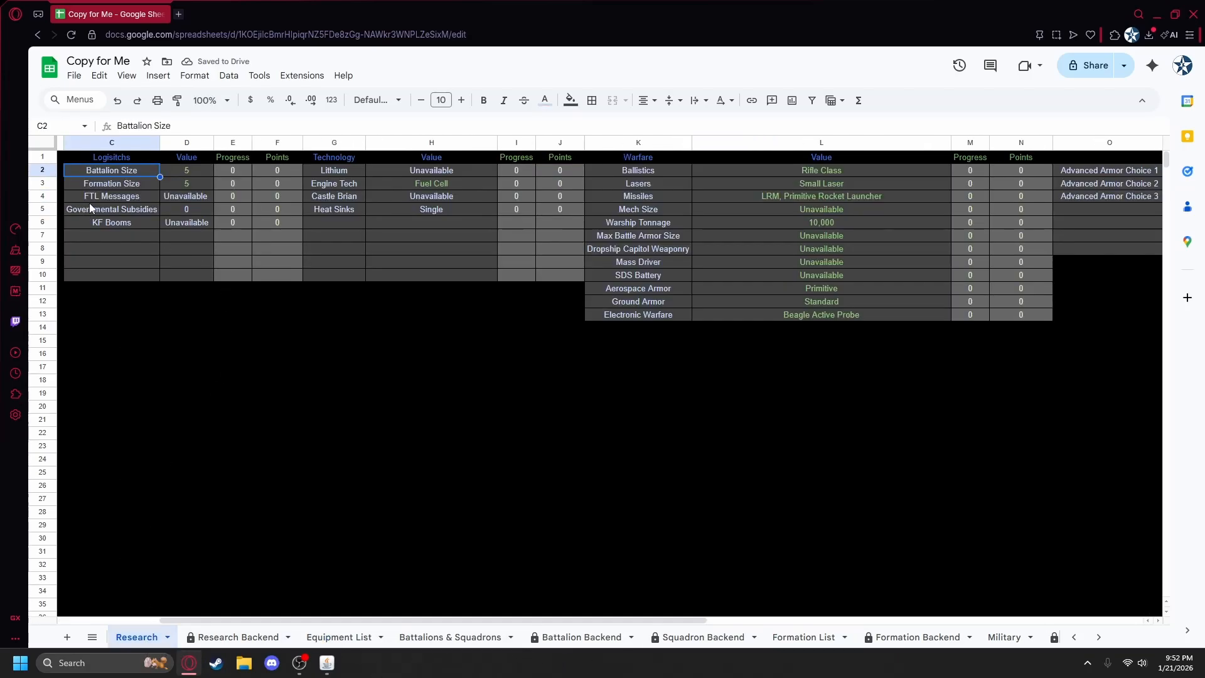
{"action": "left_click", "coordinate": [96, 182]}
{"action": "left_click", "coordinate": [803, 637]}
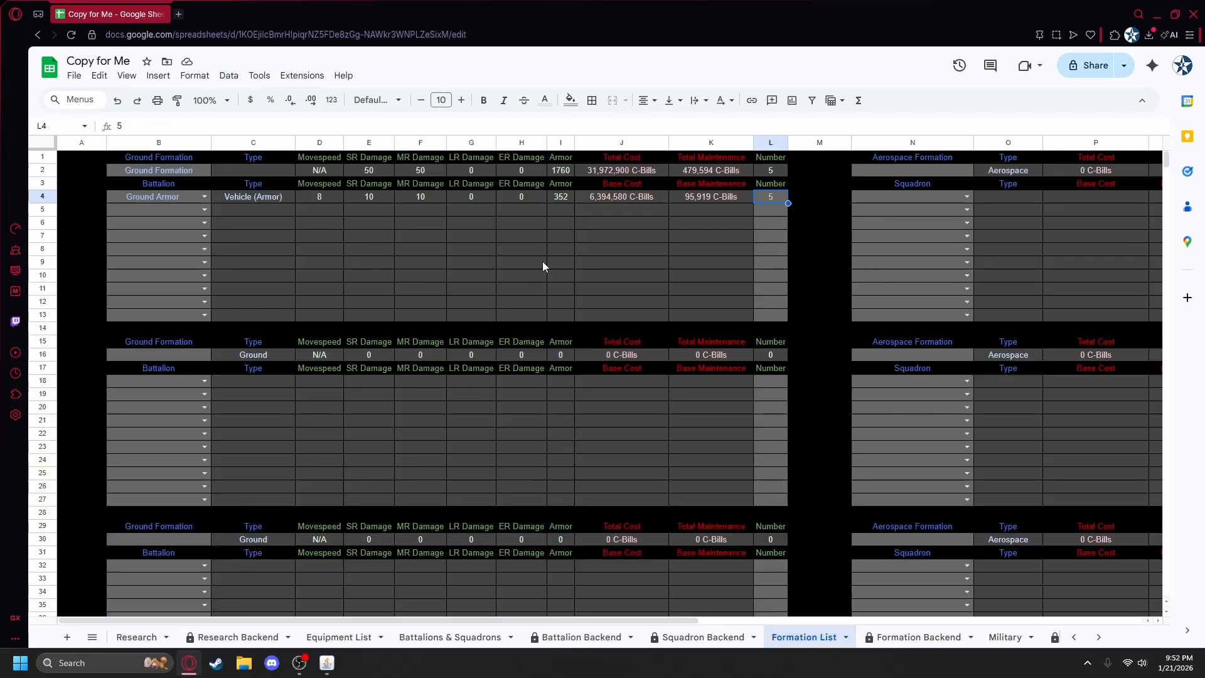
{"action": "type", "text": "6"}
{"action": "key", "text": "Return"}
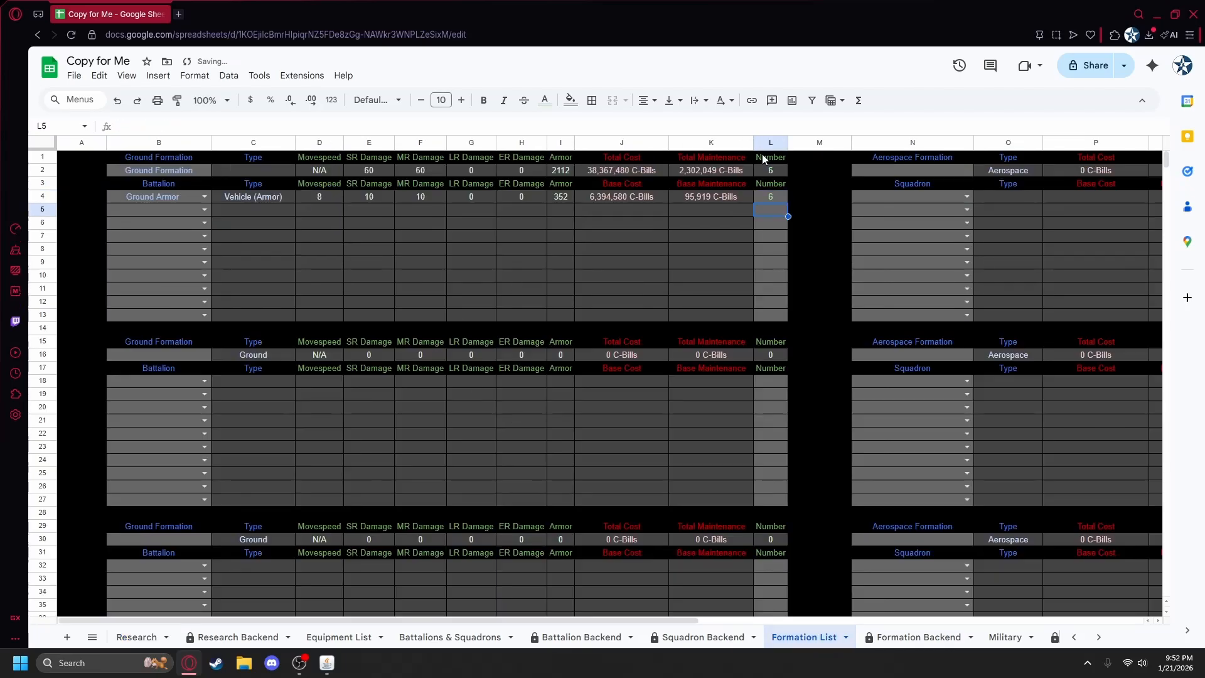
{"action": "key", "text": "Up"}
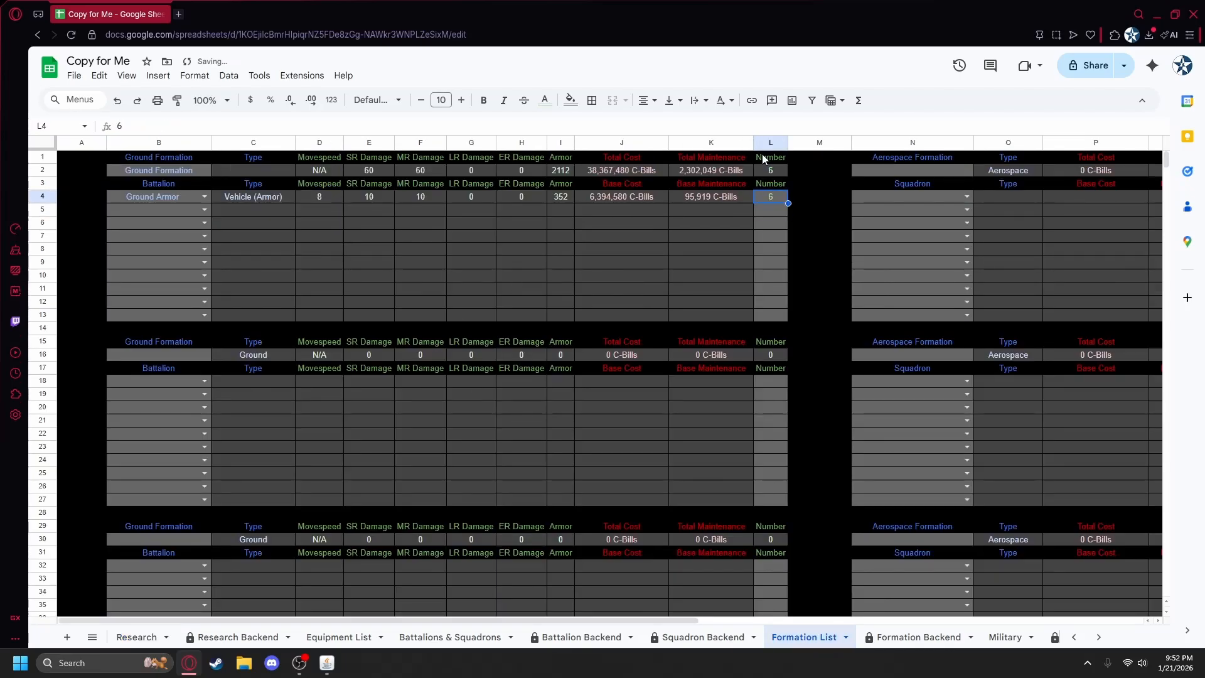
{"action": "type", "text": "5"}
{"action": "key", "text": "Return"}
{"action": "key", "text": "Up"}
Step: On the Military sheet, choose Ground Formation for the first unit row and inspect its Maintenance formula
{"action": "left_click", "coordinate": [1005, 637]}
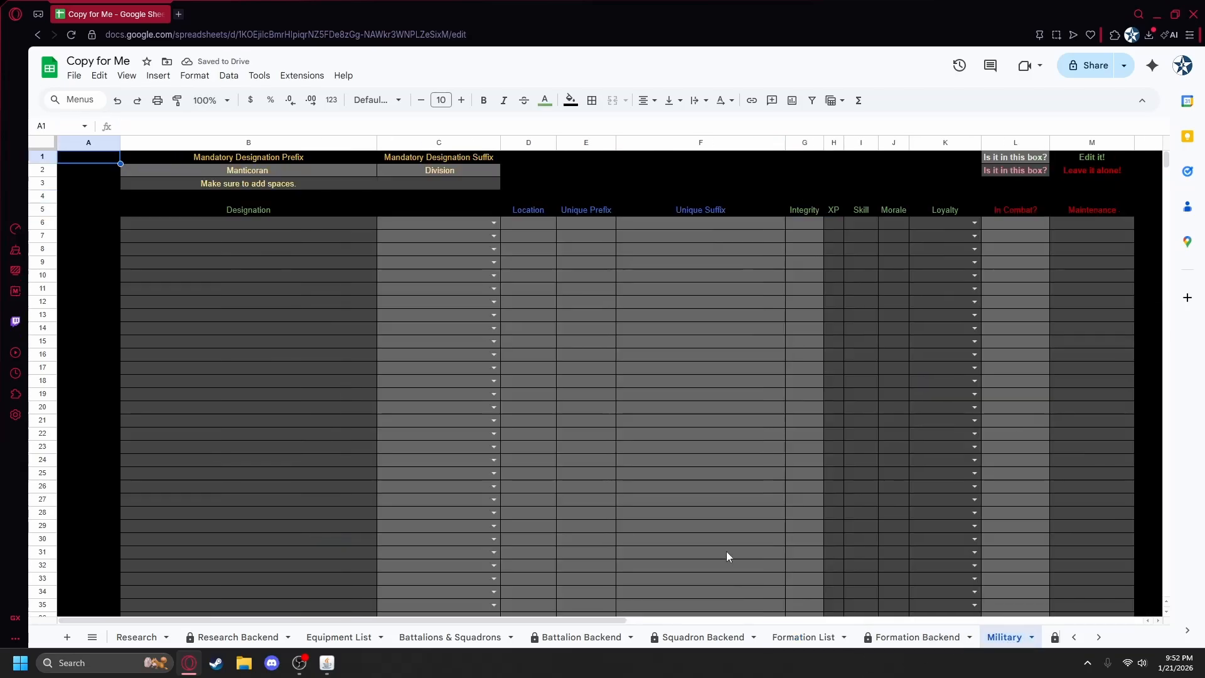
{"action": "left_click", "coordinate": [289, 224]}
{"action": "left_click", "coordinate": [495, 223]}
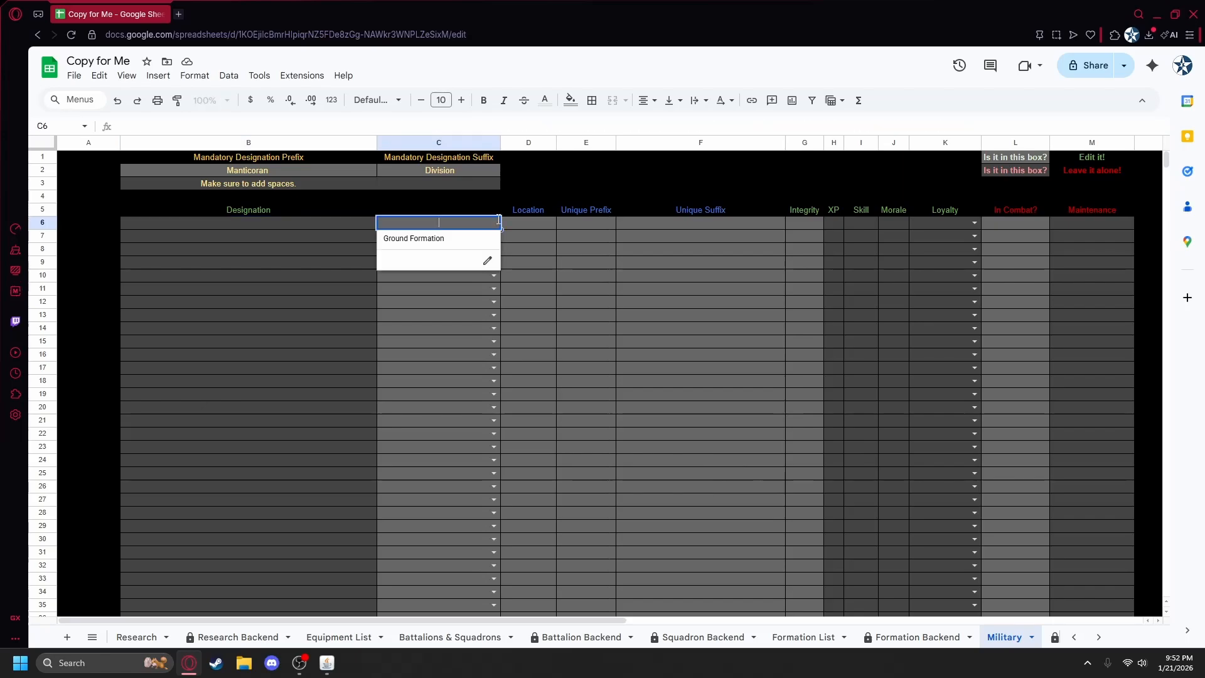
{"action": "left_click", "coordinate": [527, 171]}
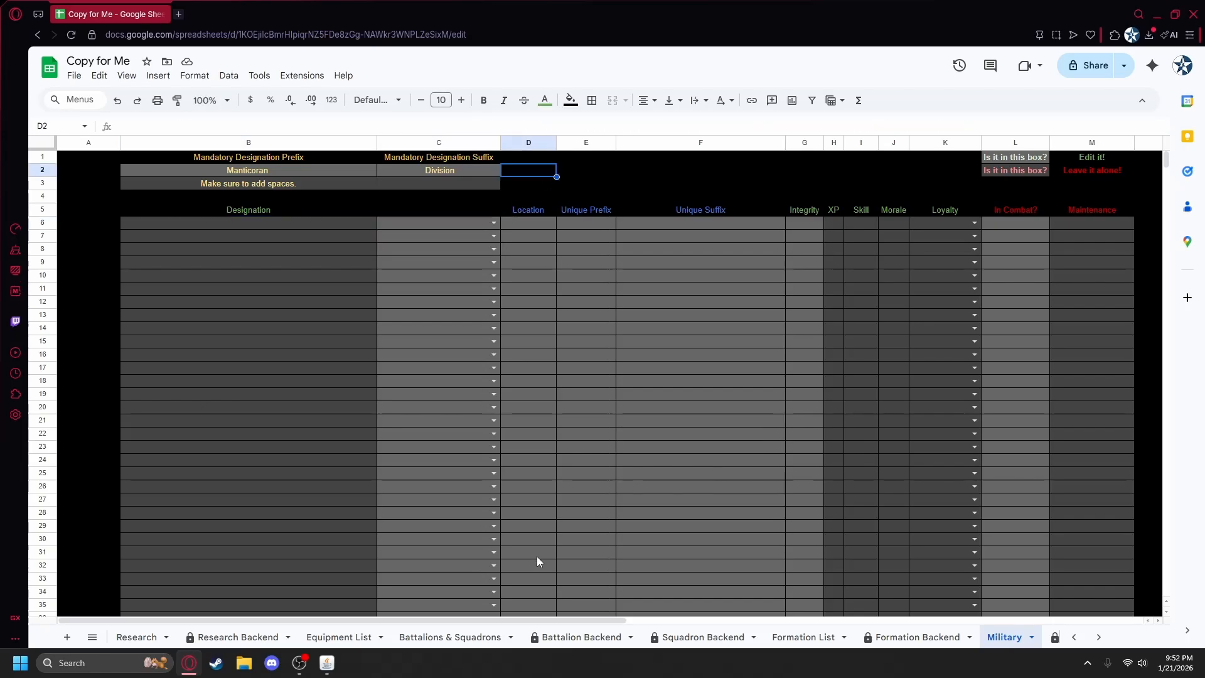
{"action": "left_click", "coordinate": [493, 223]}
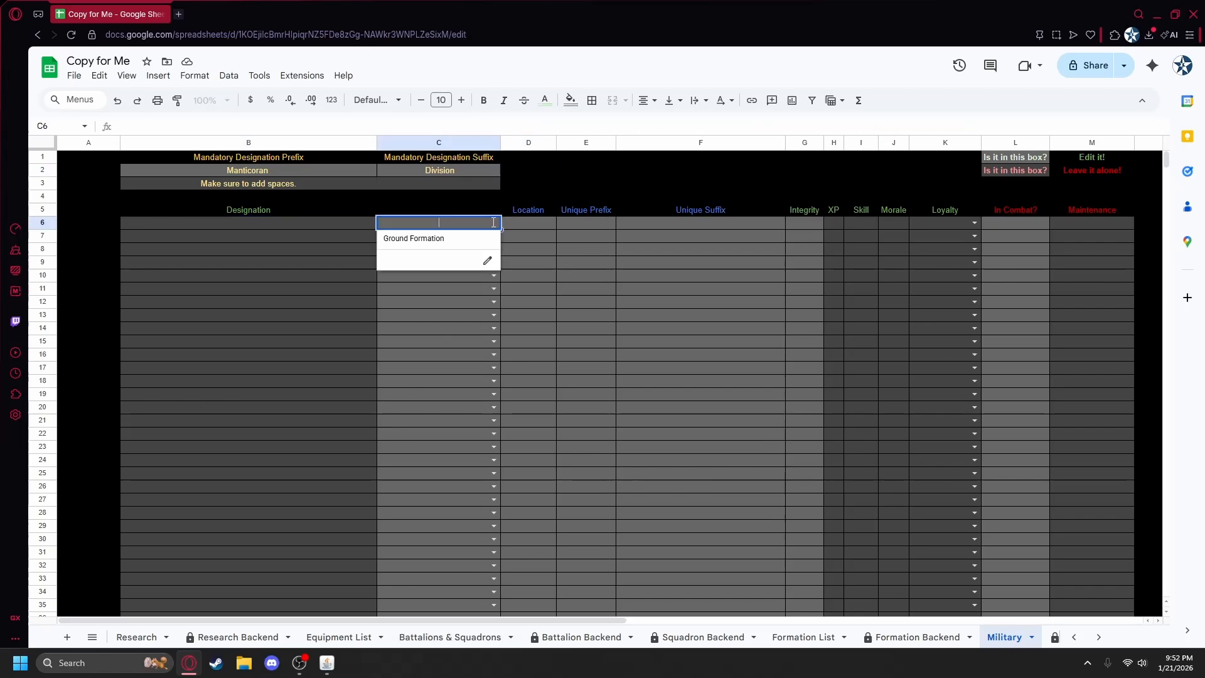
{"action": "left_click", "coordinate": [461, 247]}
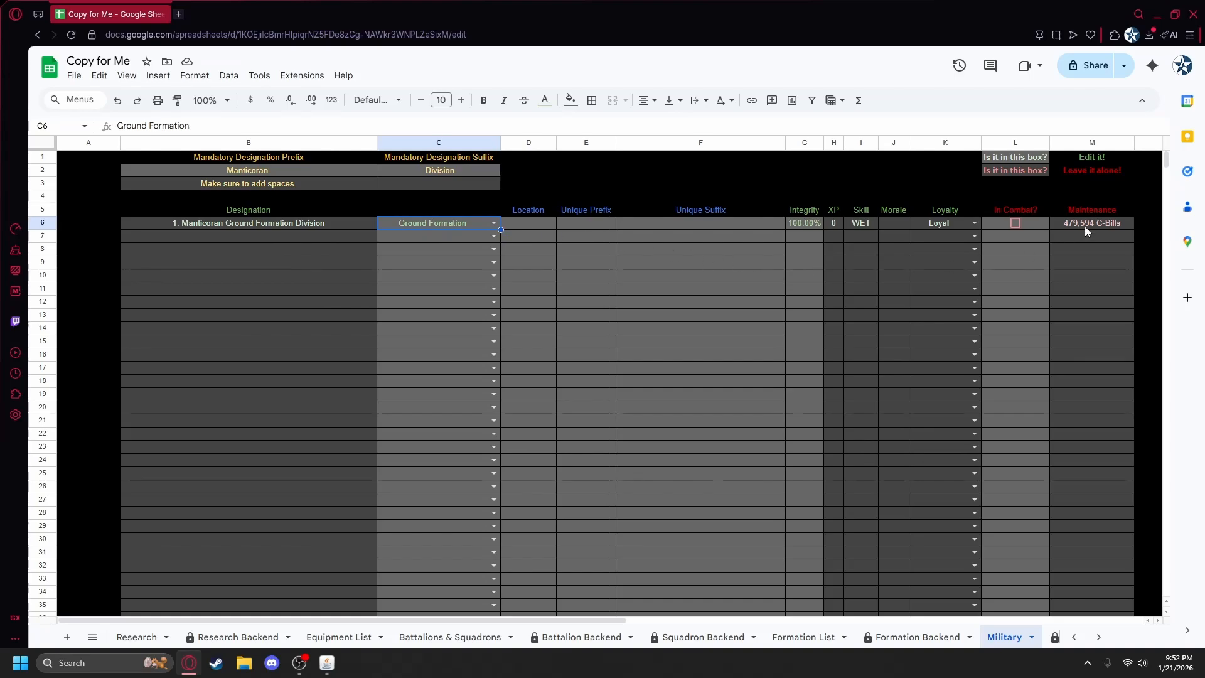
{"action": "left_click", "coordinate": [1115, 227]}
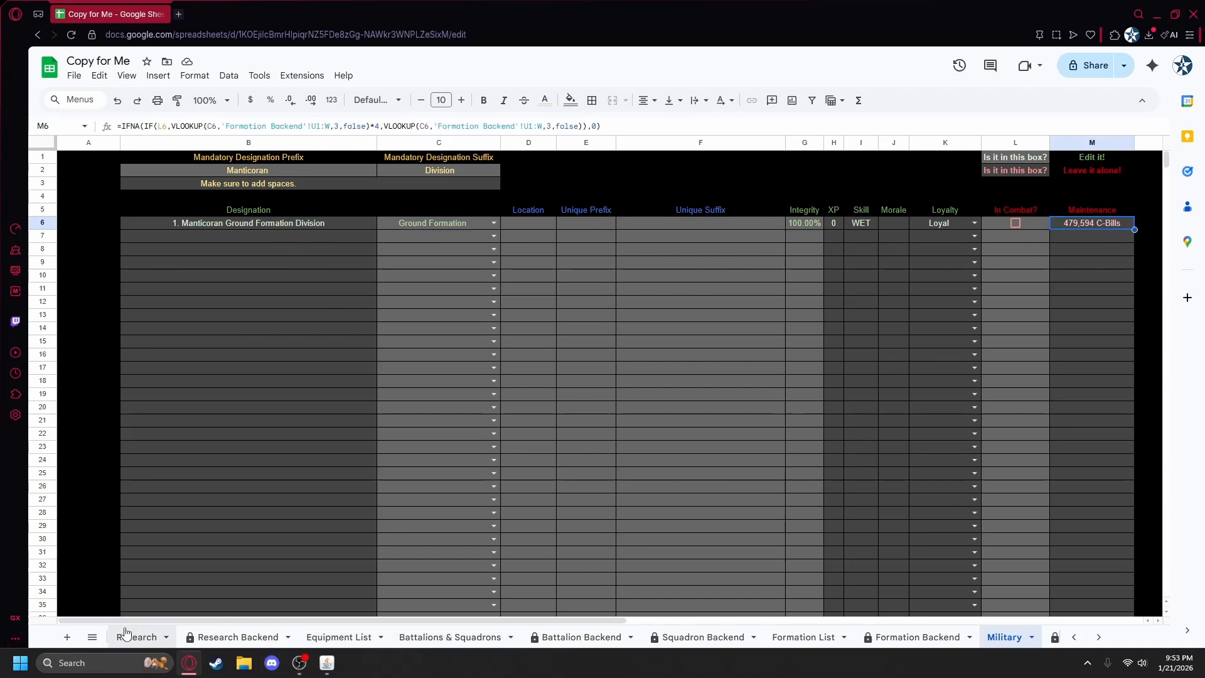
Step: On the Government sheet, set the Number to Build for Ground Formation to 1 and review the turn's construction cost
{"action": "scroll", "coordinate": [115, 638], "scroll_direction": "up", "scroll_amount": 3}
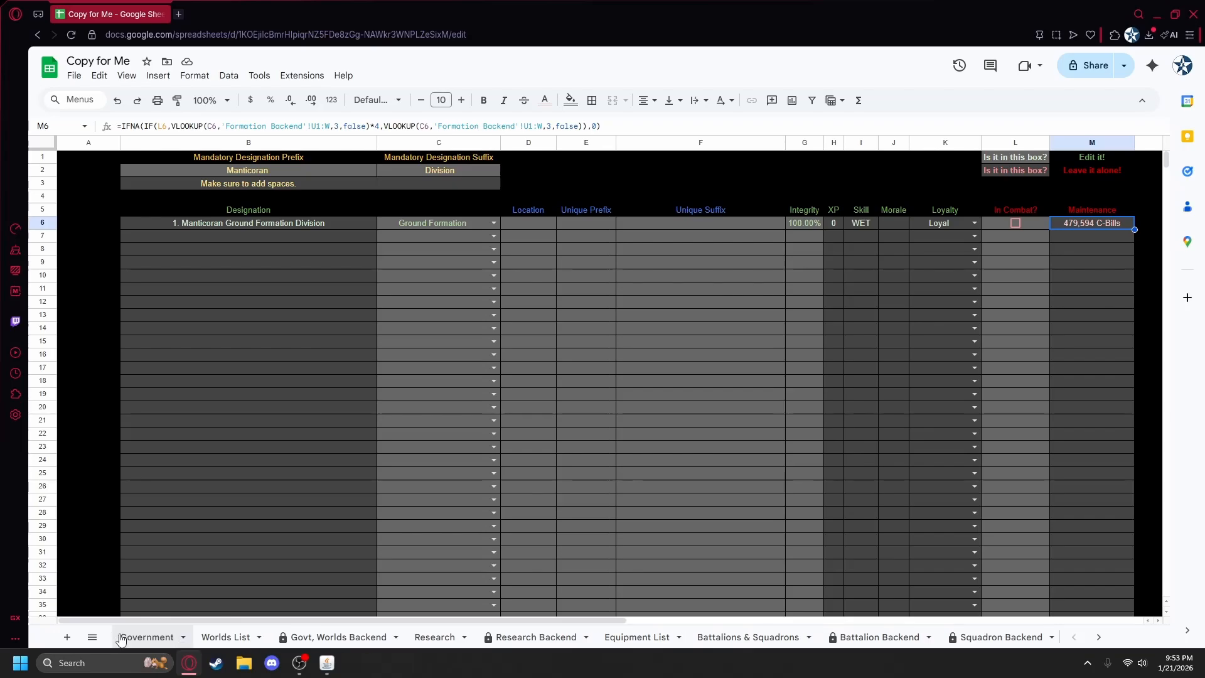
{"action": "left_click", "coordinate": [214, 639]}
{"action": "left_click", "coordinate": [146, 637]}
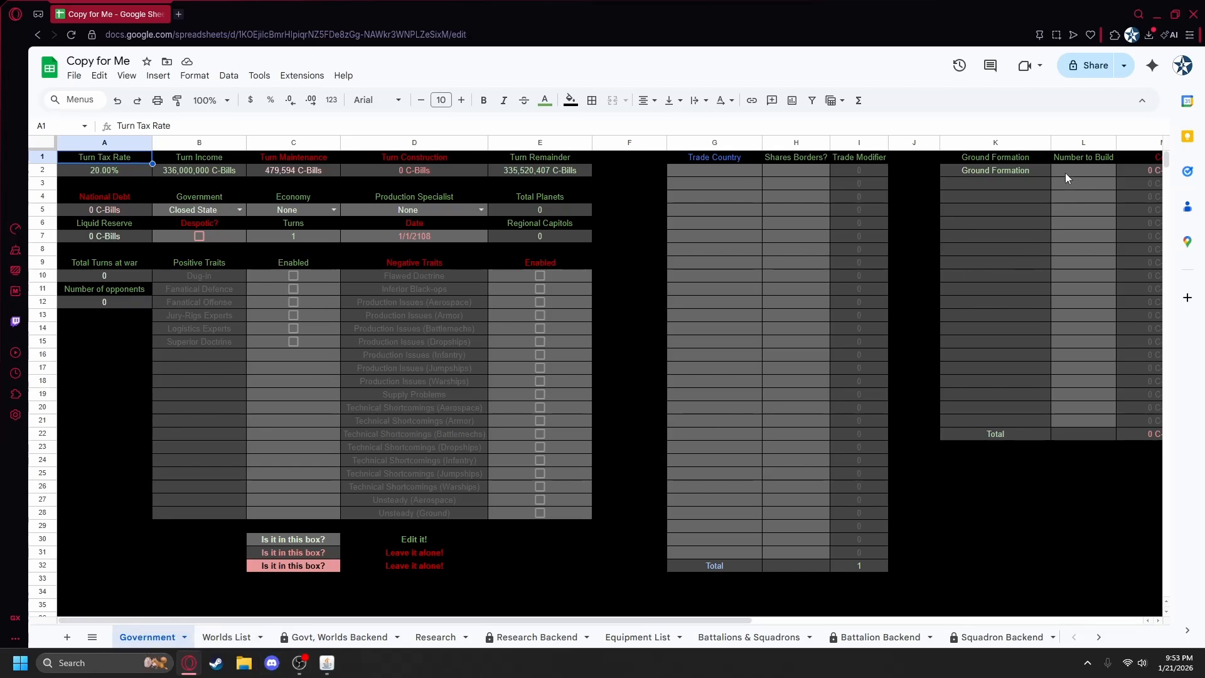
{"action": "left_click_drag", "start_coordinate": [488, 618], "coordinate": [680, 593]}
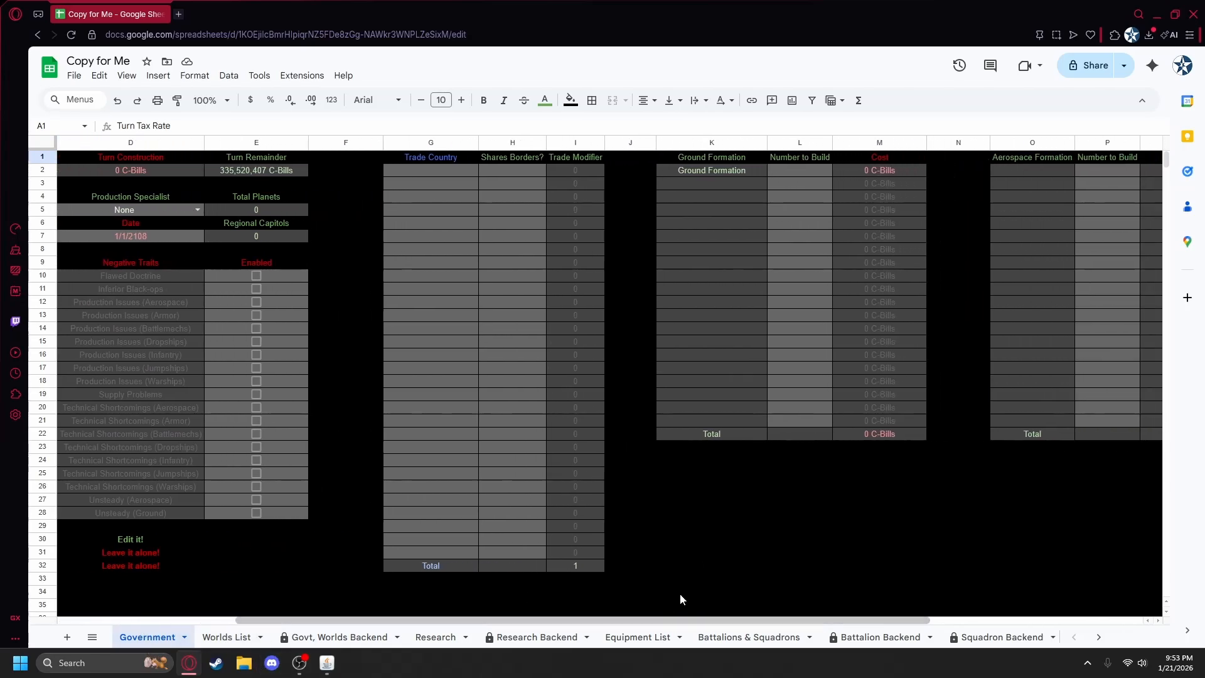
{"action": "left_click", "coordinate": [825, 171]}
{"action": "type", "text": "1"}
{"action": "left_click", "coordinate": [672, 573]}
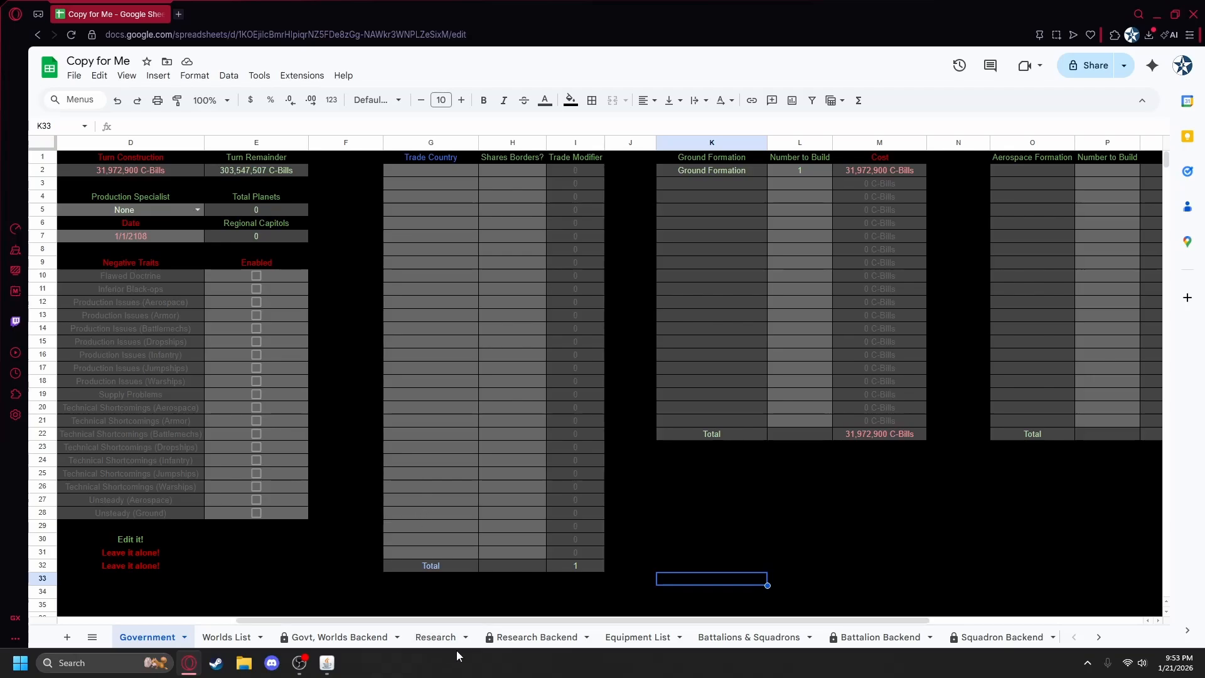
{"action": "left_click_drag", "start_coordinate": [472, 618], "coordinate": [293, 619]}
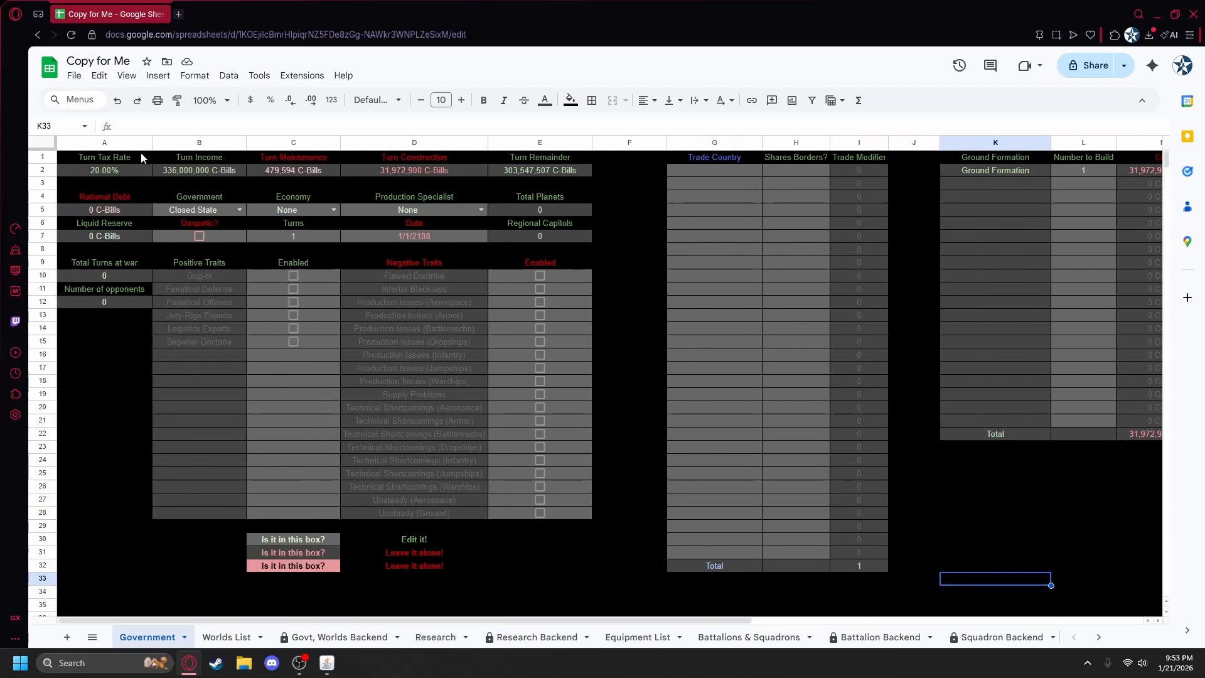
{"action": "left_click", "coordinate": [1071, 172]}
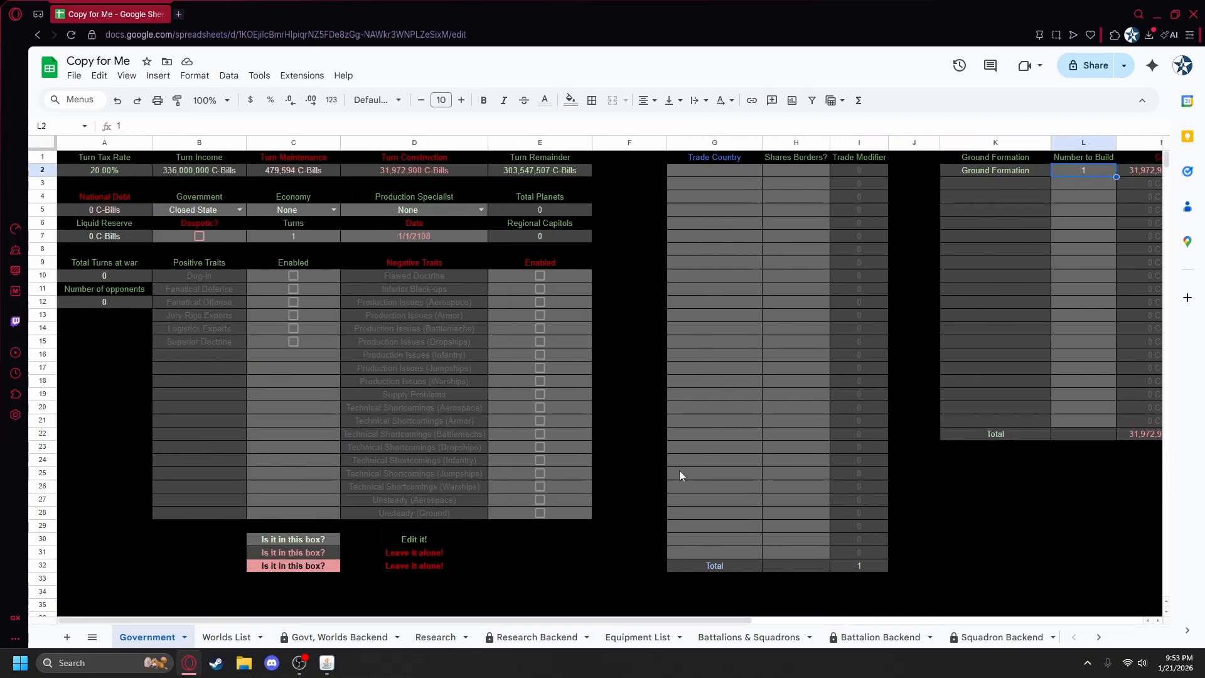